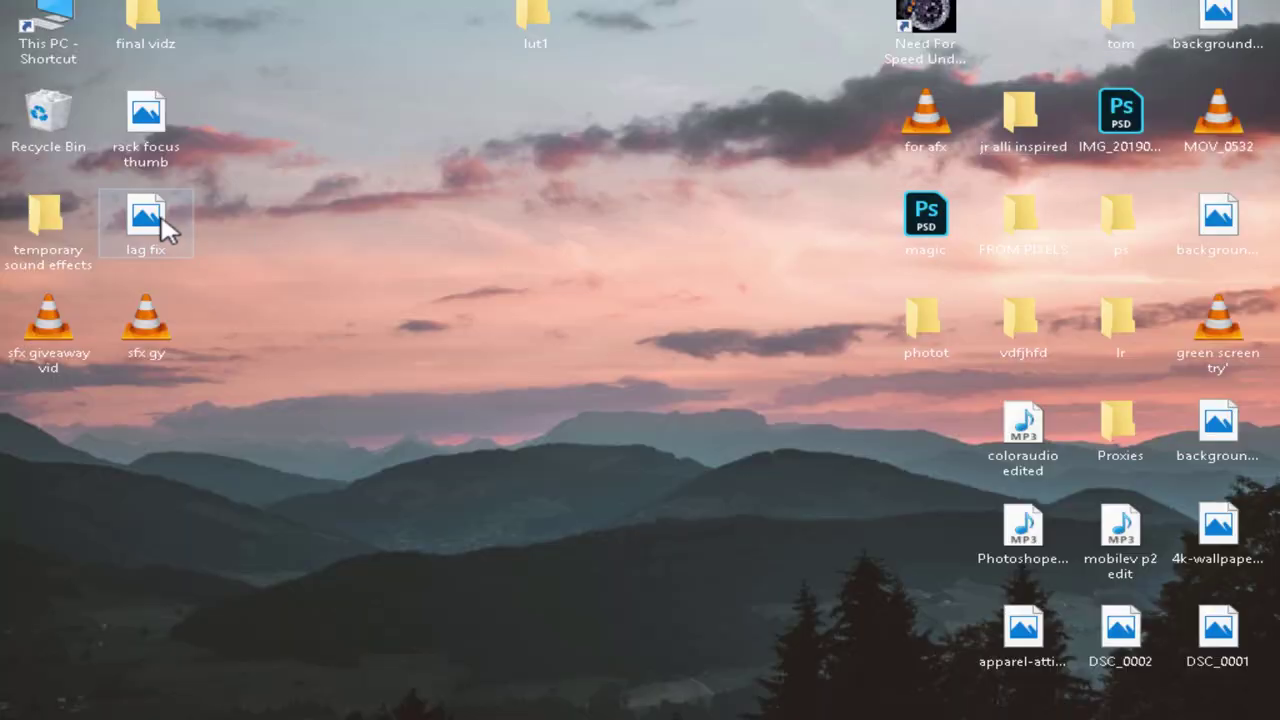
# - Open the LUT generator, check Lightroom and Premiere Pro, then hide the generator
pyautogui.click(388, 708)
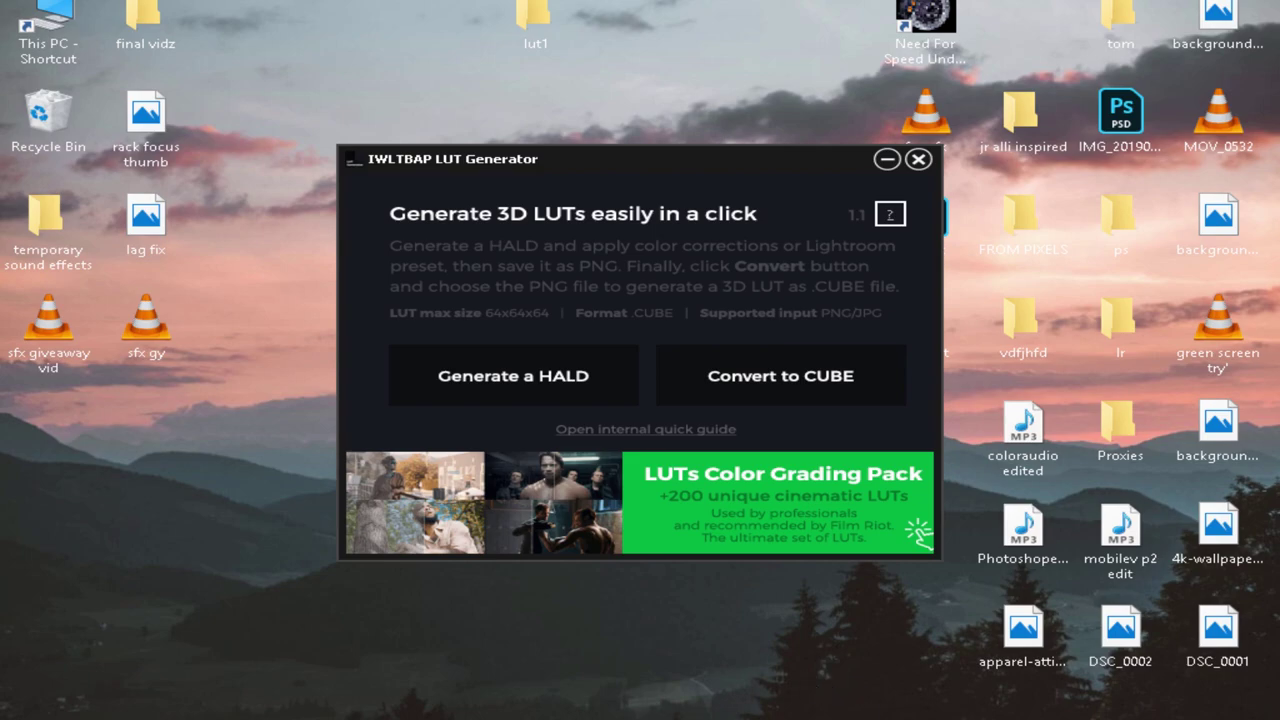
pyautogui.click(628, 712)
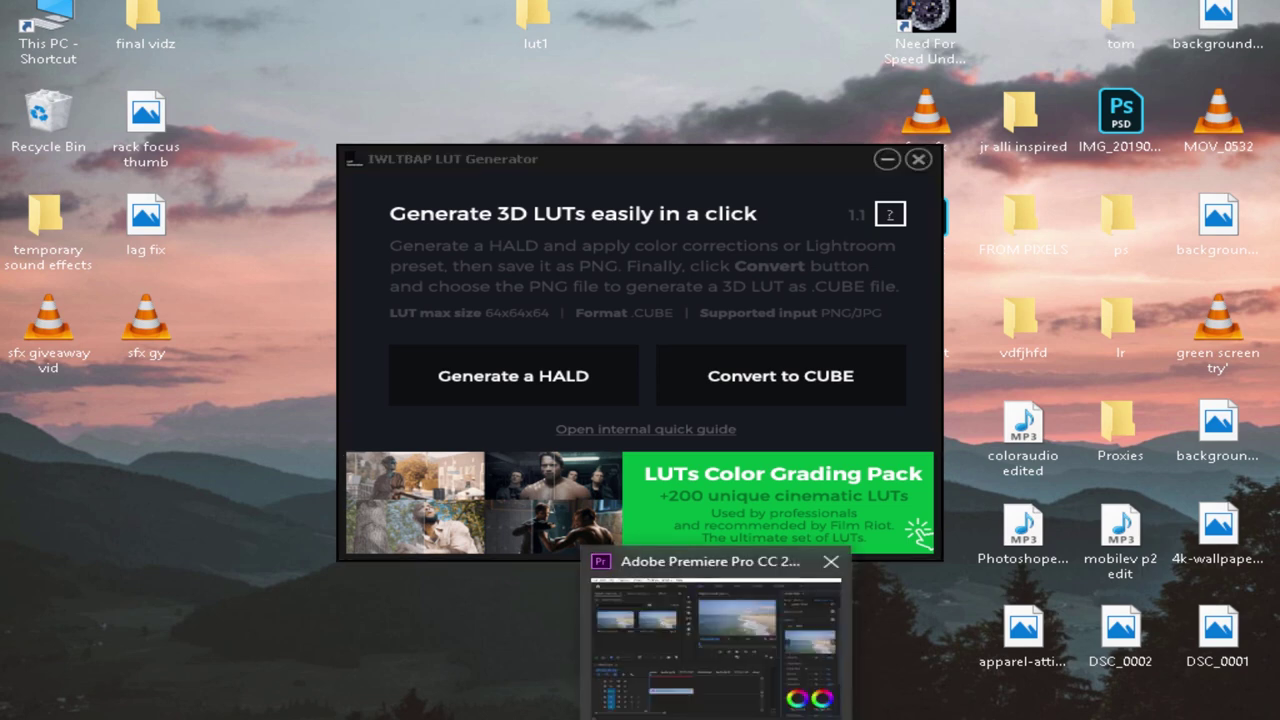
pyautogui.click(718, 715)
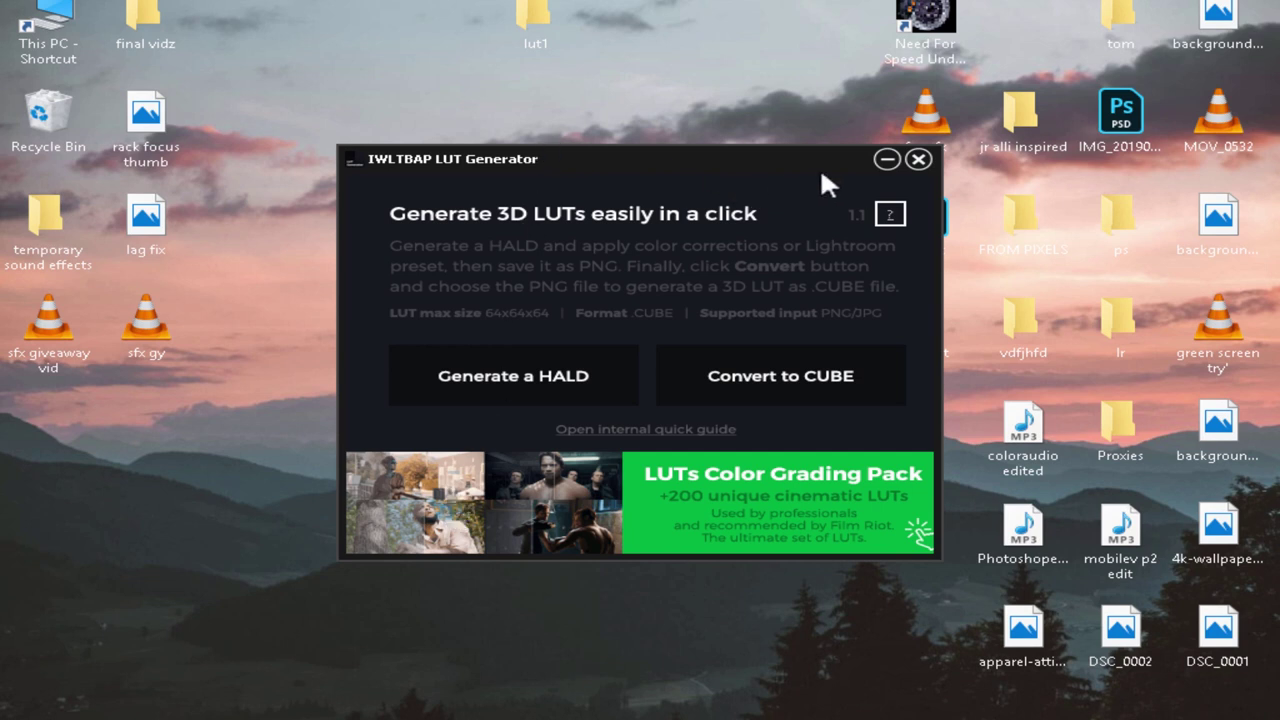
pyautogui.click(886, 160)
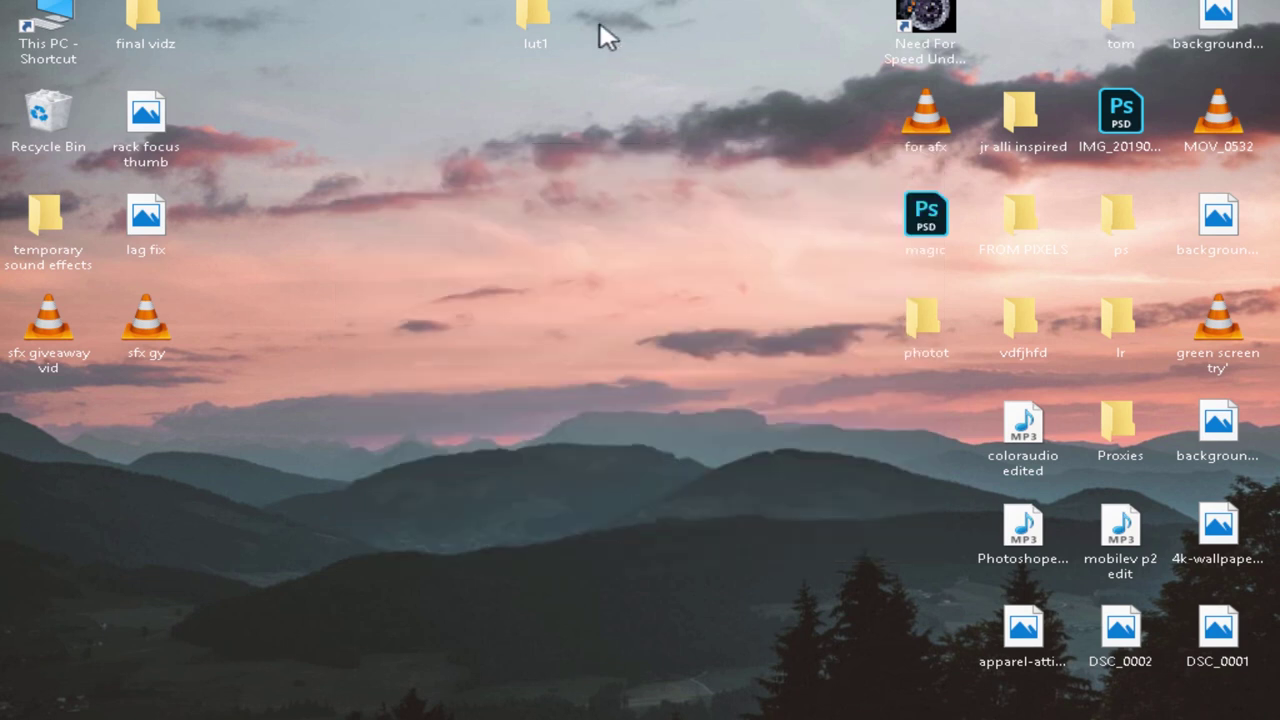
# - Open the lut1 folder, preview beach n sky in Photos, and resize the folder window
pyautogui.doubleClick(557, 33)
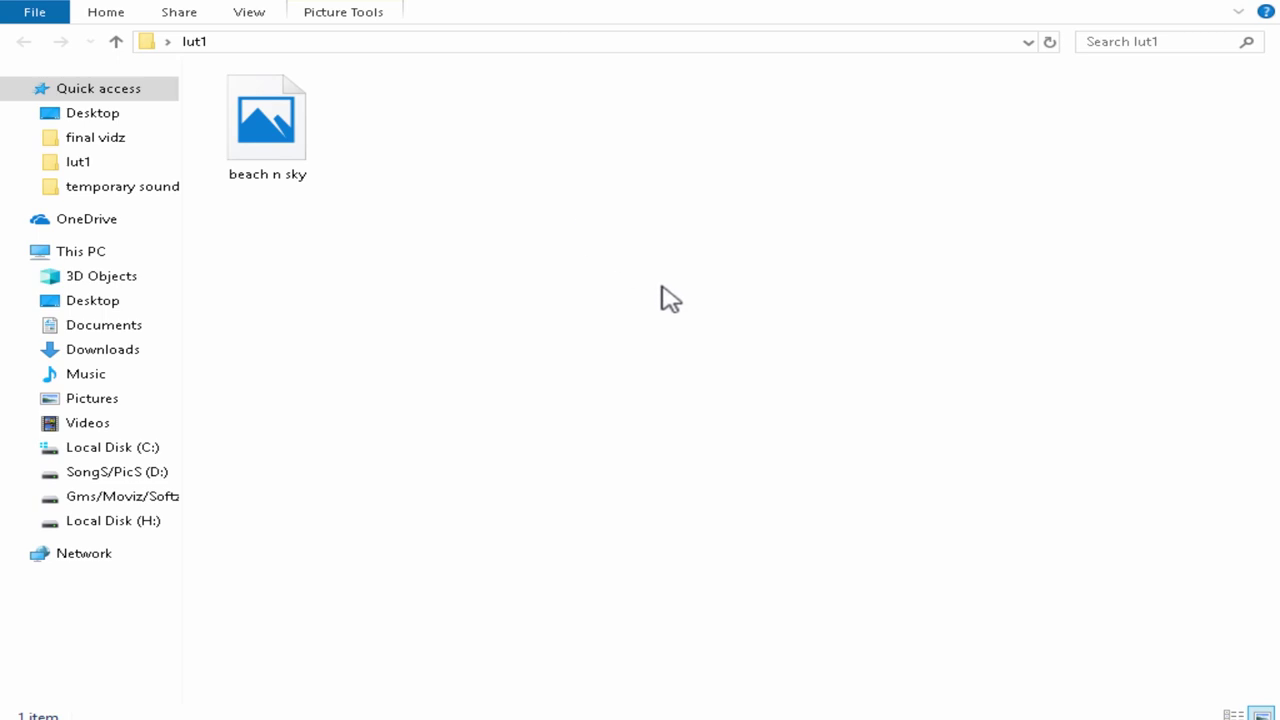
pyautogui.doubleClick(314, 164)
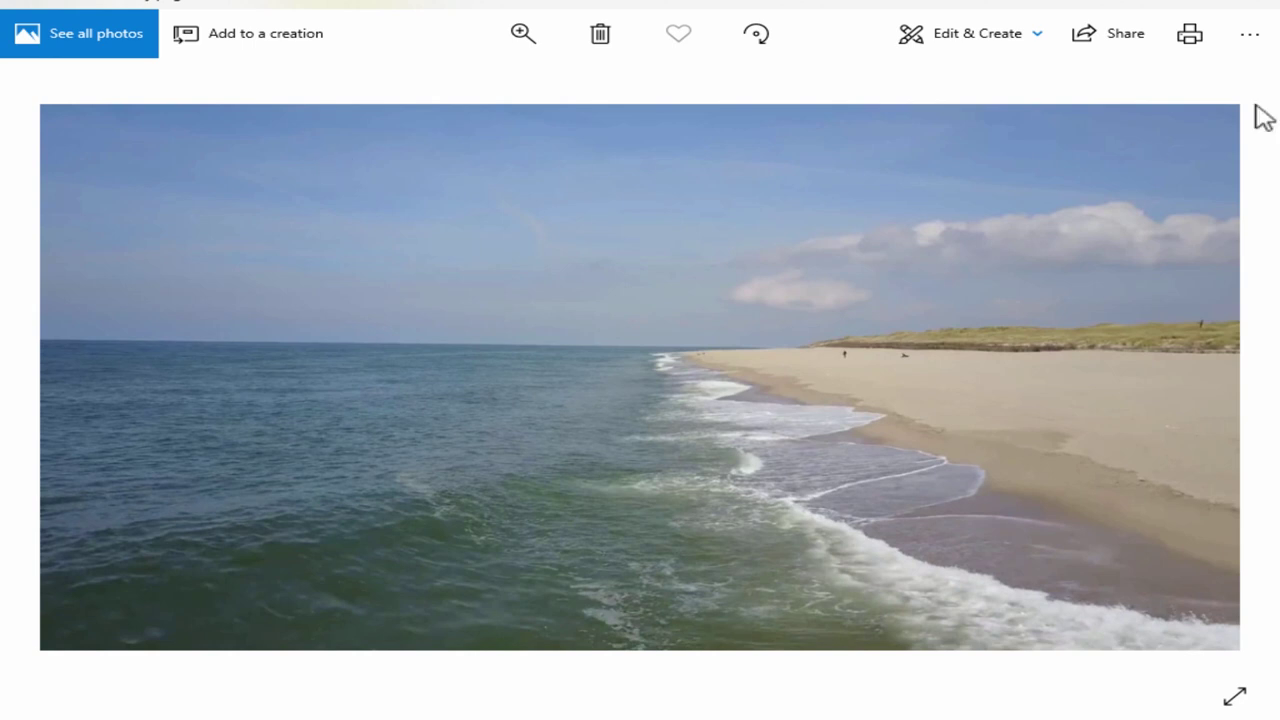
pyautogui.click(1260, 8)
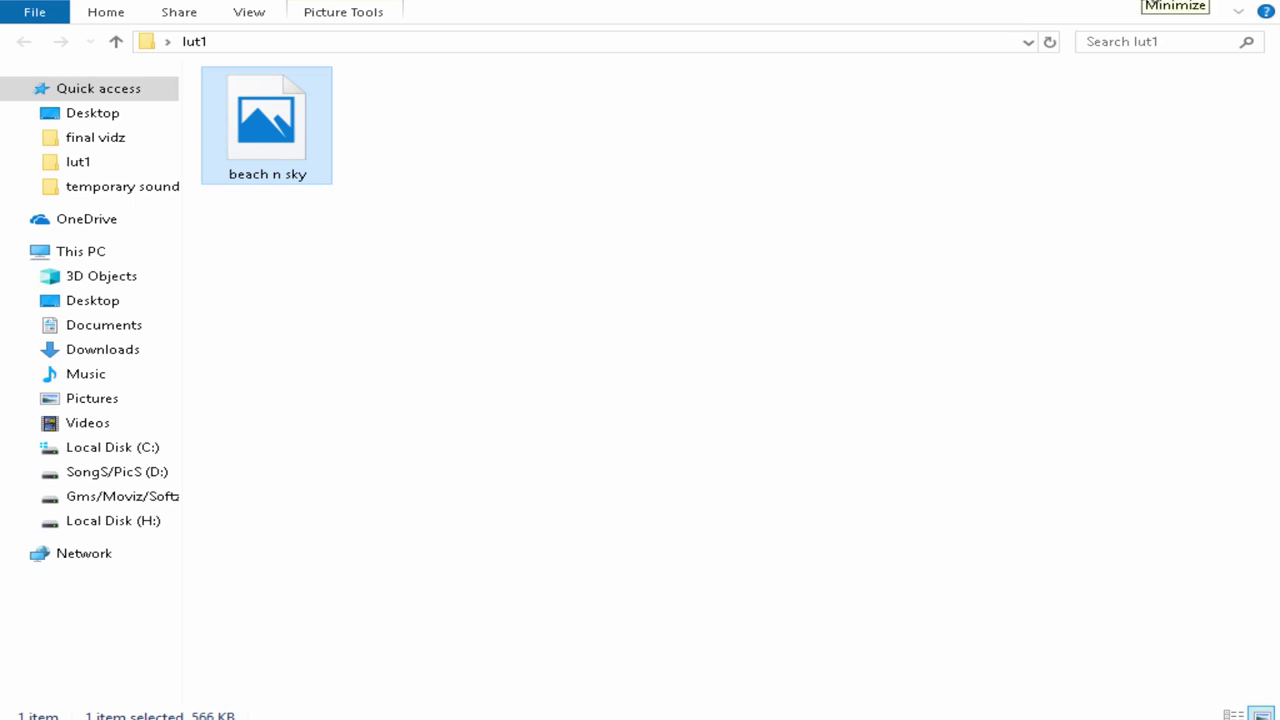
pyautogui.click(1160, 5)
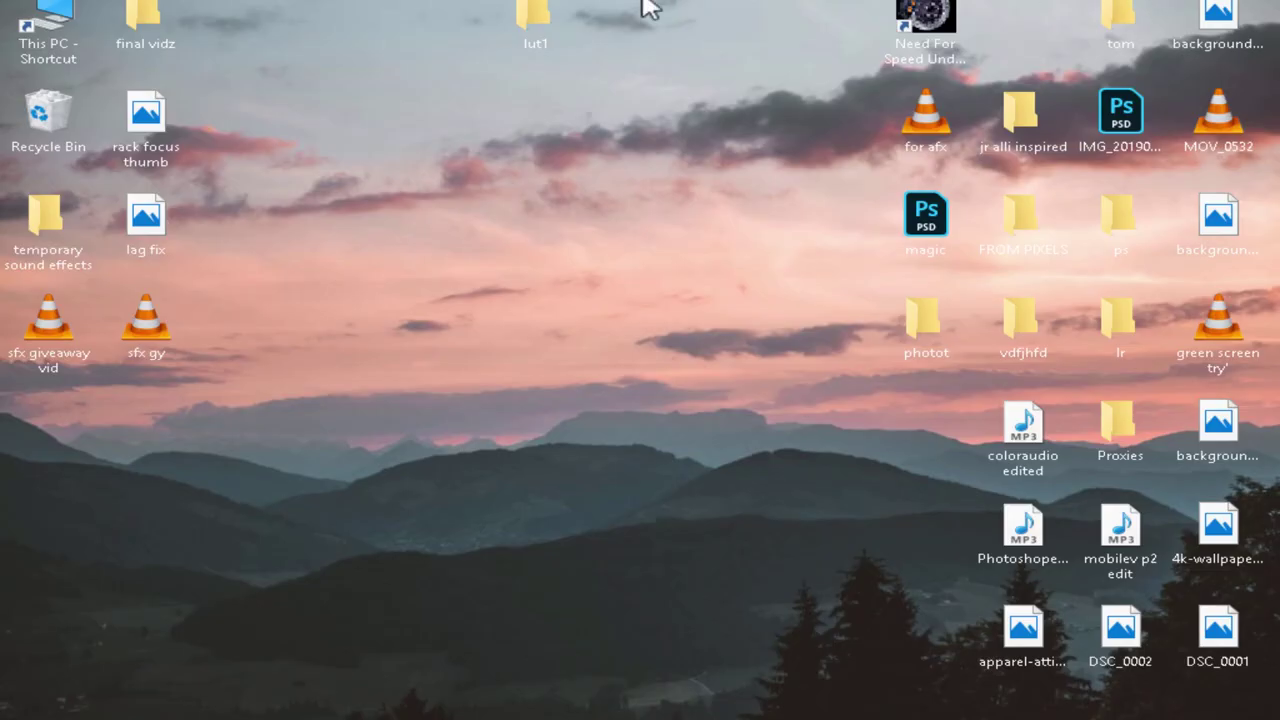
pyautogui.hotkey('alt', 'Tab')
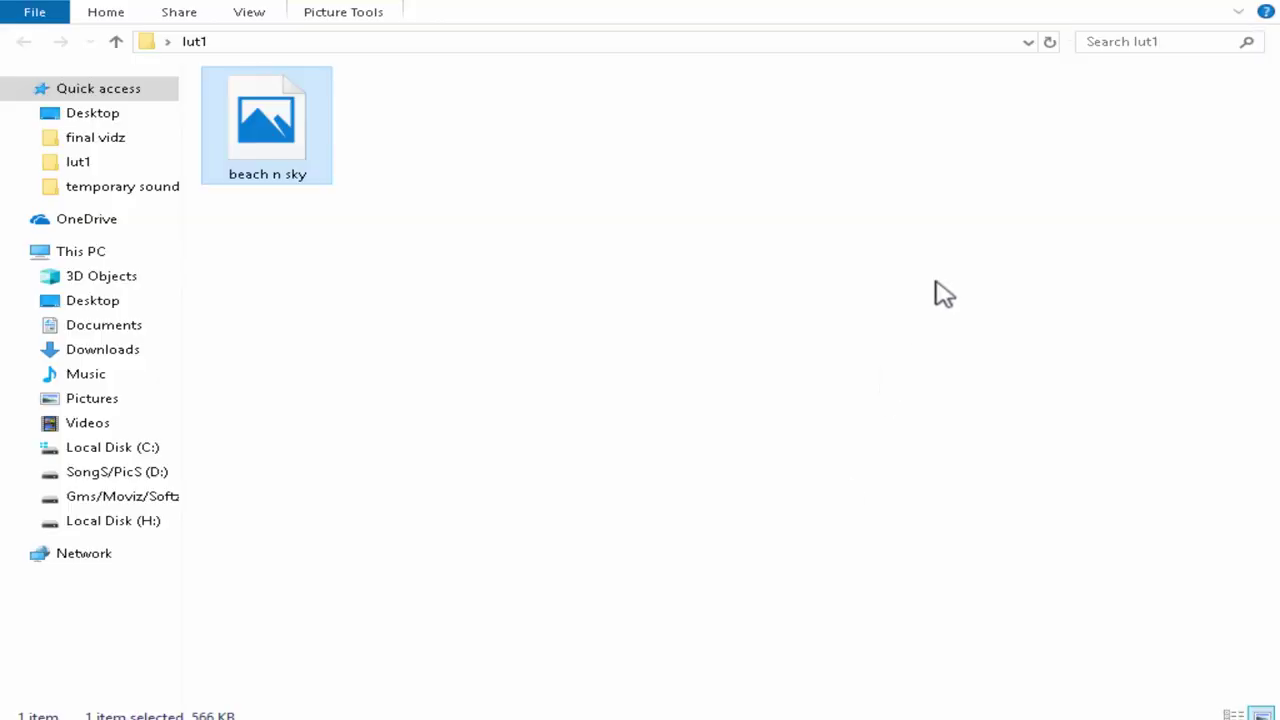
pyautogui.click(1218, 6)
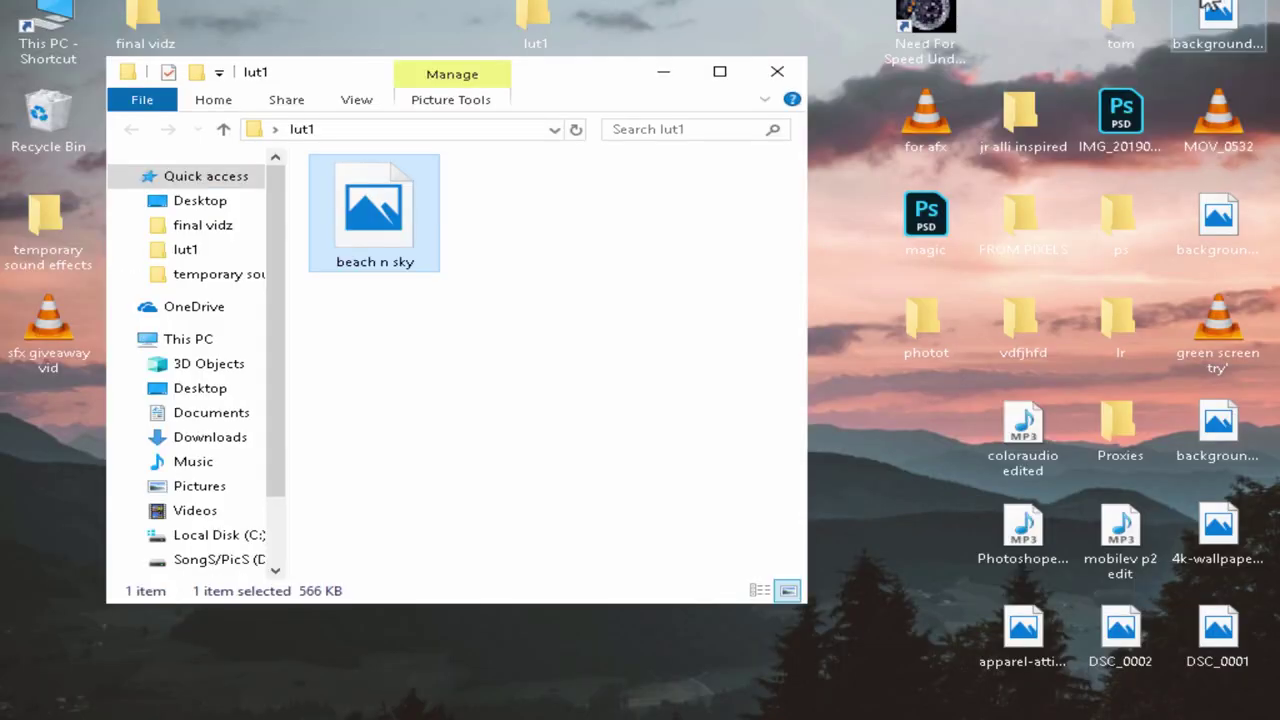
# - Generate a neutral HALD image into the lut1 folder and close the LUT generator
pyautogui.click(660, 75)
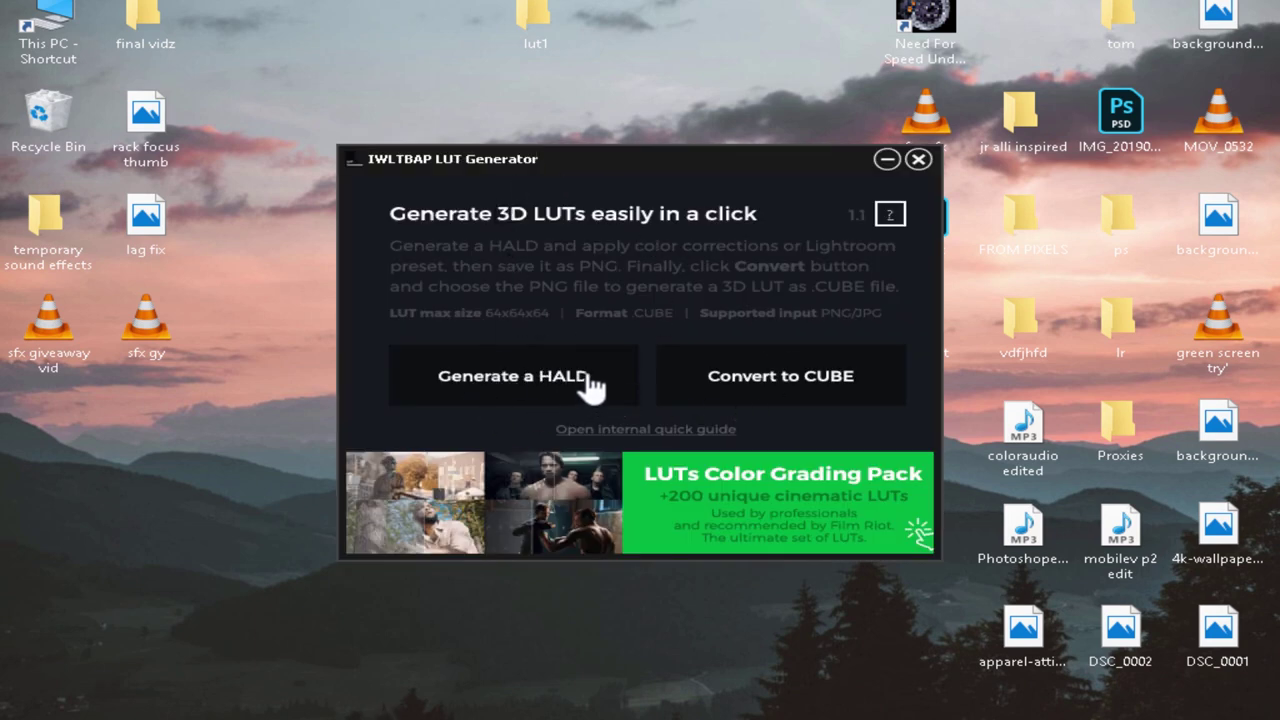
pyautogui.click(469, 385)
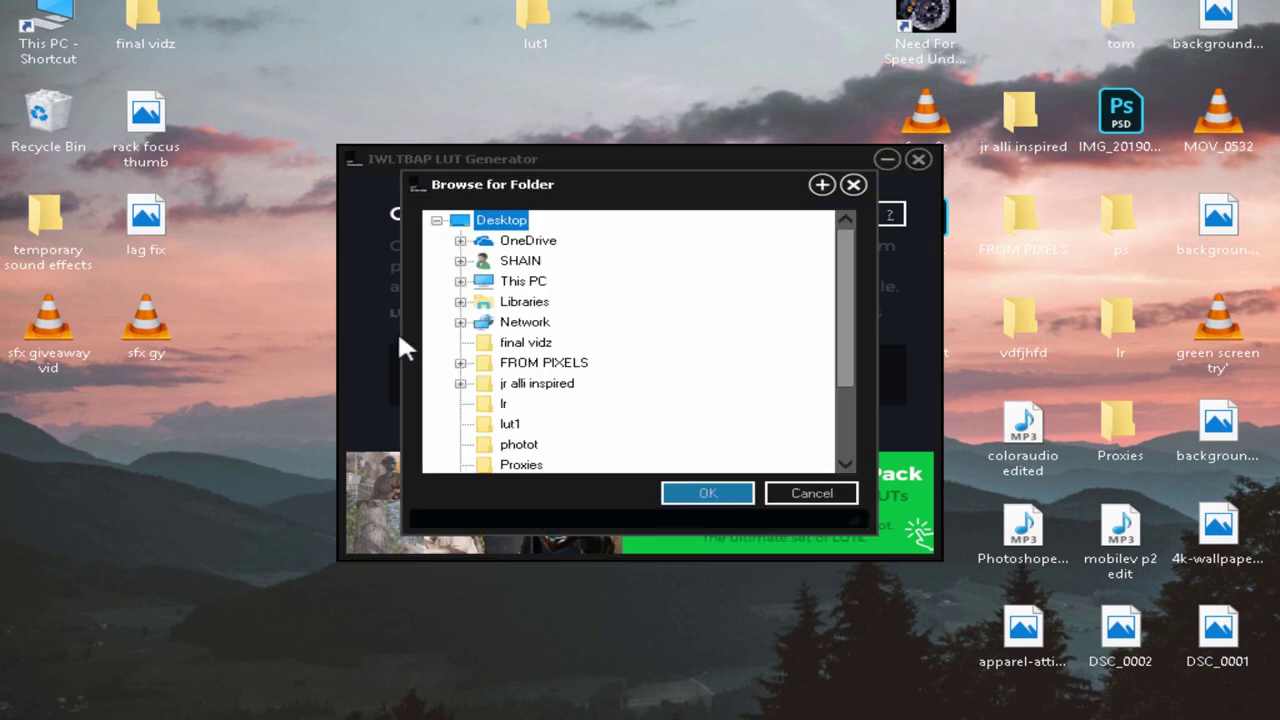
pyautogui.moveTo(838, 310); pyautogui.dragTo(838, 342)
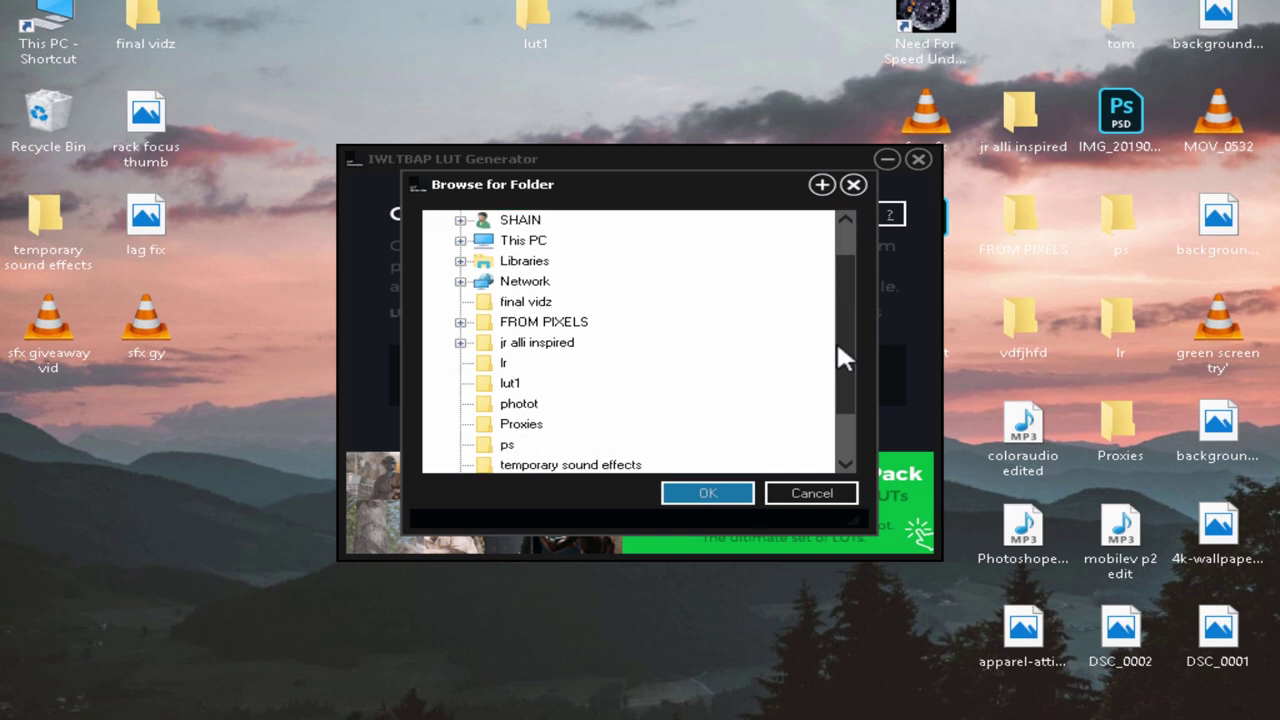
pyautogui.click(508, 383)
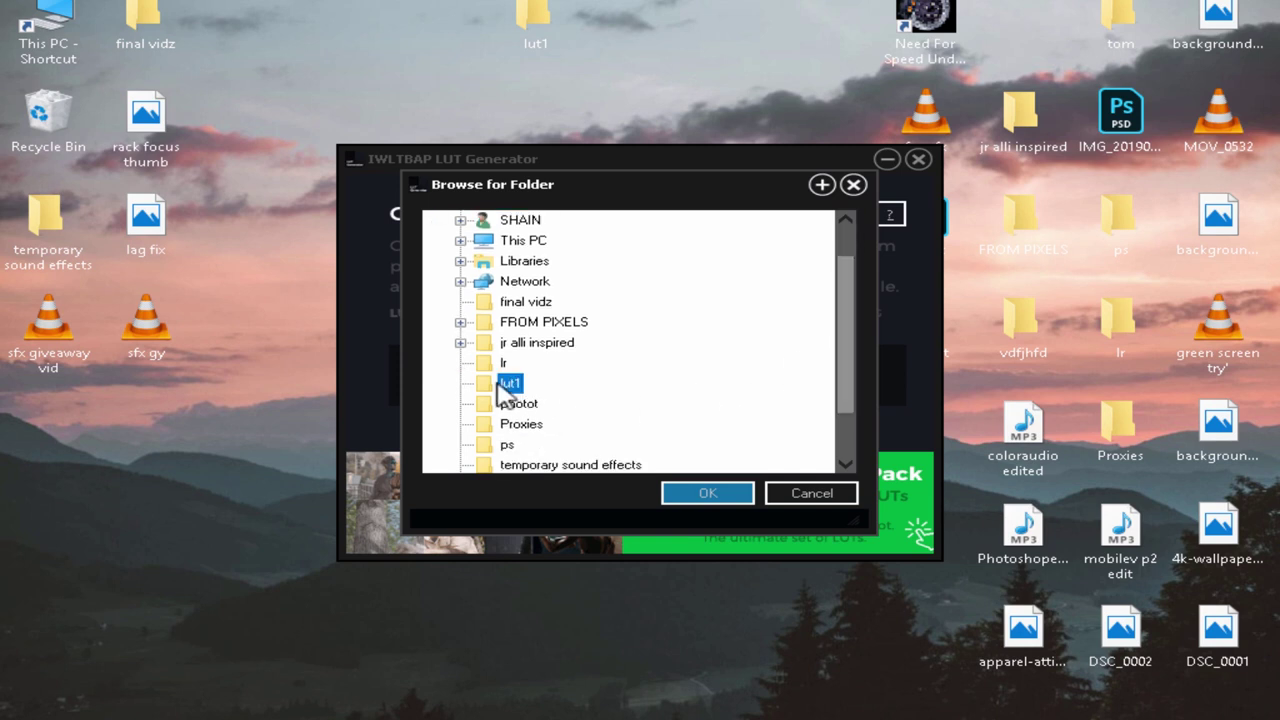
pyautogui.click(707, 493)
pyautogui.click(887, 159)
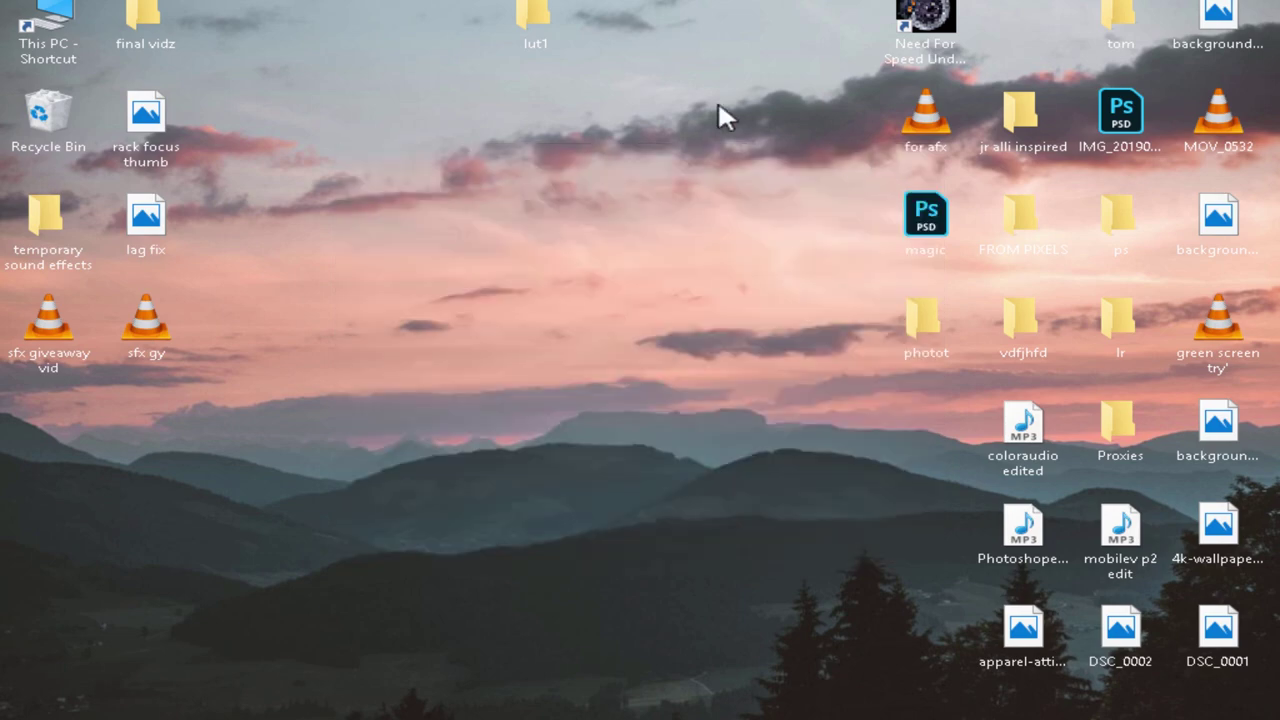
# - View Neutral-512 from lut1 in a windowed Photos viewer, briefly comparing beach n sky
pyautogui.doubleClick(553, 30)
pyautogui.click(560, 198)
pyautogui.doubleClick(563, 203)
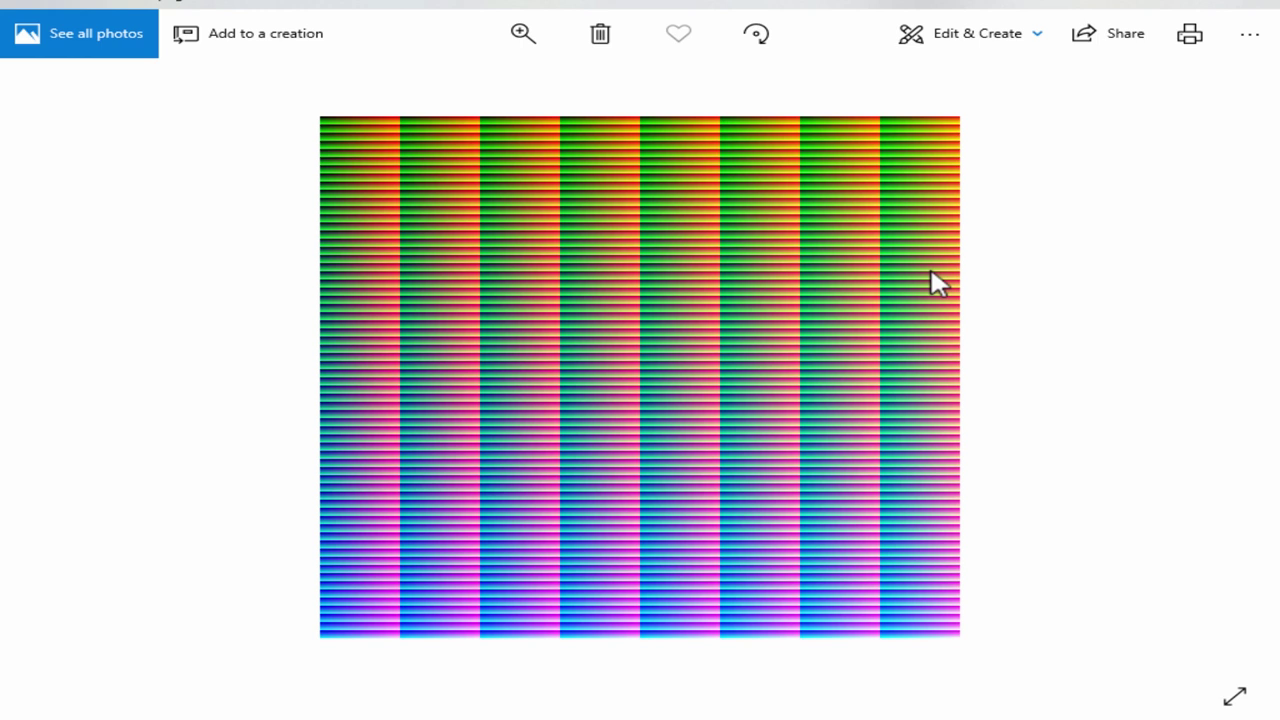
pyautogui.click(1208, 12)
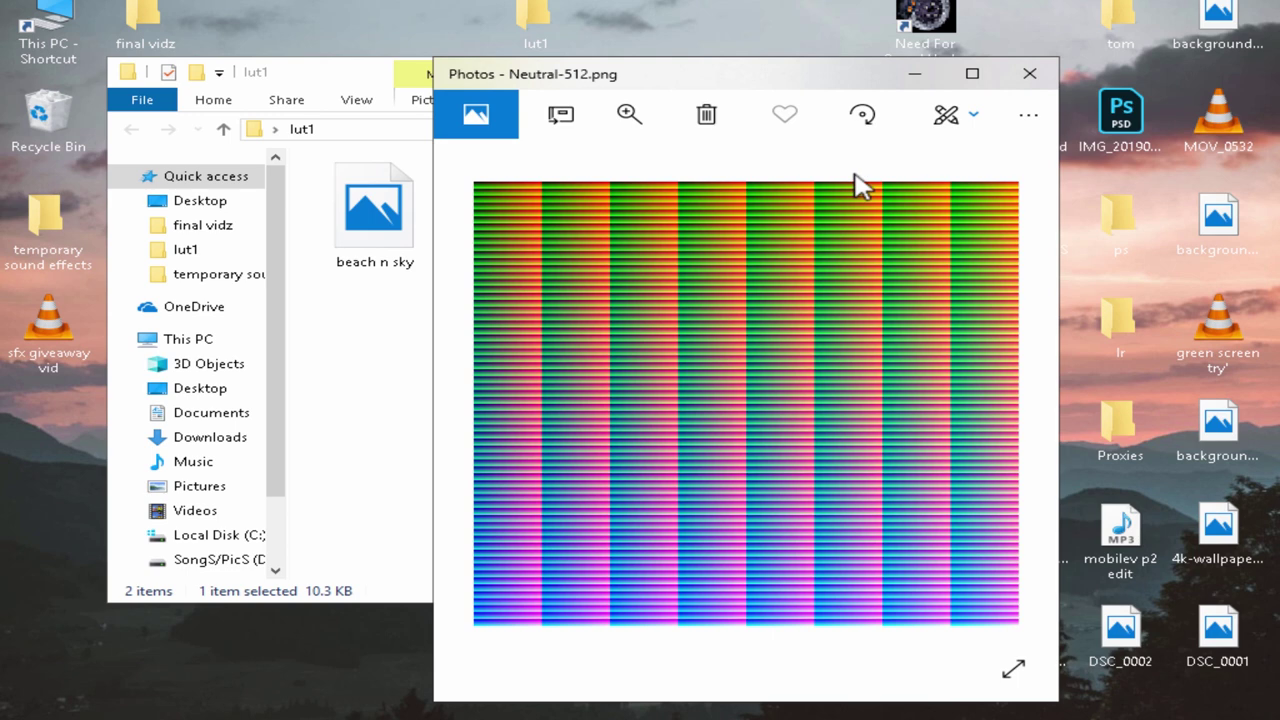
pyautogui.click(380, 225)
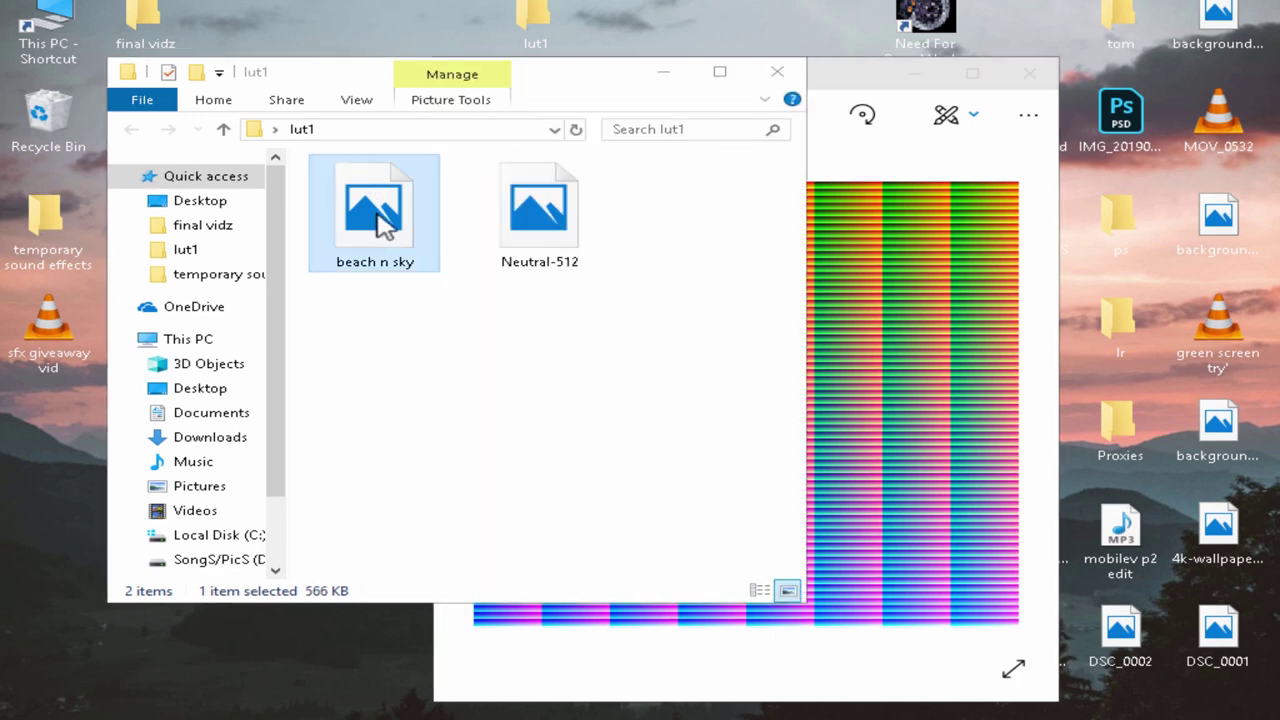
pyautogui.doubleClick(380, 222)
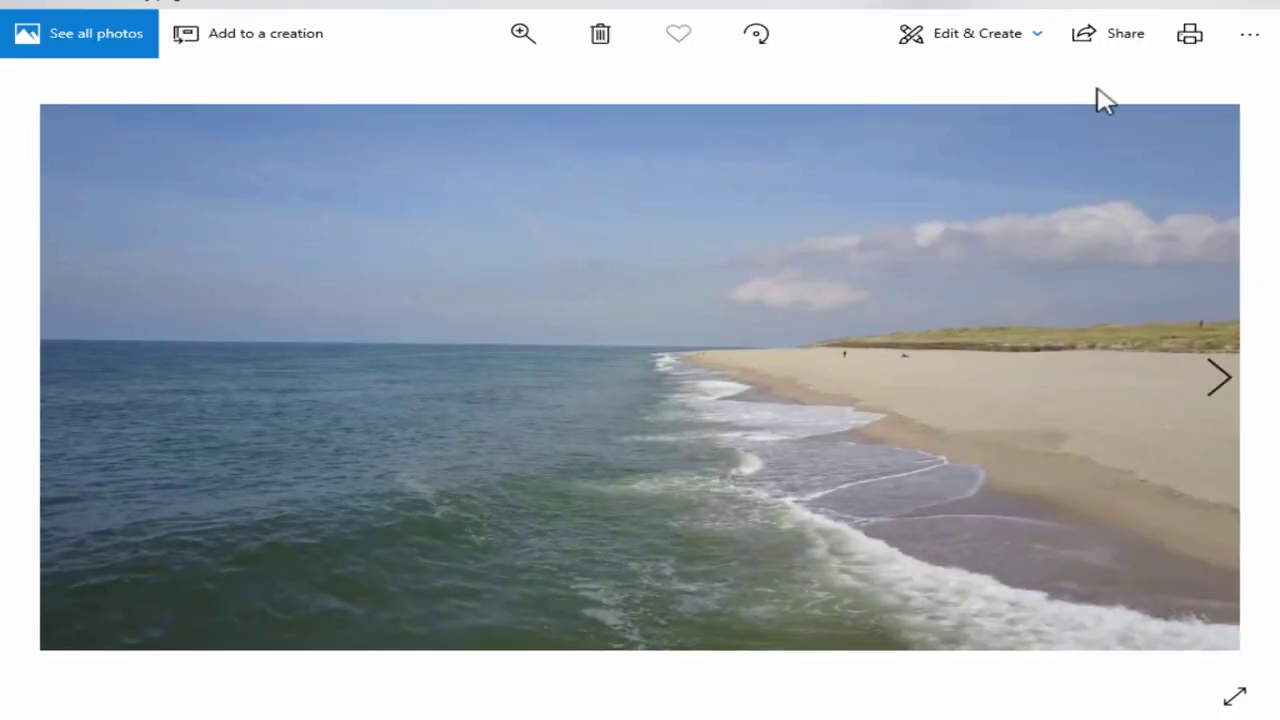
pyautogui.click(1254, 4)
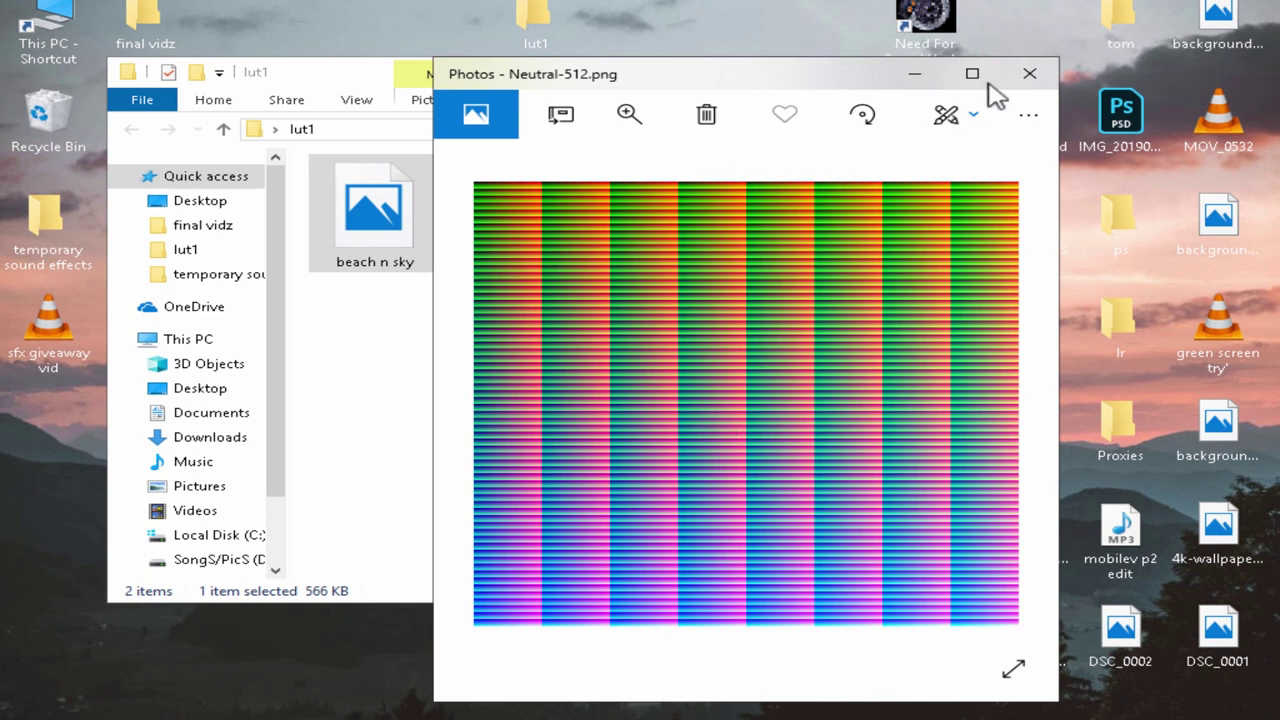
# - Rename the Neutral-512 HALD image to 'lut tutorial' and close the lut1 folder
pyautogui.click(1027, 75)
pyautogui.click(590, 235)
pyautogui.rightClick(588, 237)
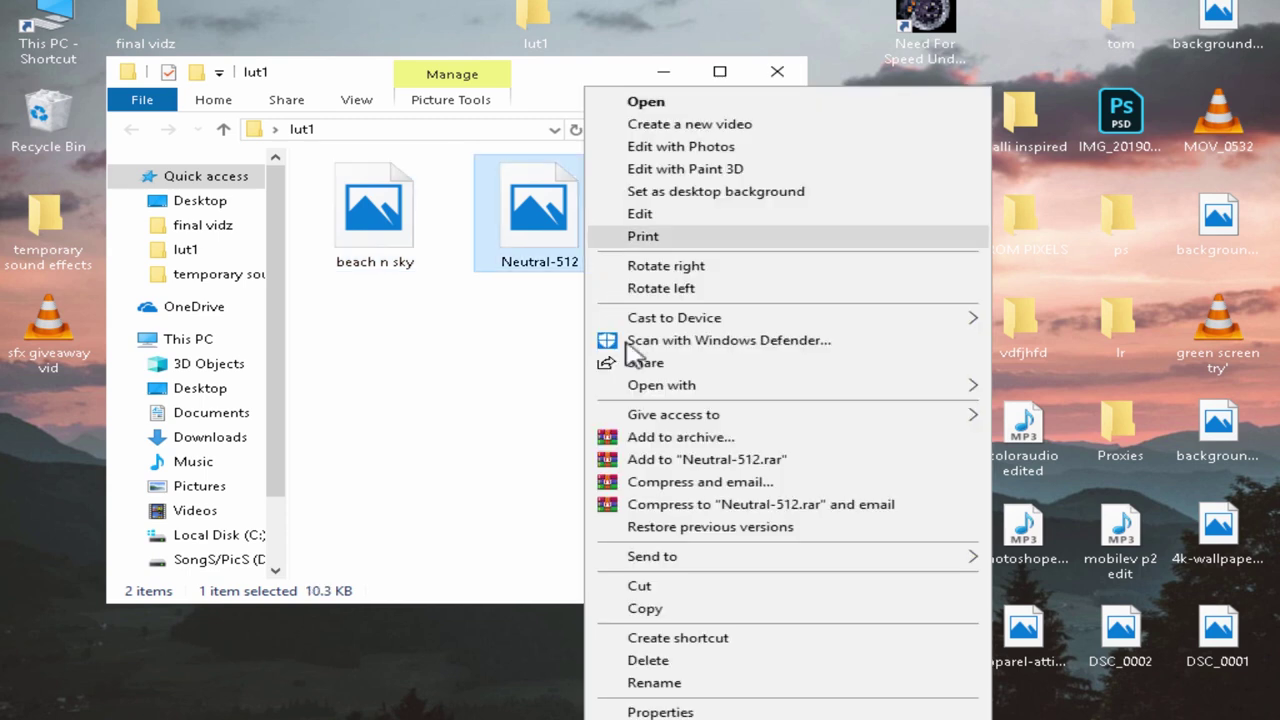
pyautogui.click(696, 682)
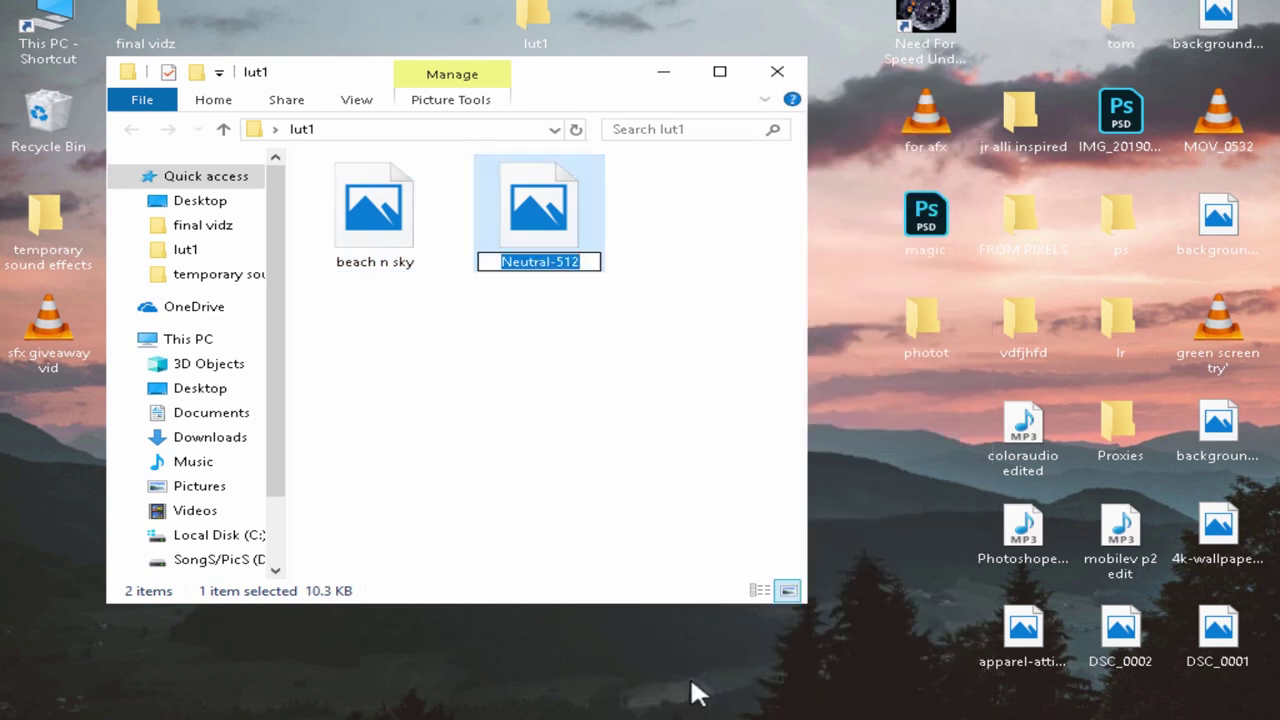
pyautogui.write('lut')
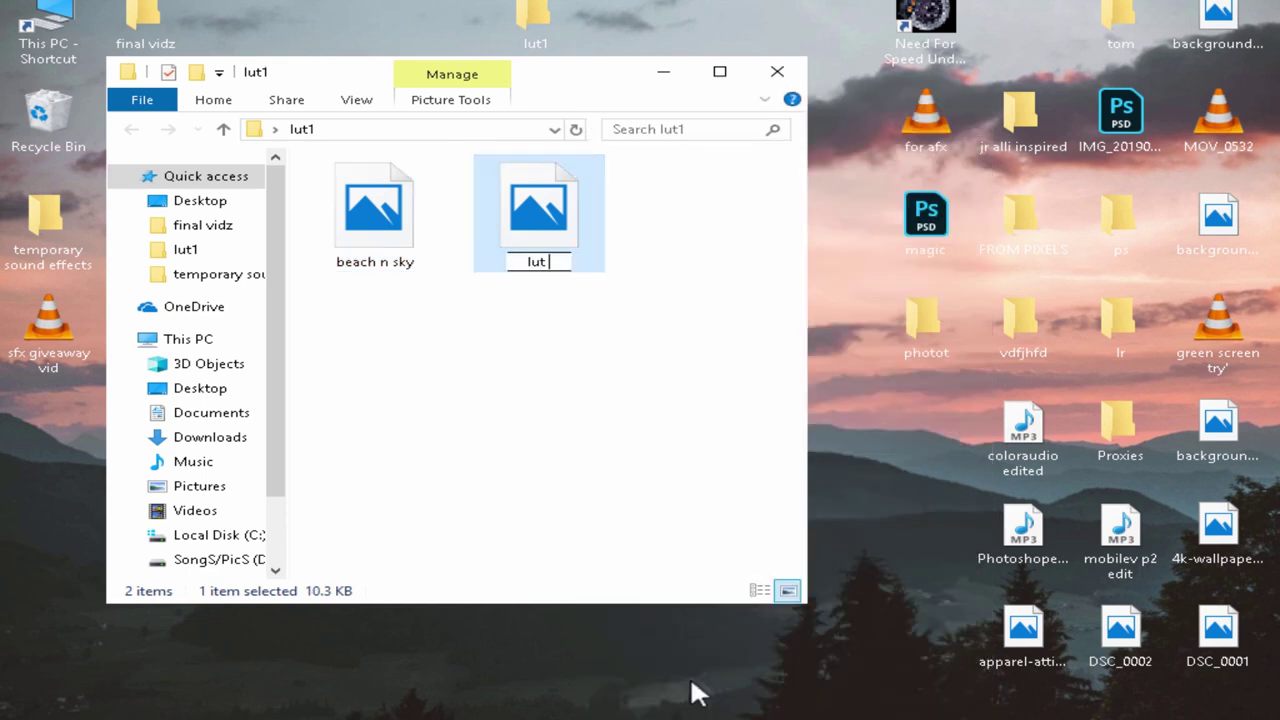
pyautogui.write(' tutor')
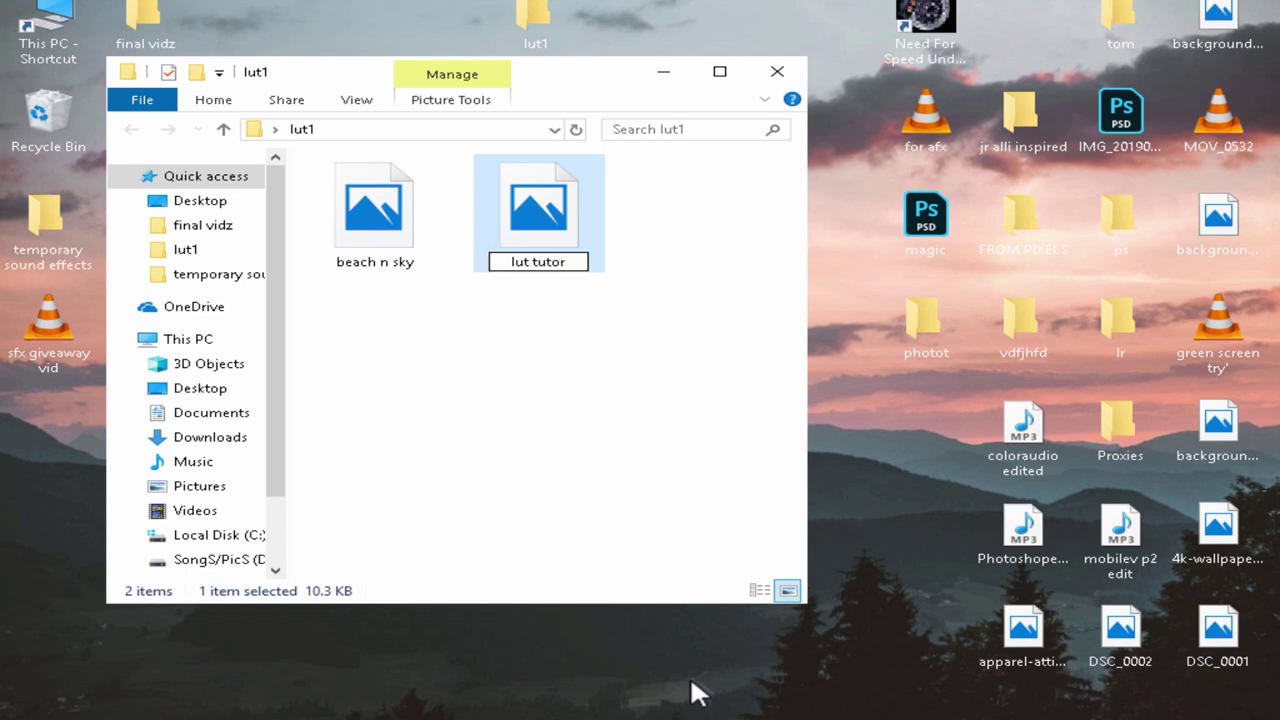
pyautogui.write('iak')
pyautogui.press('BackSpace')
pyautogui.write('l')
pyautogui.press('Return')
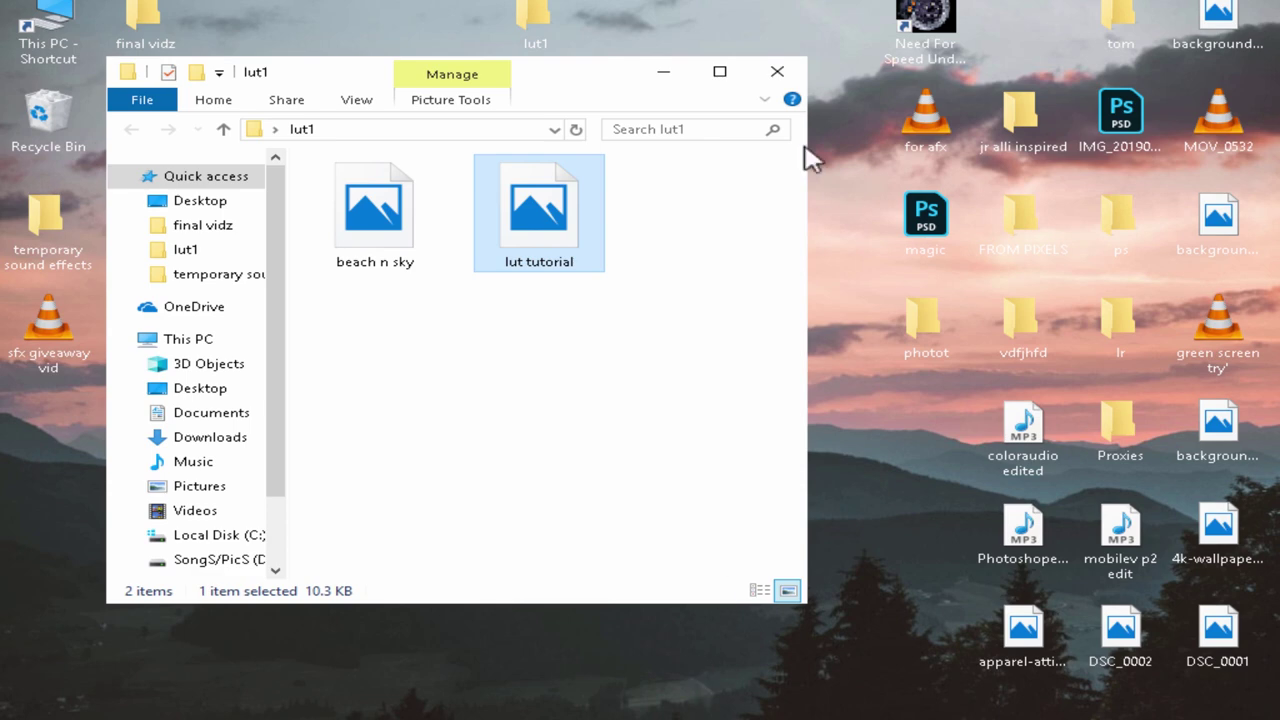
pyautogui.click(777, 71)
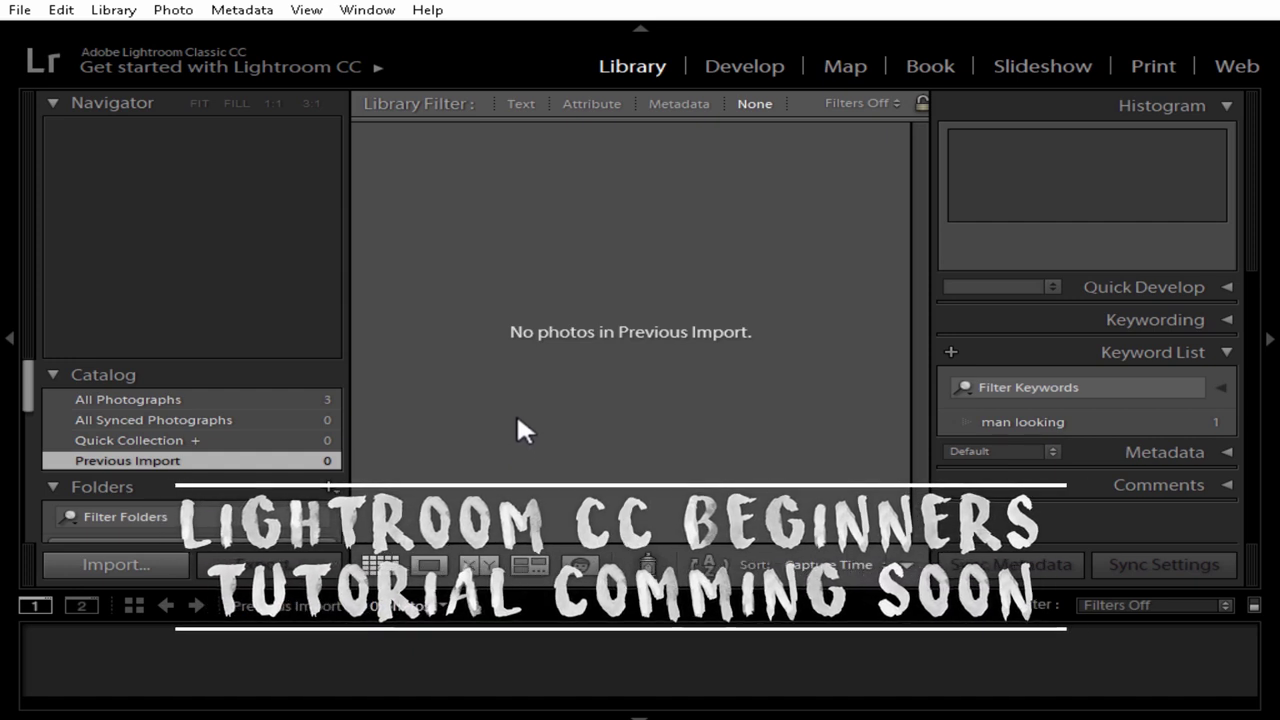
# - Import beach n sky and lut tutorial from Desktop > lut1 into the catalog
pyautogui.click(107, 561)
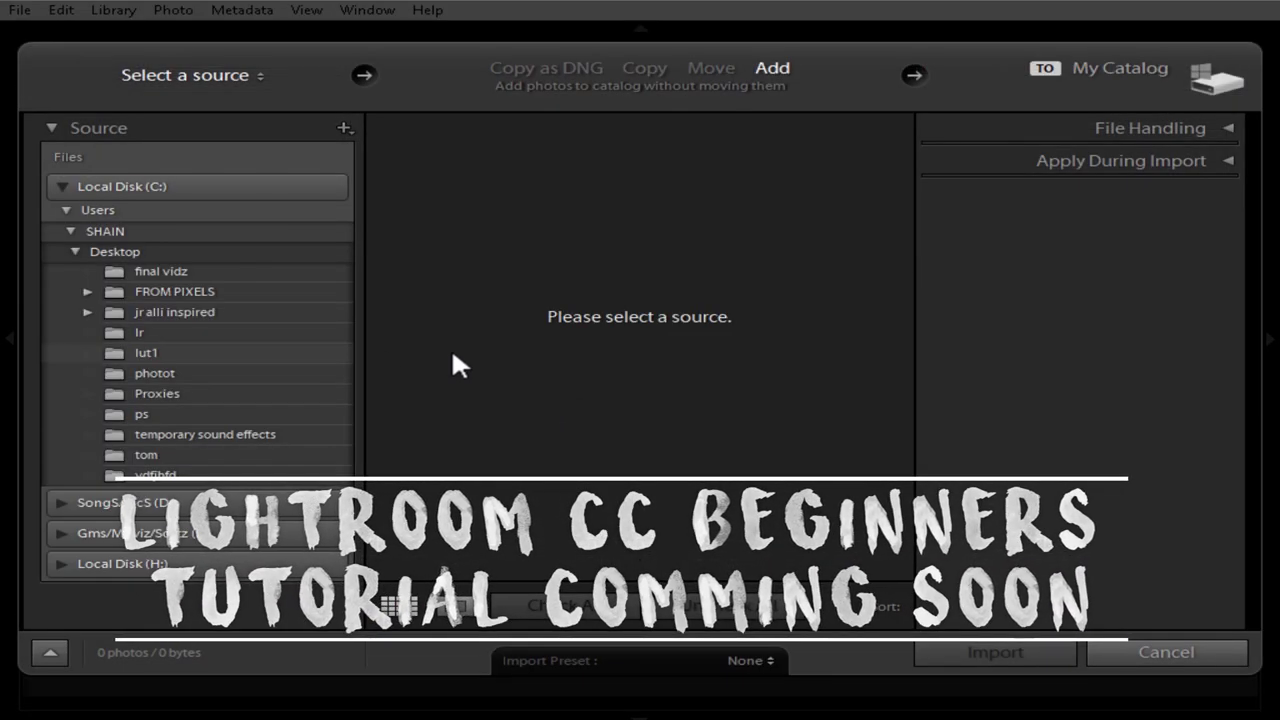
pyautogui.click(77, 250)
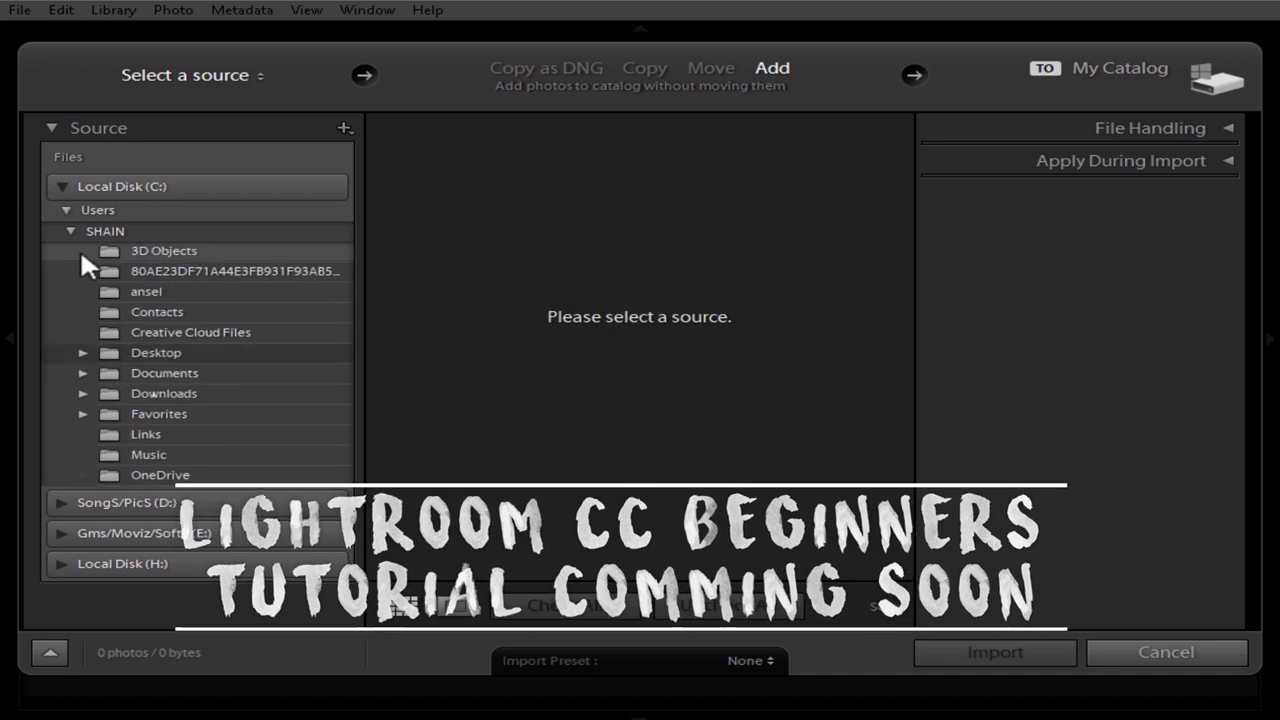
pyautogui.click(84, 353)
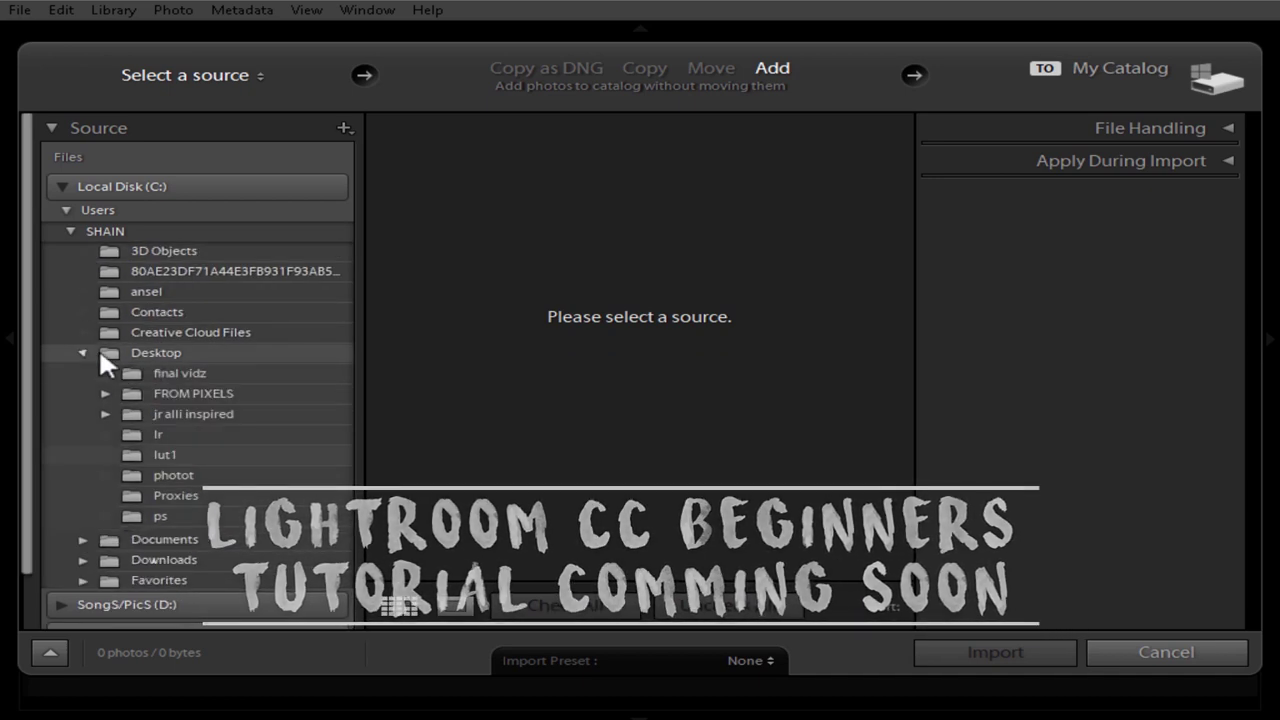
pyautogui.click(168, 458)
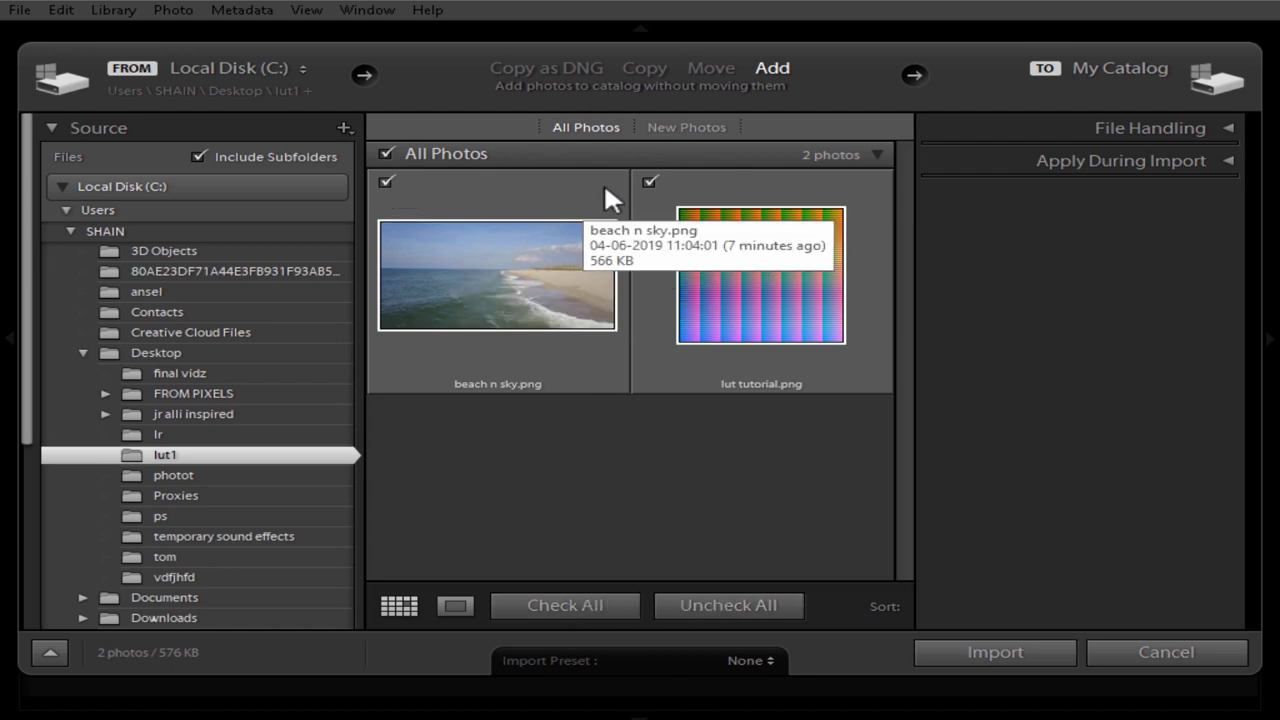
pyautogui.click(990, 655)
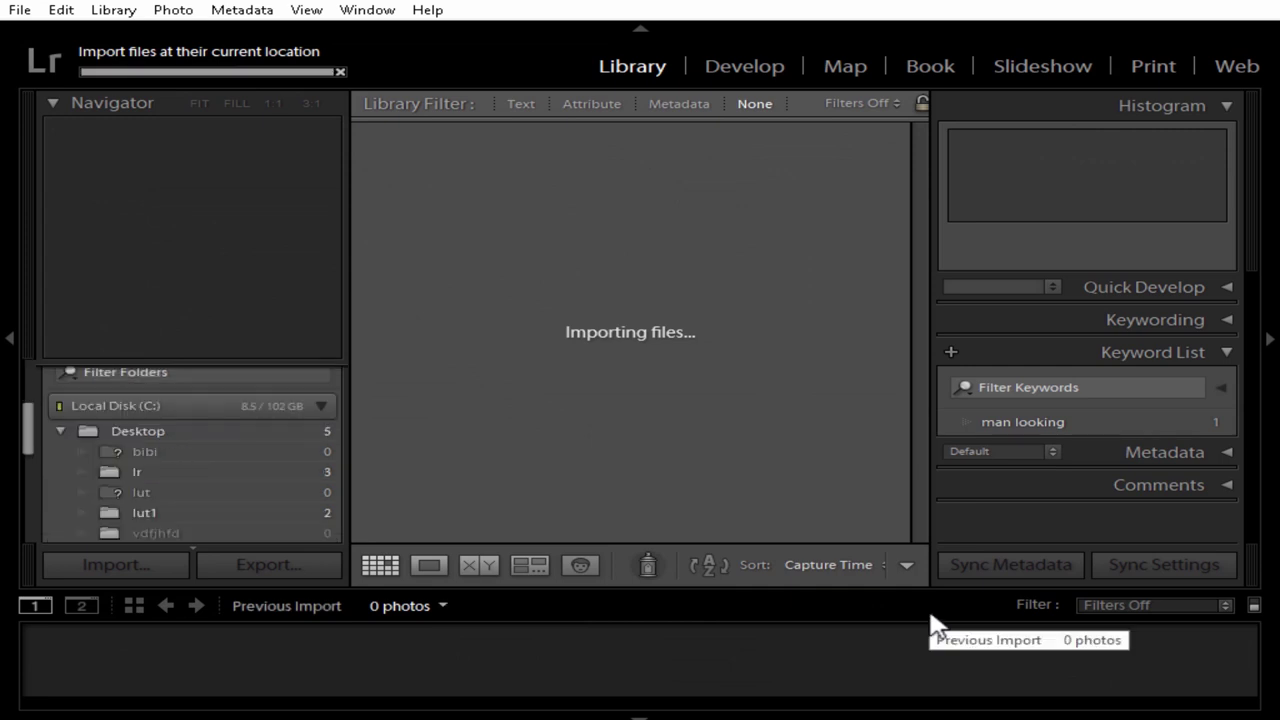
pyautogui.moveTo(66, 657)
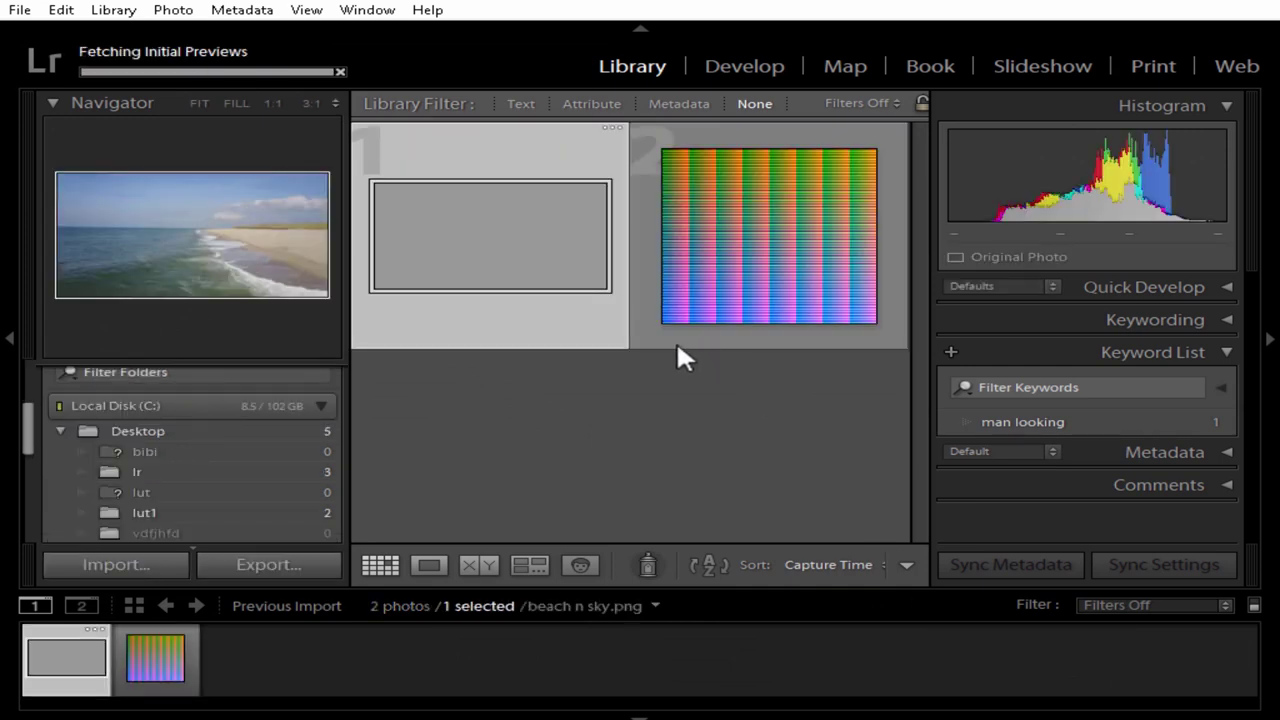
# - Switch to the Develop module with the beach n sky photo loaded
pyautogui.click(397, 654)
pyautogui.moveTo(155, 658)
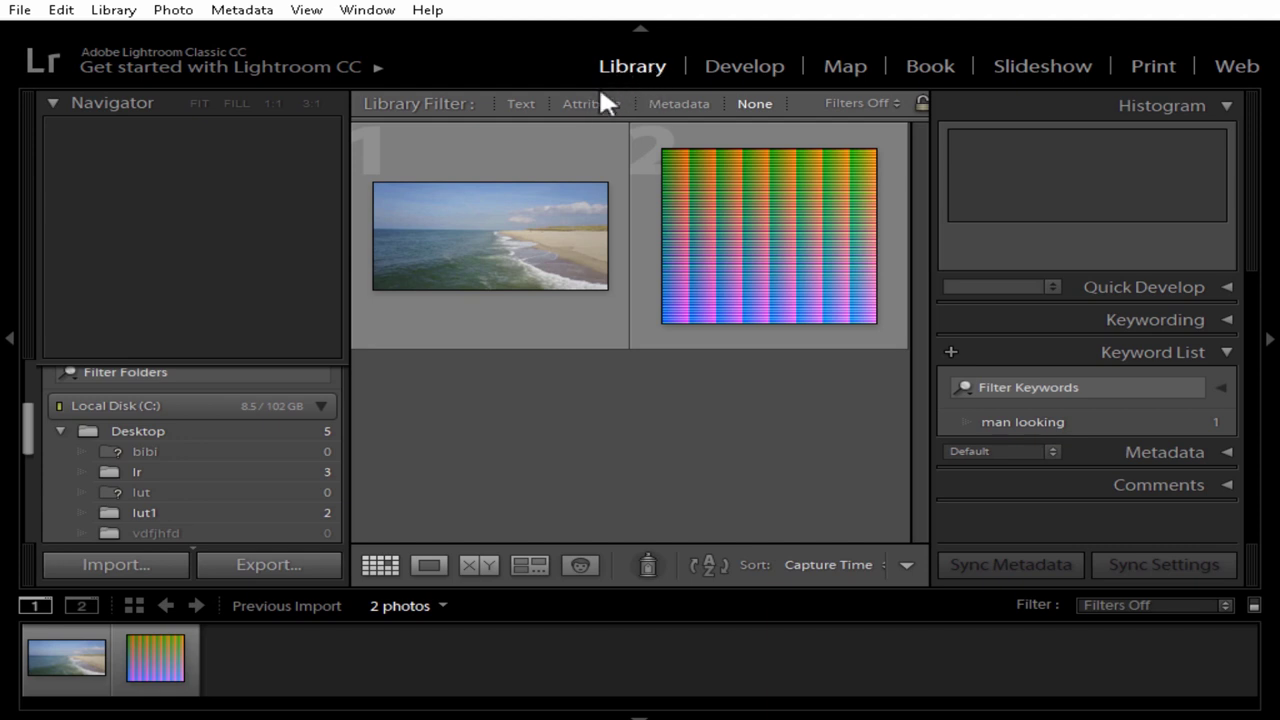
pyautogui.click(733, 72)
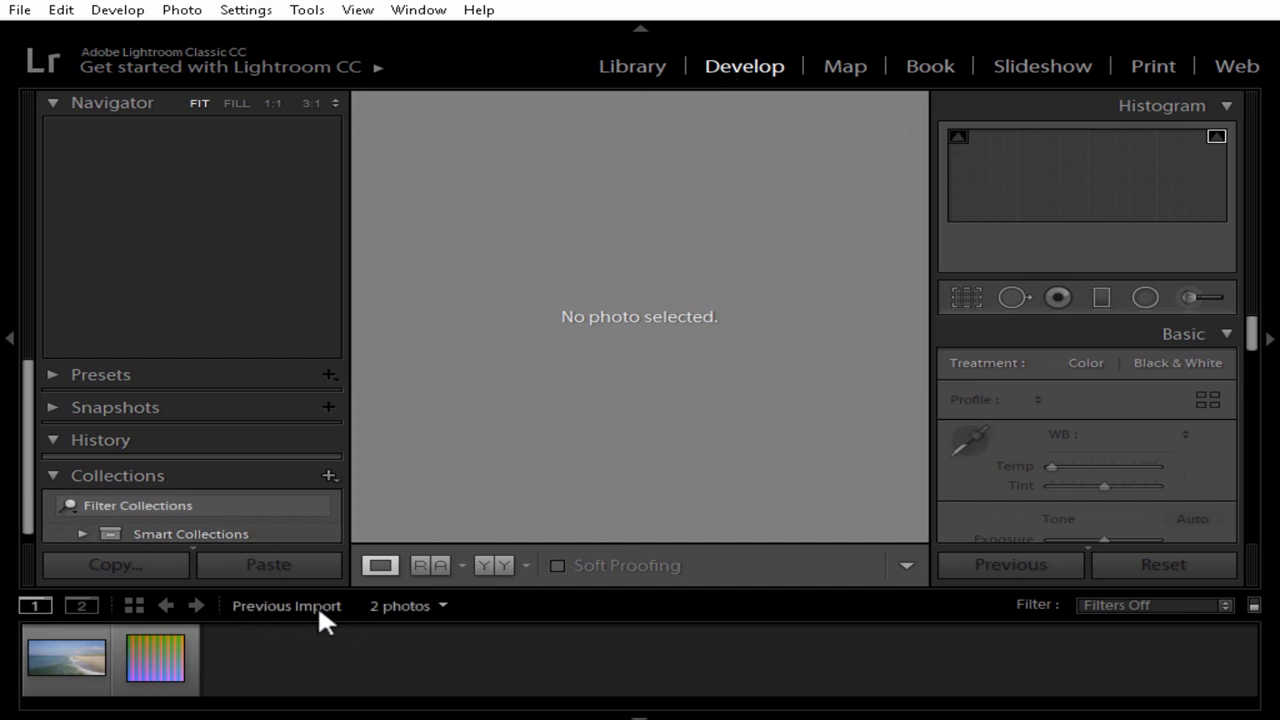
pyautogui.click(49, 654)
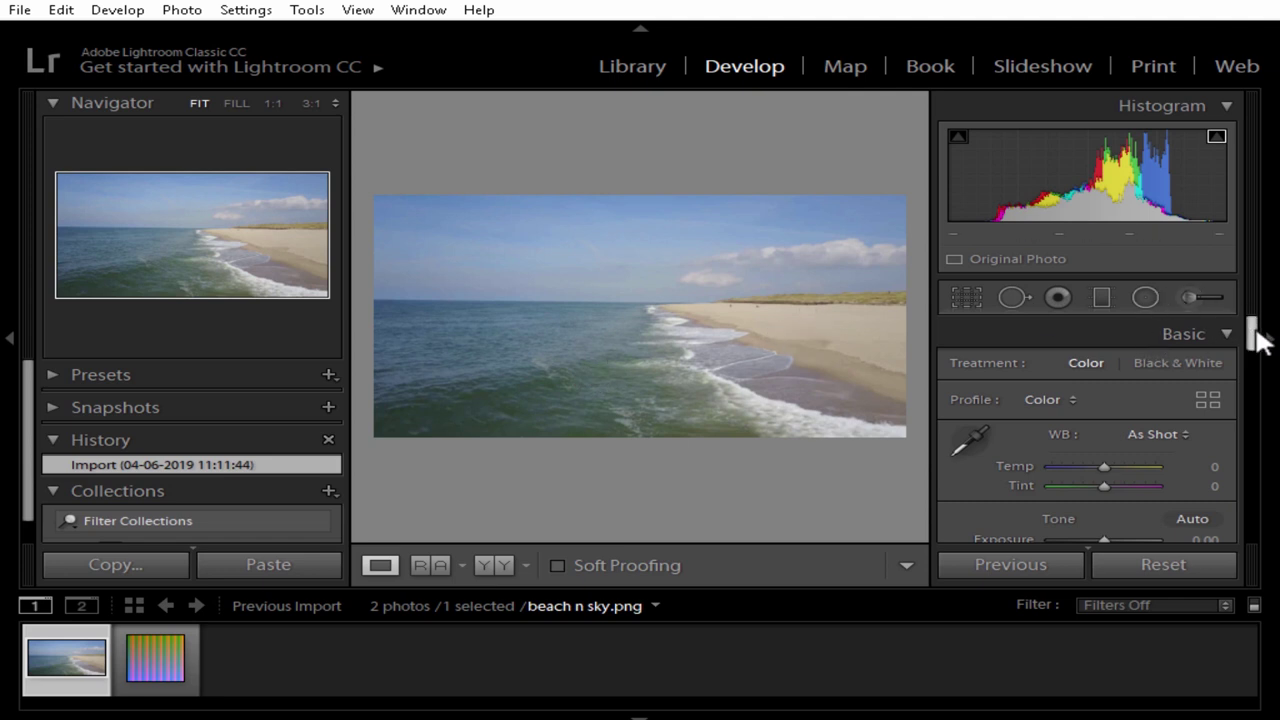
# - Cool the white balance slightly, keep exposure at 0.00 and add +5 contrast
pyautogui.moveTo(1252, 334)
pyautogui.mouseDown()
pyautogui.moveTo(1258, 358)
pyautogui.moveTo(1257, 343)
pyautogui.mouseUp()
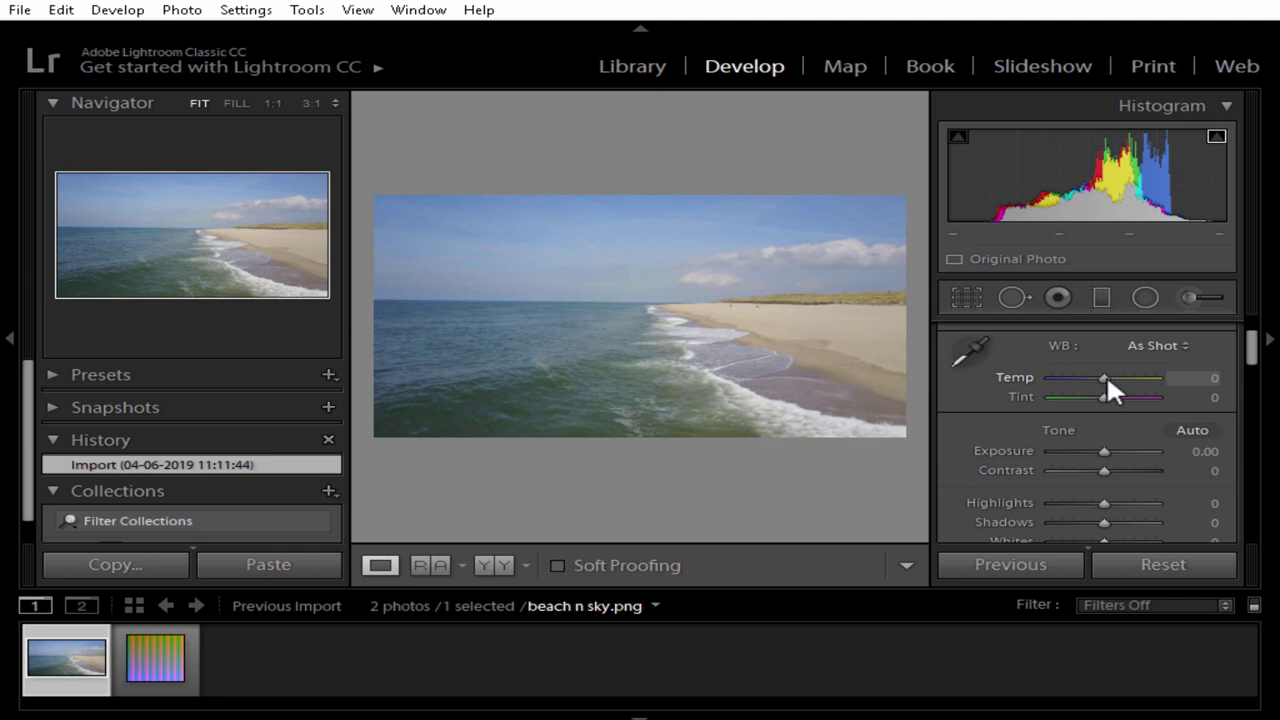
pyautogui.moveTo(1104, 378); pyautogui.dragTo(1106, 397)
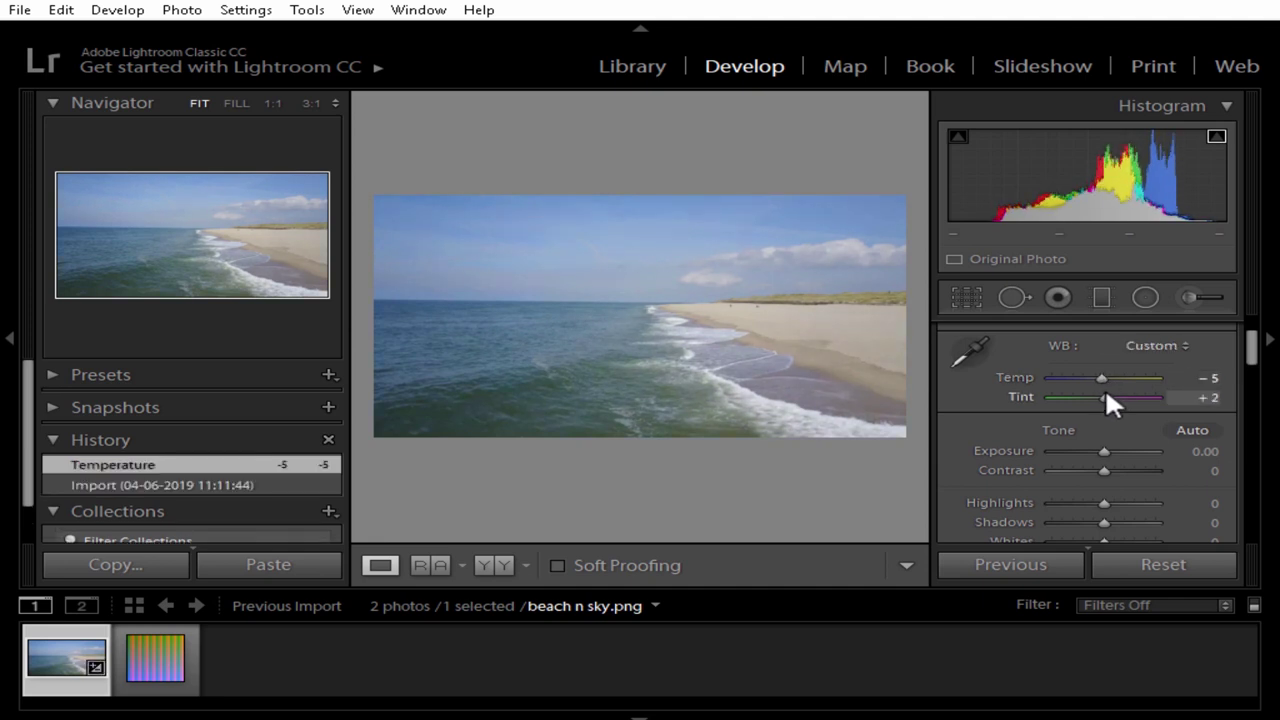
pyautogui.moveTo(1256, 350); pyautogui.dragTo(1248, 371)
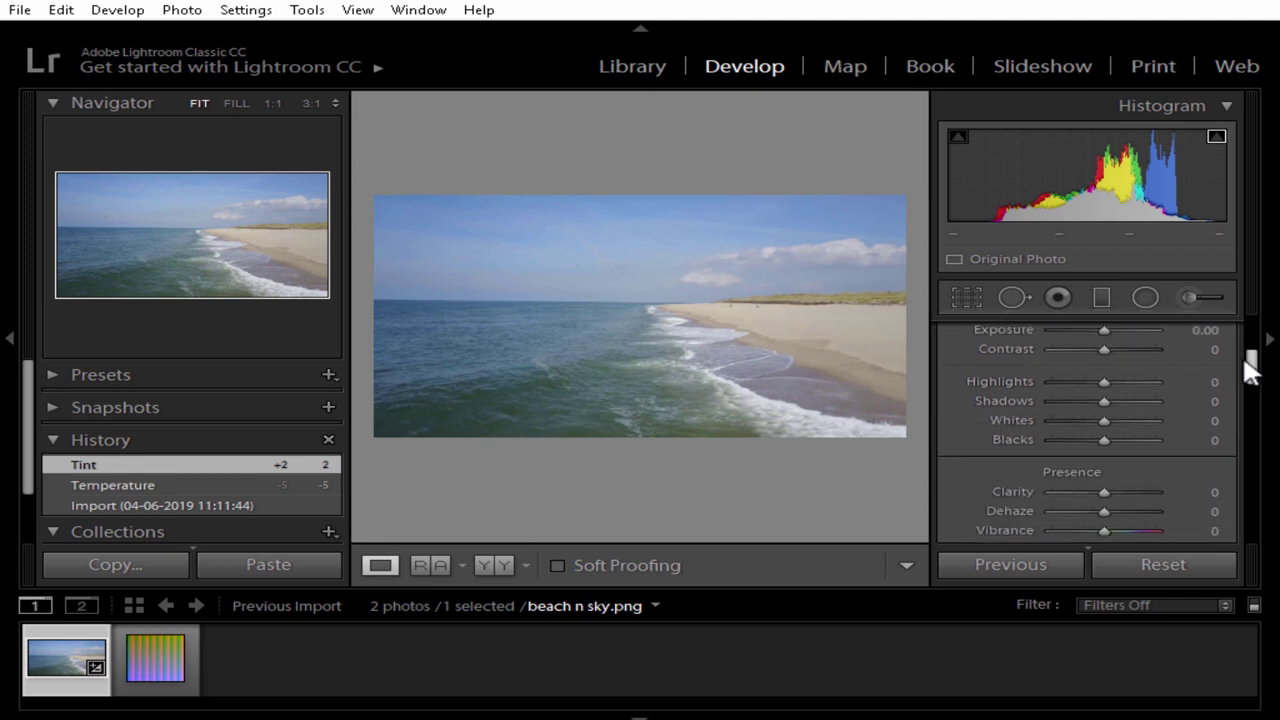
pyautogui.moveTo(1107, 330); pyautogui.dragTo(1105, 330)
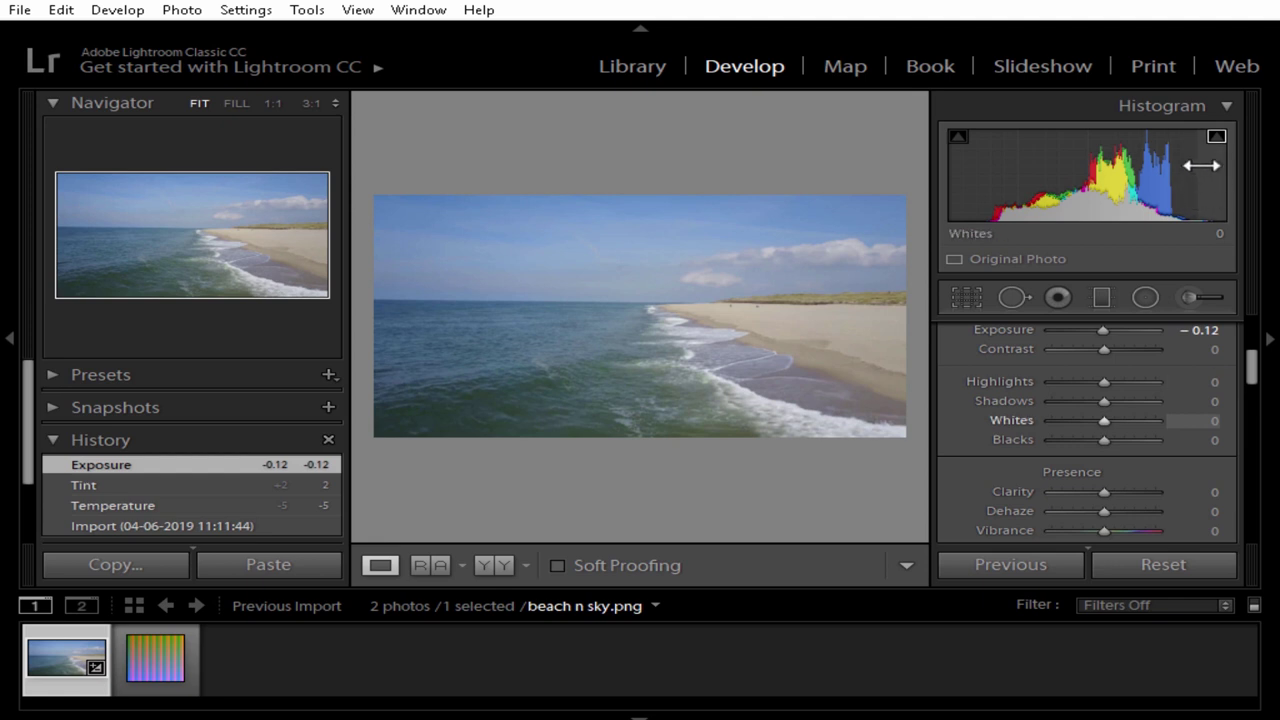
pyautogui.moveTo(1106, 328); pyautogui.dragTo(1108, 330)
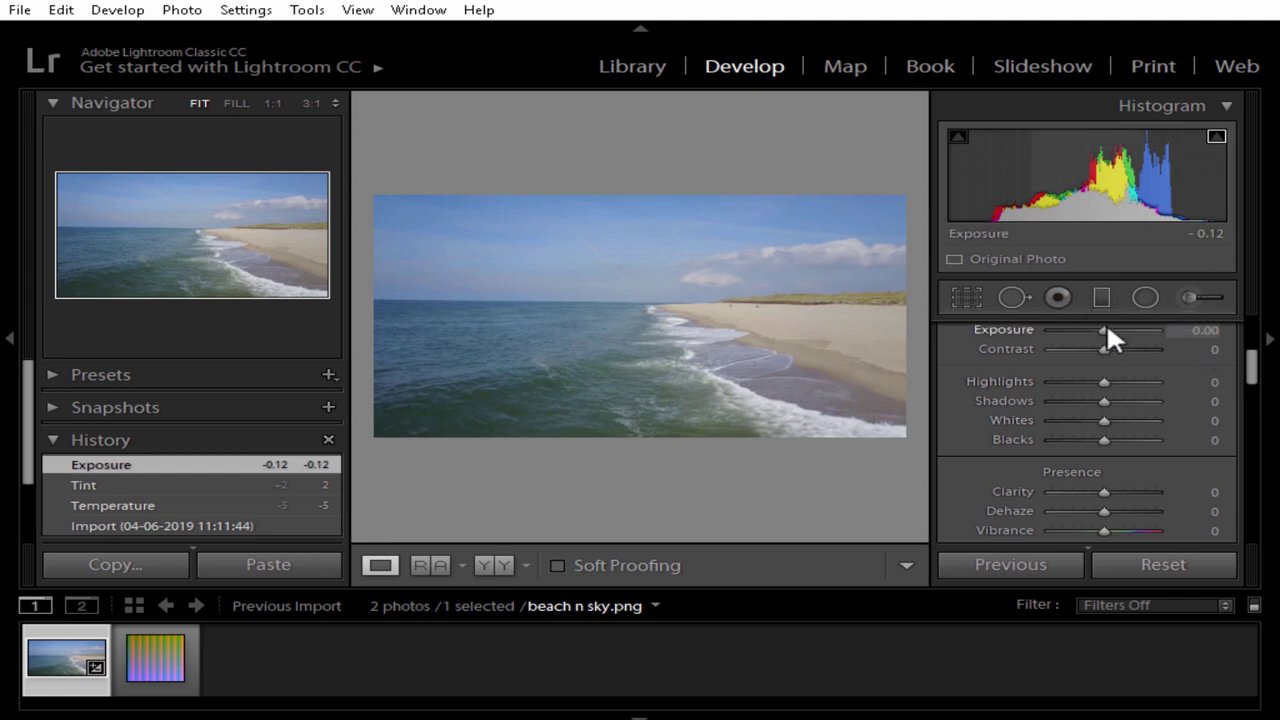
pyautogui.doubleClick(1106, 329)
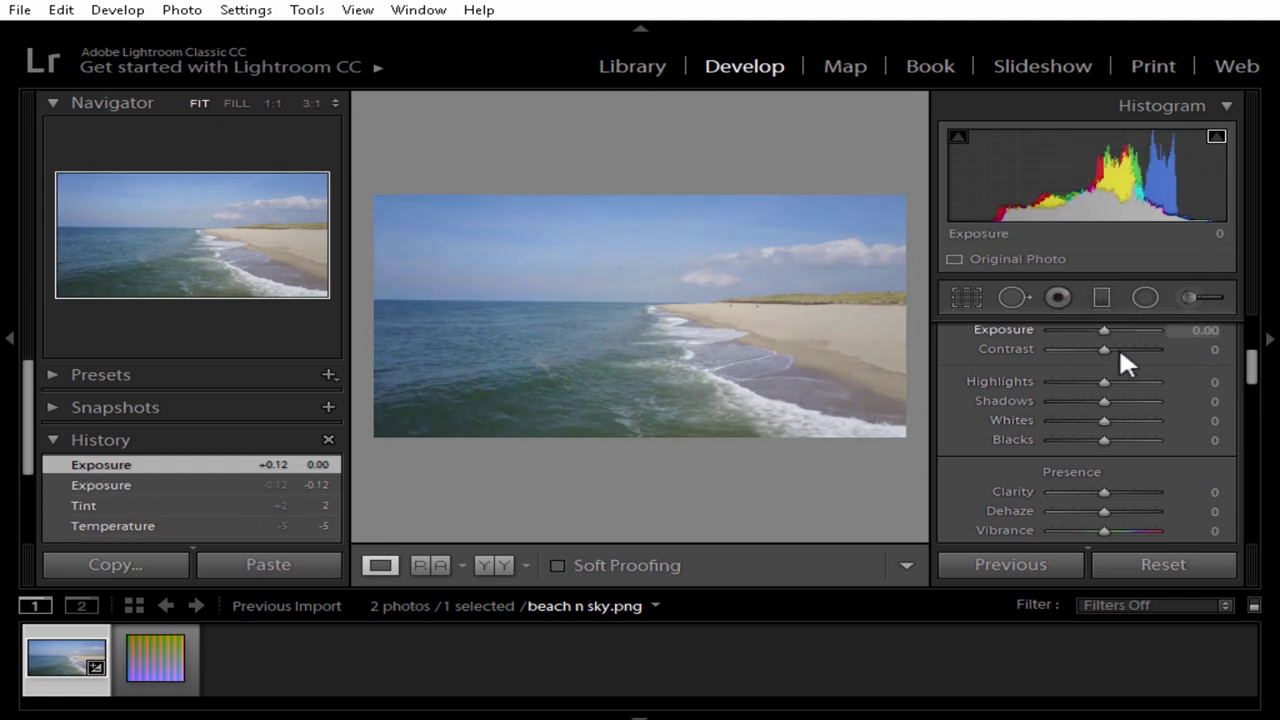
pyautogui.moveTo(1104, 348); pyautogui.dragTo(1102, 348)
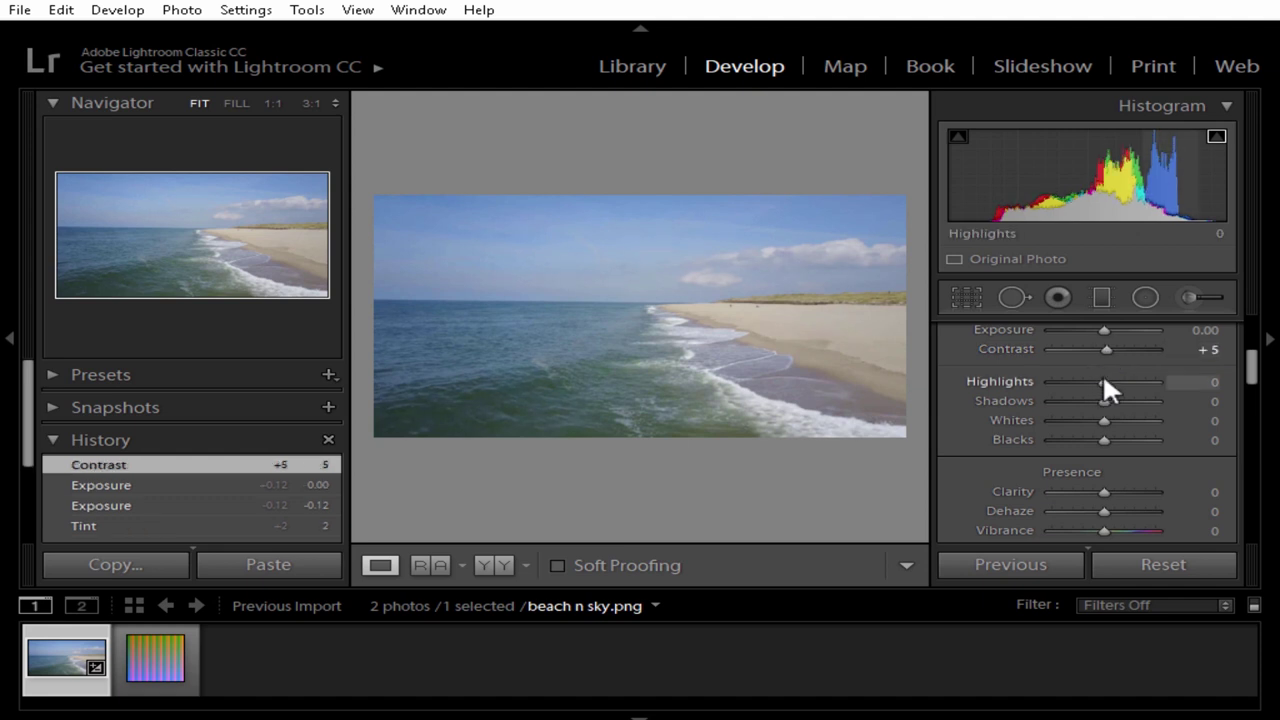
# - Lower Highlights to -36 and Clarity to -19, and raise Vibrance to +45
pyautogui.moveTo(1256, 364); pyautogui.dragTo(1256, 368)
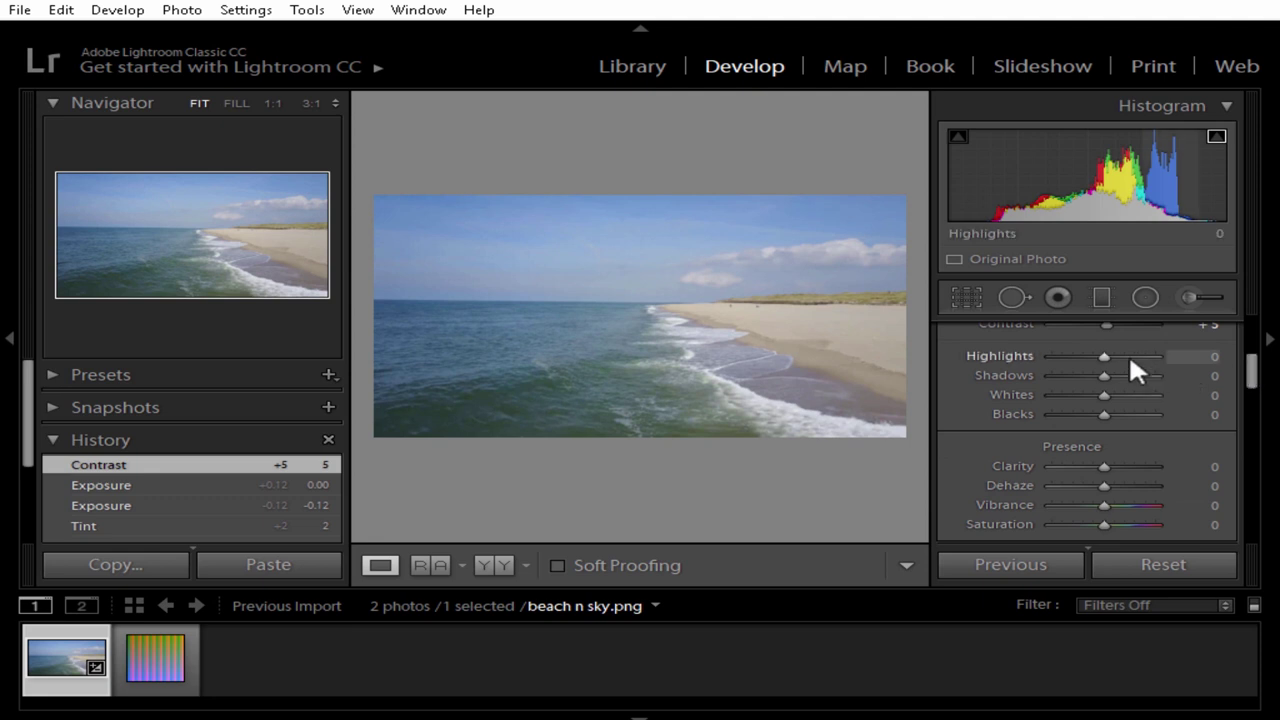
pyautogui.moveTo(1093, 360); pyautogui.dragTo(1086, 359)
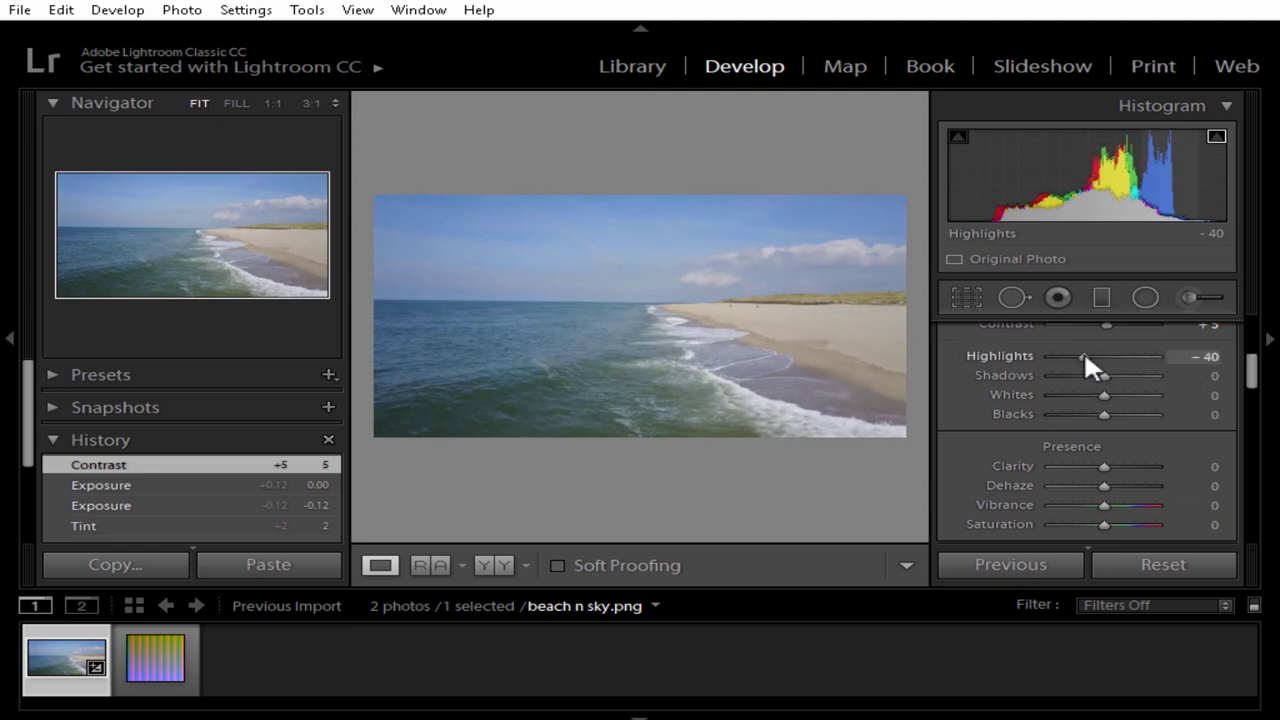
pyautogui.moveTo(1086, 356)
pyautogui.mouseDown()
pyautogui.moveTo(1113, 398)
pyautogui.moveTo(1104, 420)
pyautogui.moveTo(1119, 423)
pyautogui.mouseUp()
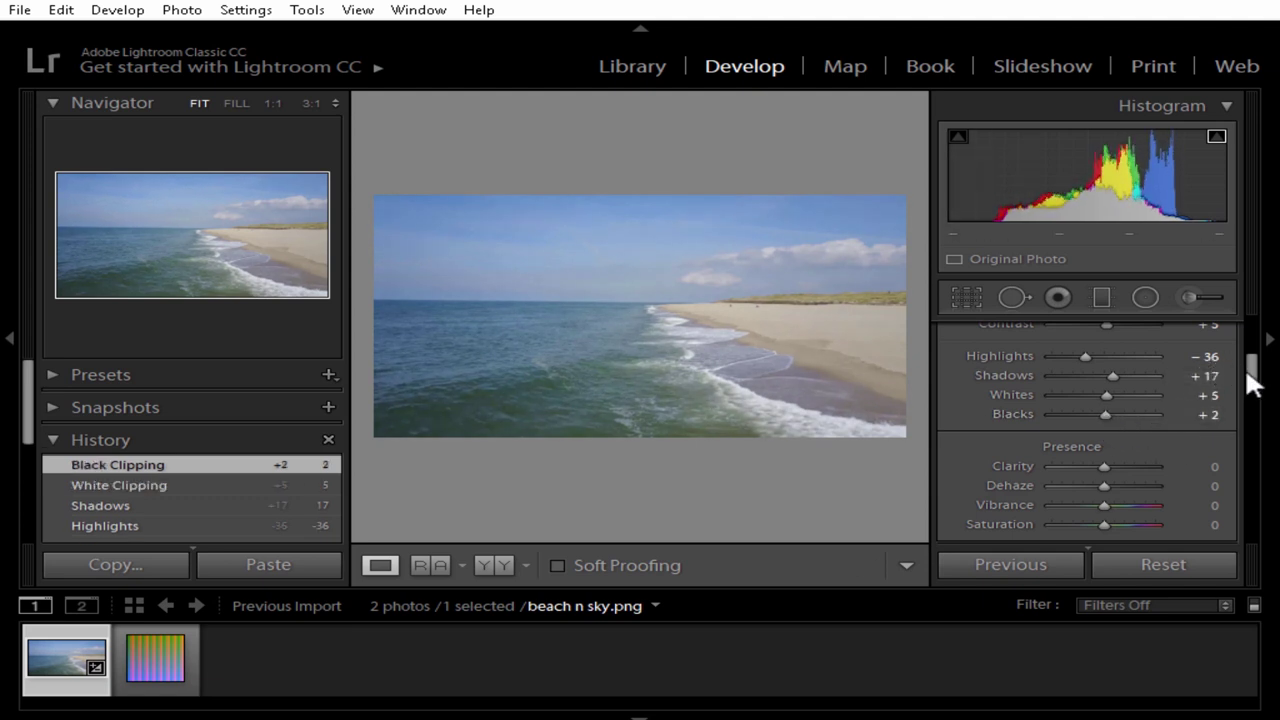
pyautogui.moveTo(1248, 371); pyautogui.dragTo(1248, 391)
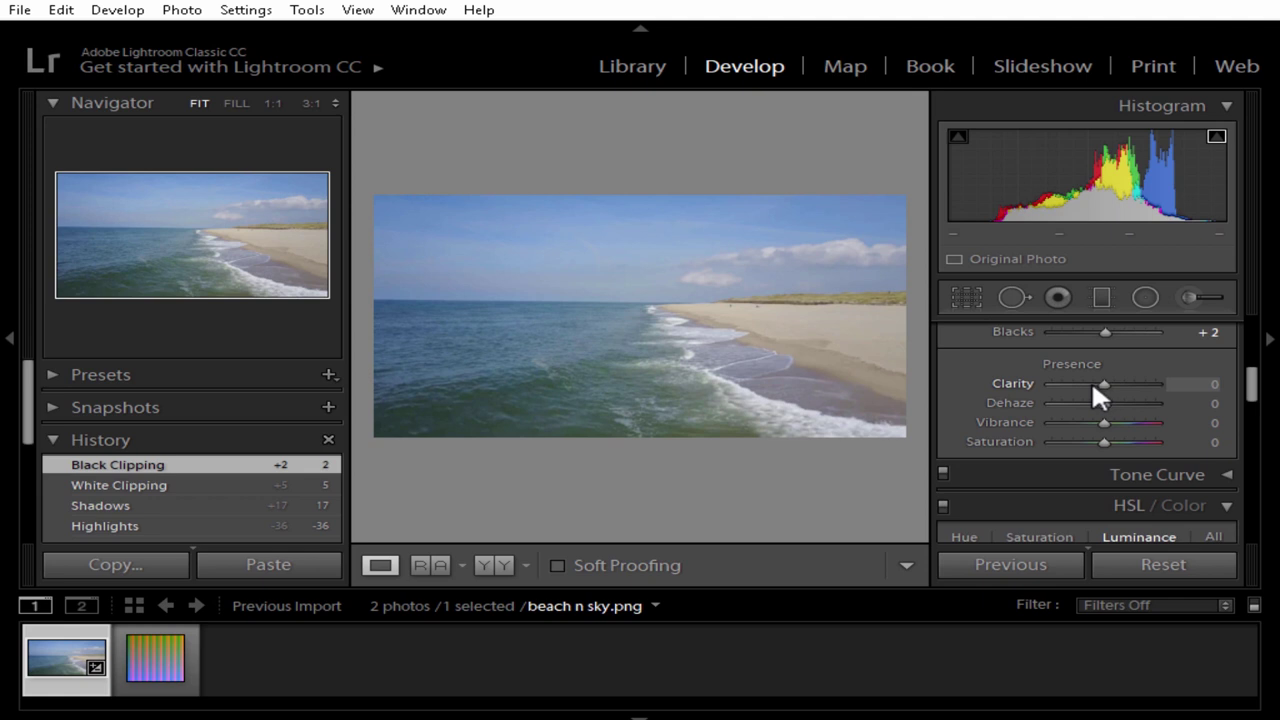
pyautogui.moveTo(1093, 386); pyautogui.dragTo(1136, 422)
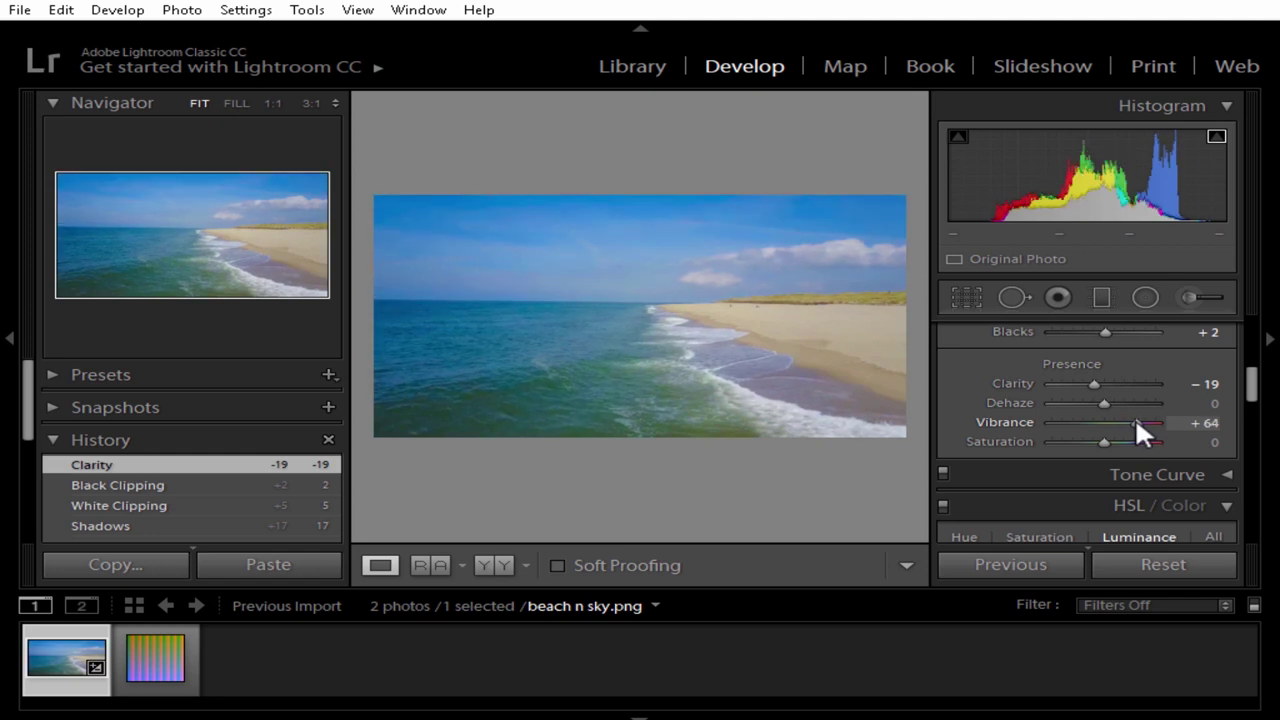
pyautogui.moveTo(1136, 421); pyautogui.dragTo(1101, 445)
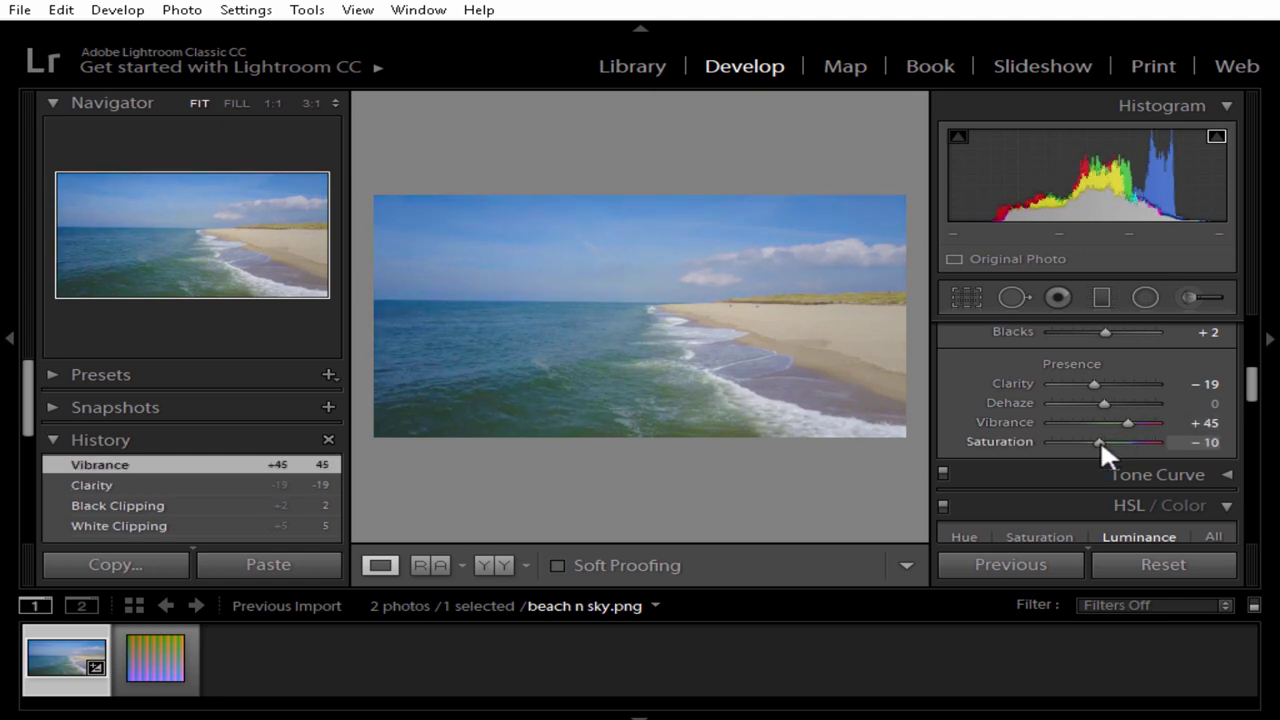
pyautogui.click(1262, 388)
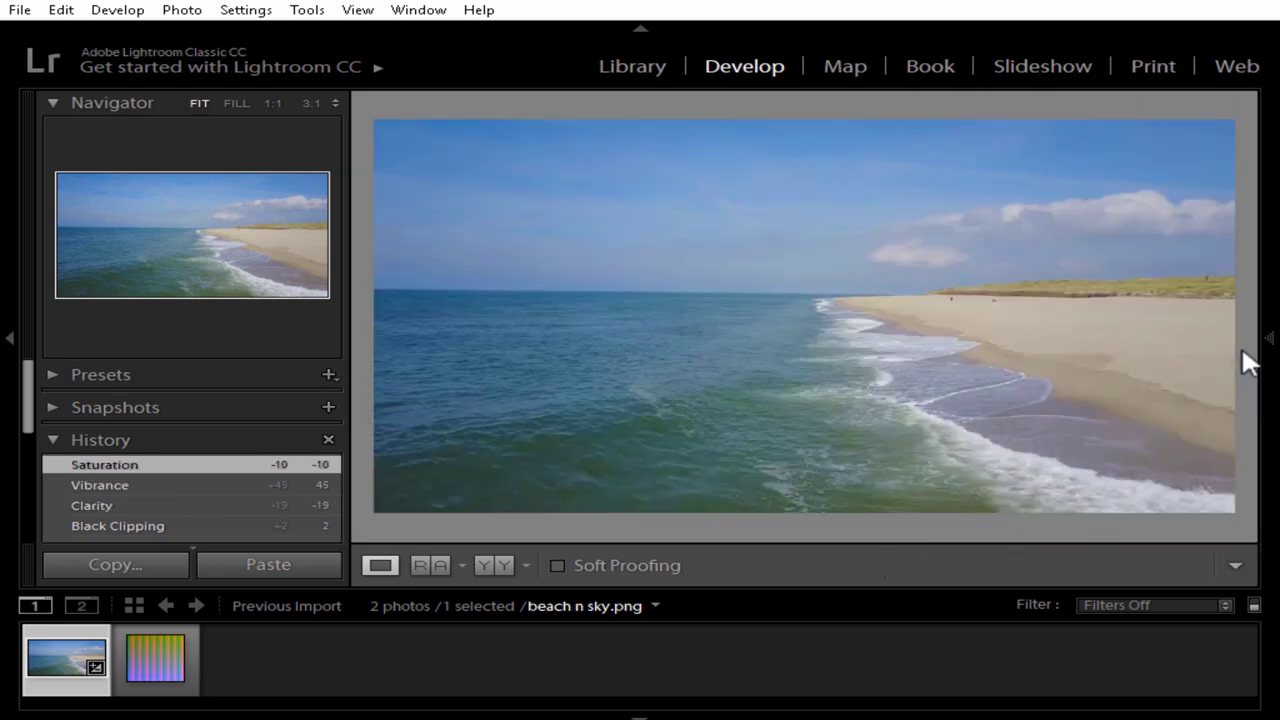
# - In HSL, darken the blue luminance, then shift Red hue to +13 and adjust Blue hue
pyautogui.click(1262, 390)
pyautogui.scroll(-3, 1256, 405)
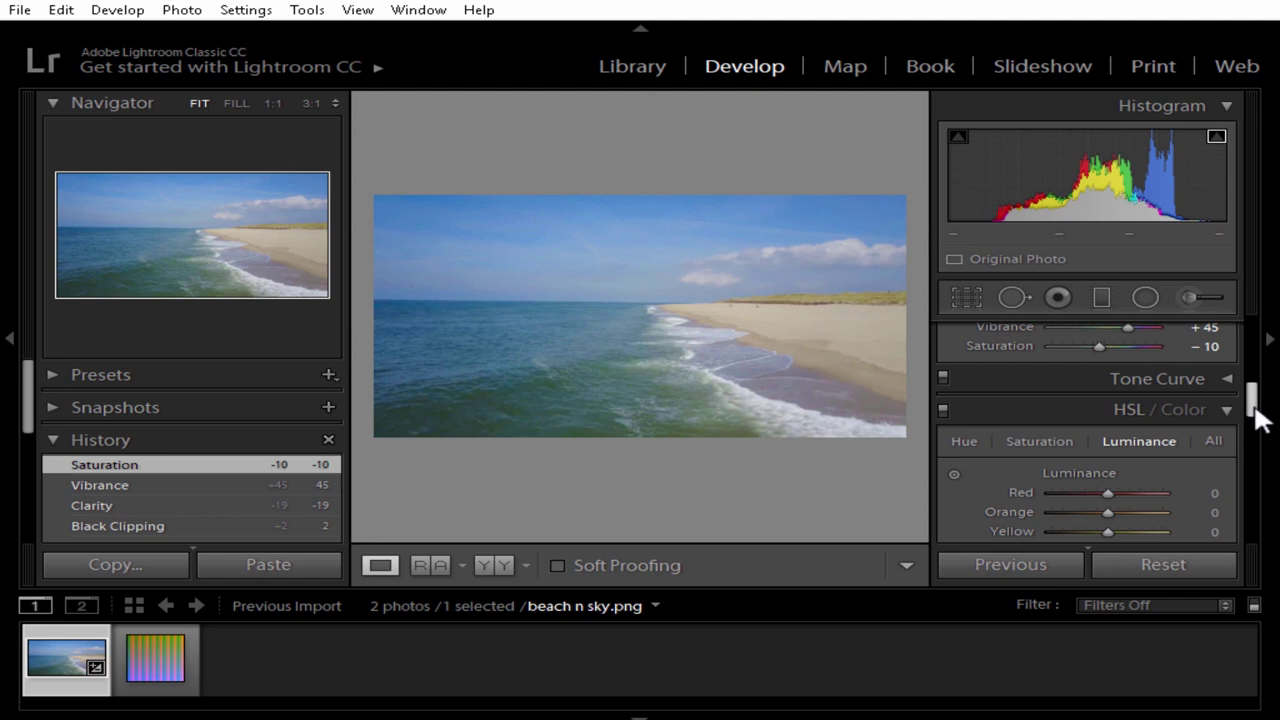
pyautogui.scroll(-3, 1251, 414)
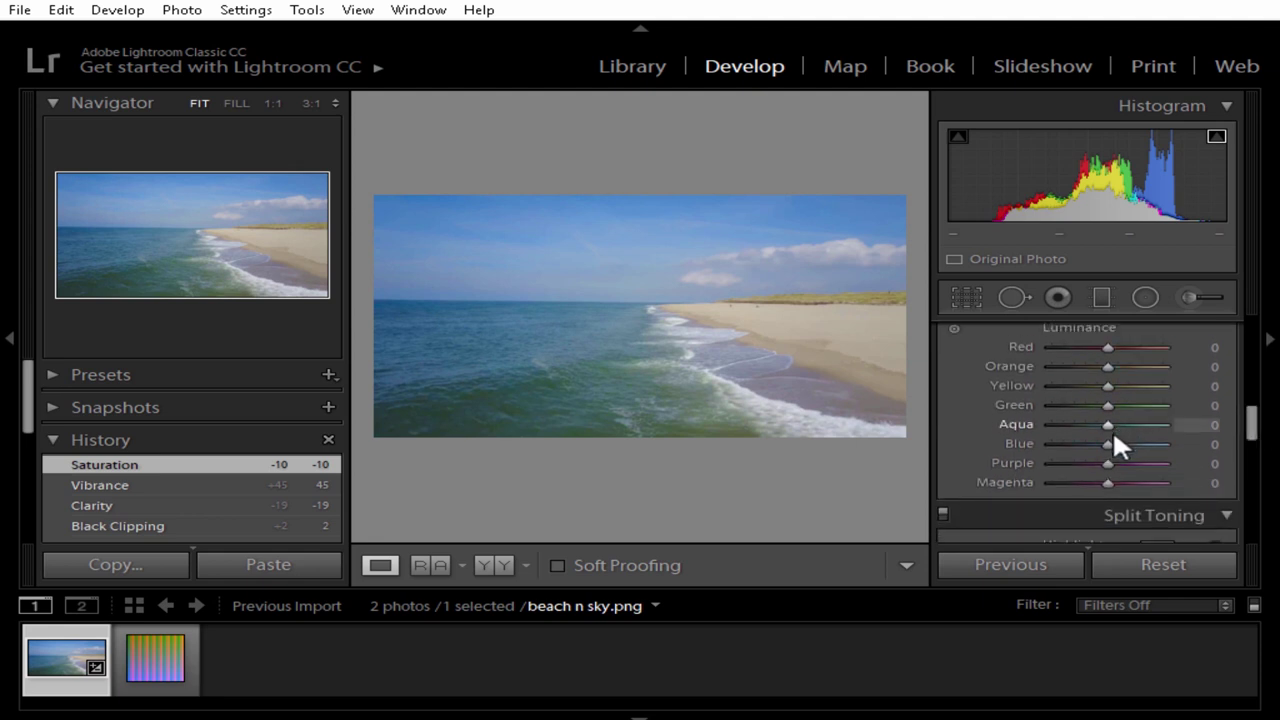
pyautogui.moveTo(1123, 446); pyautogui.dragTo(1100, 444)
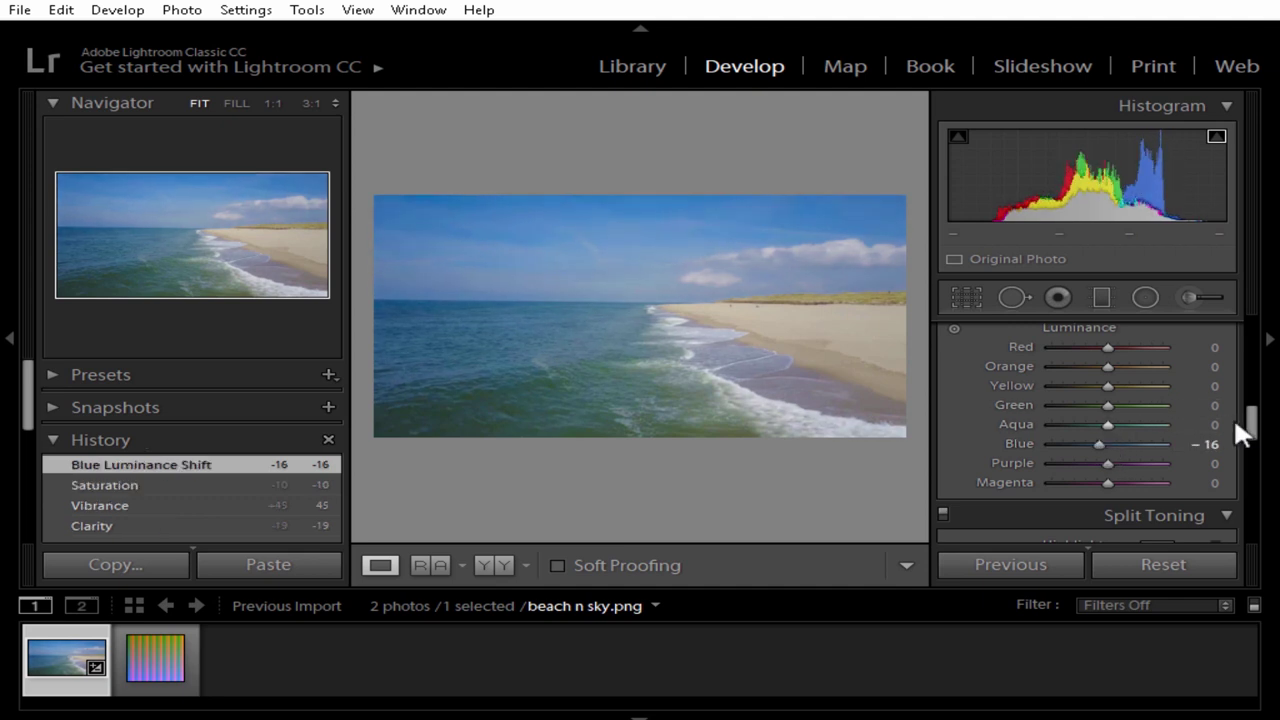
pyautogui.moveTo(1250, 424)
pyautogui.mouseDown()
pyautogui.moveTo(1248, 396)
pyautogui.moveTo(1252, 431)
pyautogui.mouseUp()
pyautogui.click(964, 428)
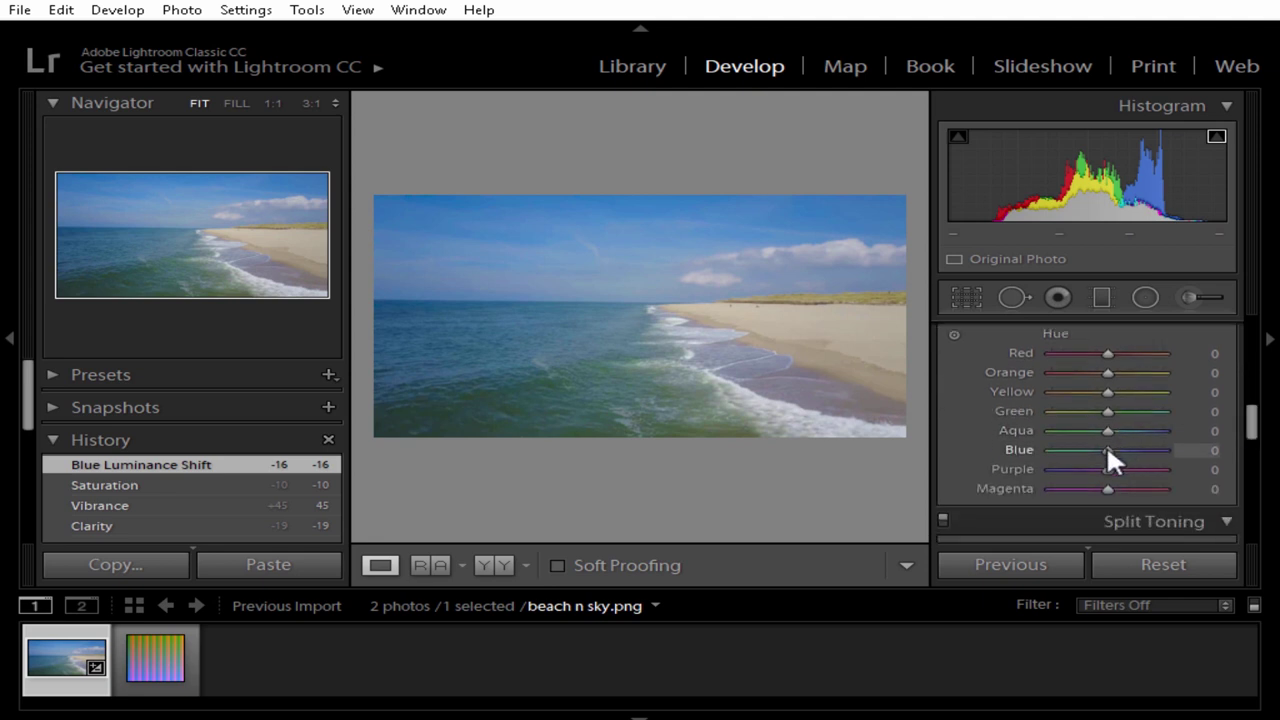
pyautogui.moveTo(1107, 450)
pyautogui.mouseDown()
pyautogui.moveTo(1138, 450)
pyautogui.moveTo(1096, 450)
pyautogui.mouseUp()
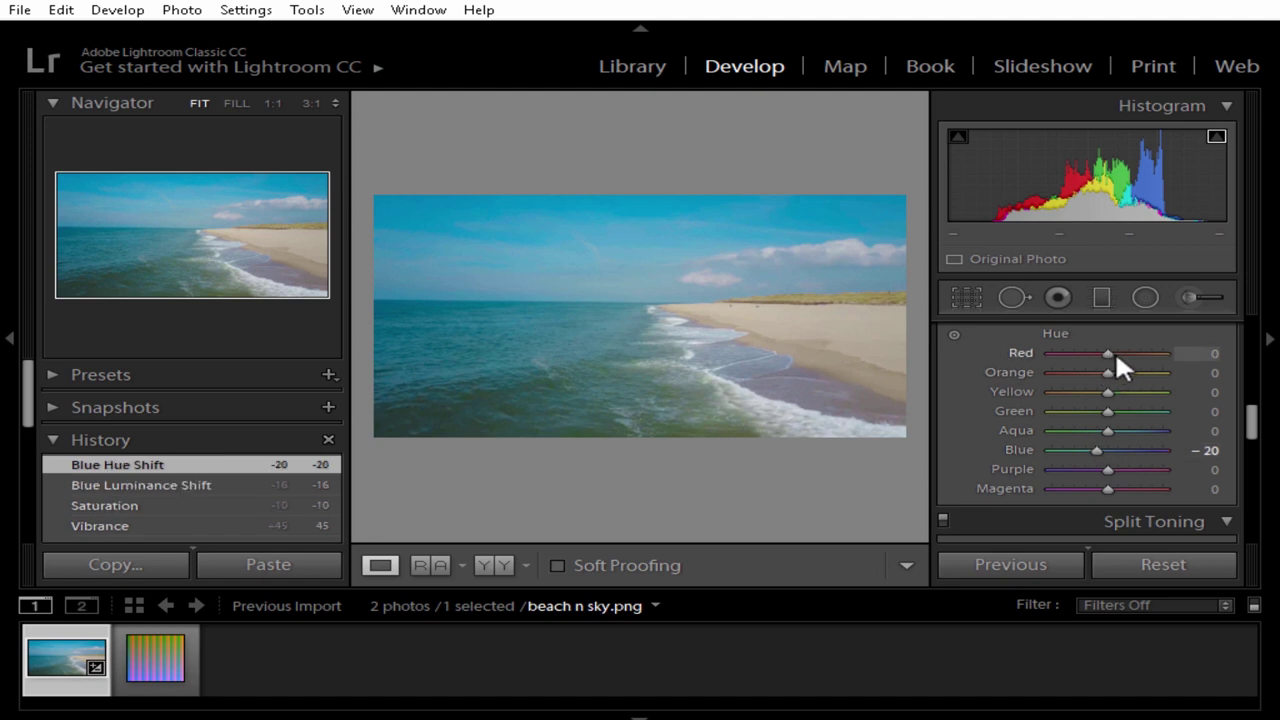
pyautogui.moveTo(1116, 356); pyautogui.dragTo(1116, 366)
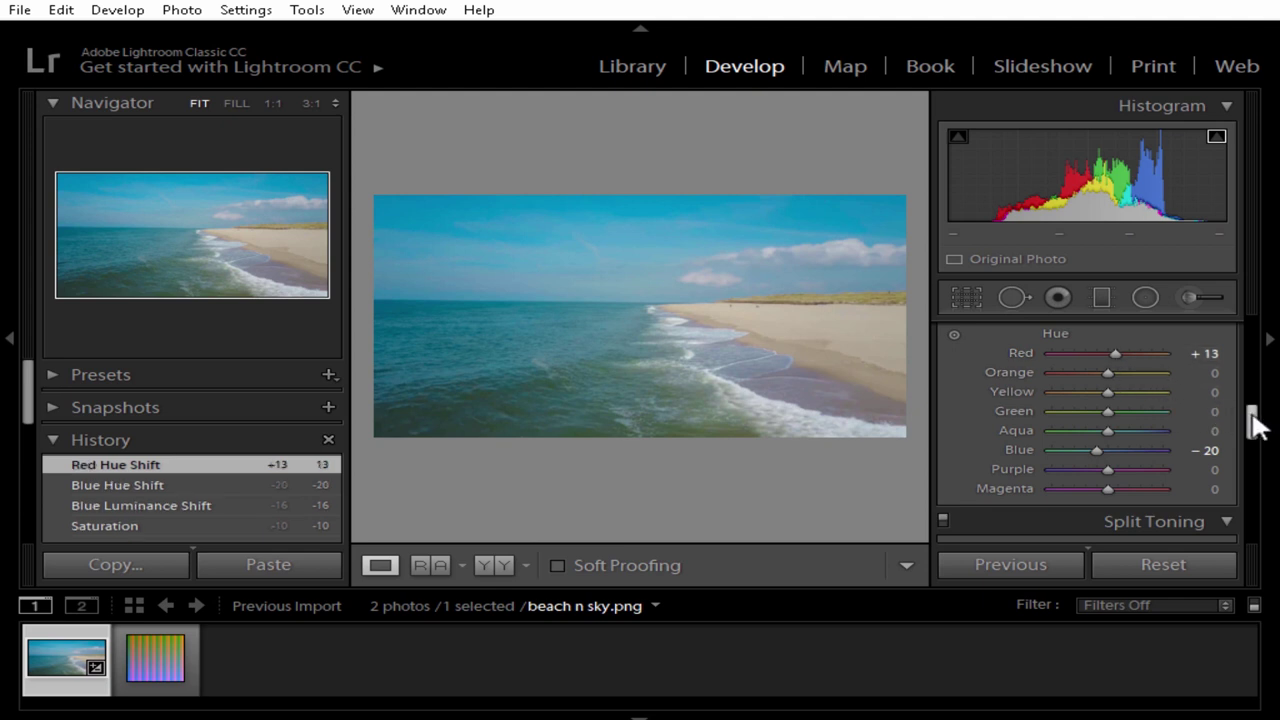
# - Set Blue saturation to -9 and Yellow saturation to +13
pyautogui.moveTo(1255, 425)
pyautogui.mouseDown()
pyautogui.moveTo(1252, 408)
pyautogui.moveTo(1252, 420)
pyautogui.mouseUp()
pyautogui.click(1068, 412)
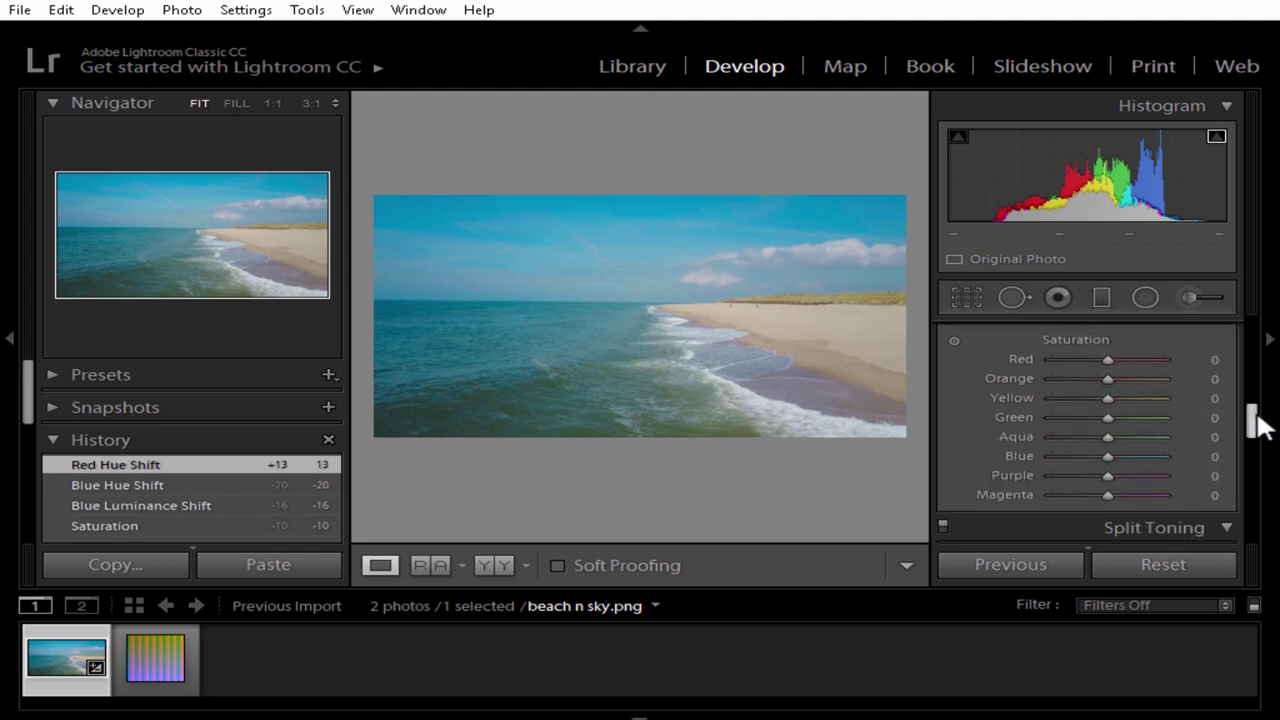
pyautogui.moveTo(1105, 443)
pyautogui.mouseDown()
pyautogui.moveTo(1152, 443)
pyautogui.moveTo(1102, 444)
pyautogui.mouseUp()
pyautogui.click(1106, 444)
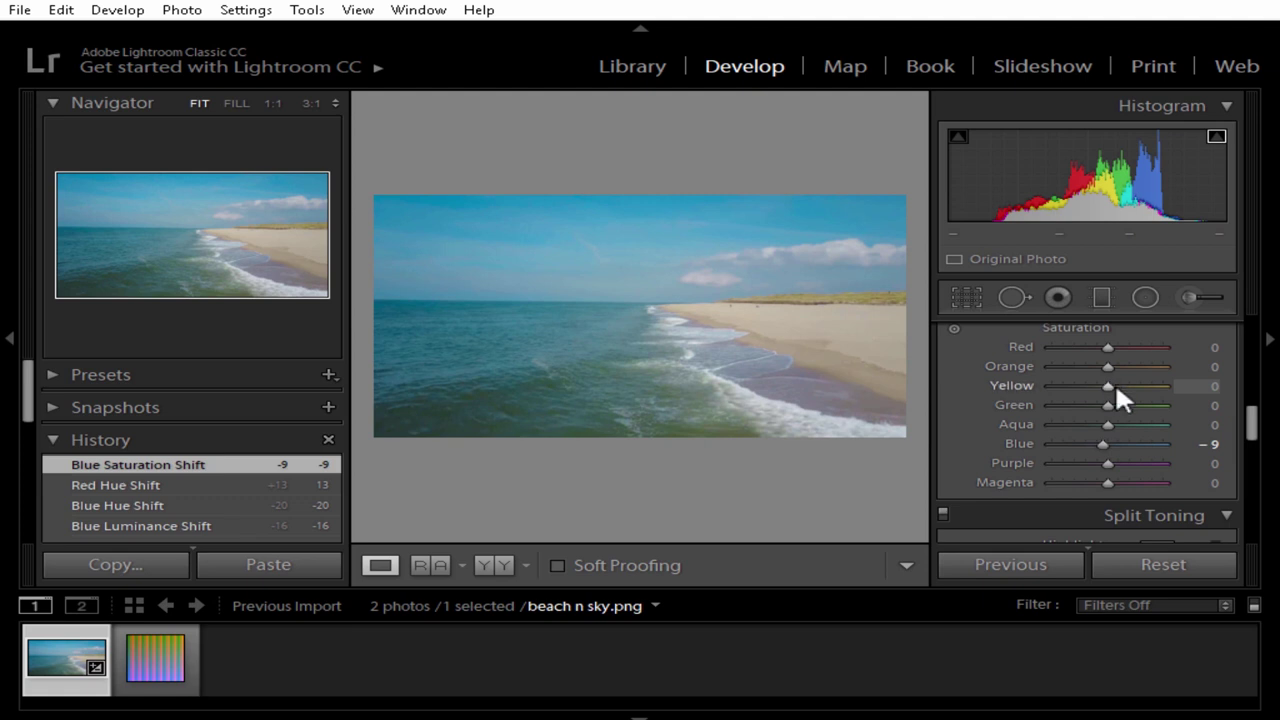
pyautogui.moveTo(1115, 386); pyautogui.dragTo(1114, 385)
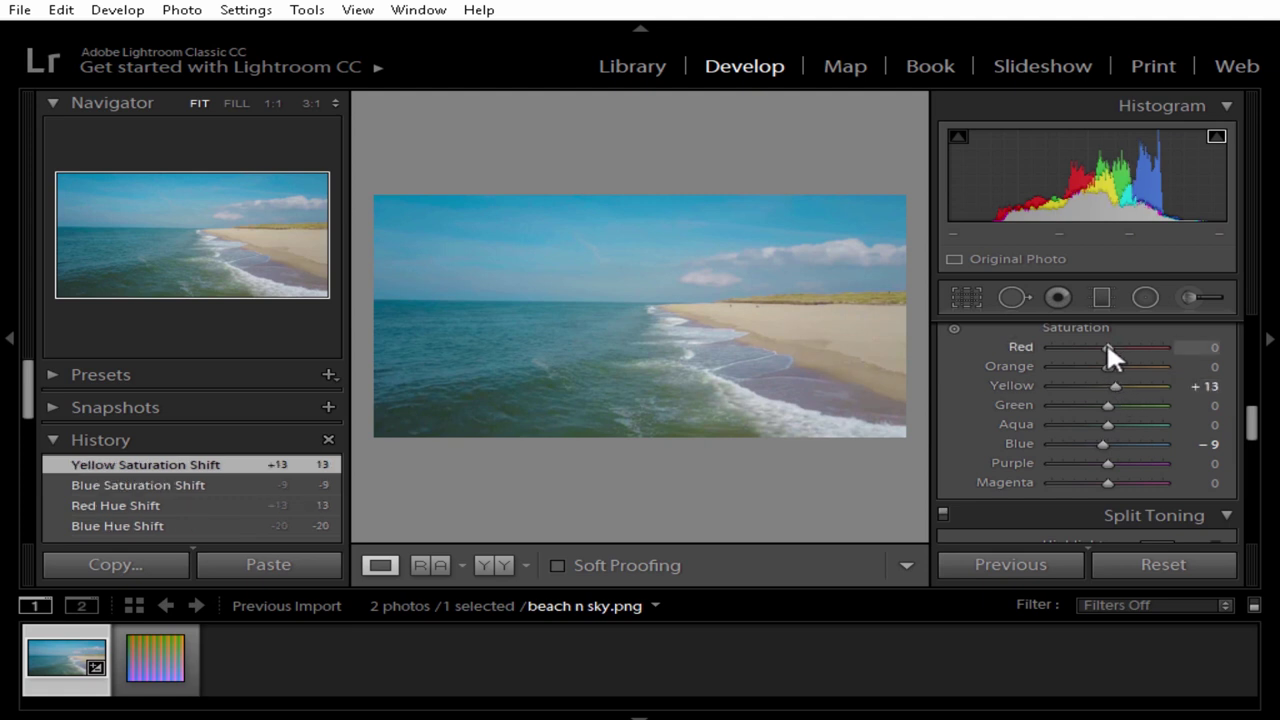
pyautogui.moveTo(1106, 341); pyautogui.dragTo(1110, 342)
# - Raise Orange luminance to +2
pyautogui.scroll(1, 1249, 414)
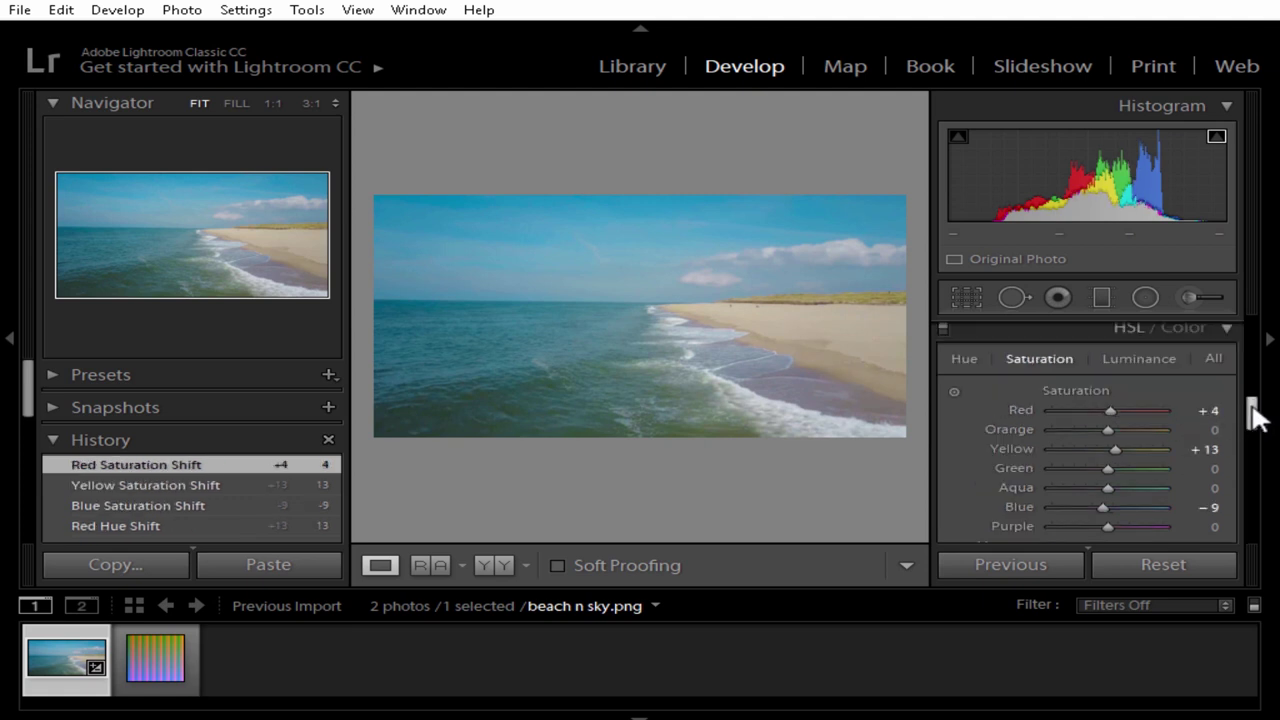
pyautogui.scroll(2, 1160, 428)
pyautogui.moveTo(1251, 405); pyautogui.dragTo(1250, 430)
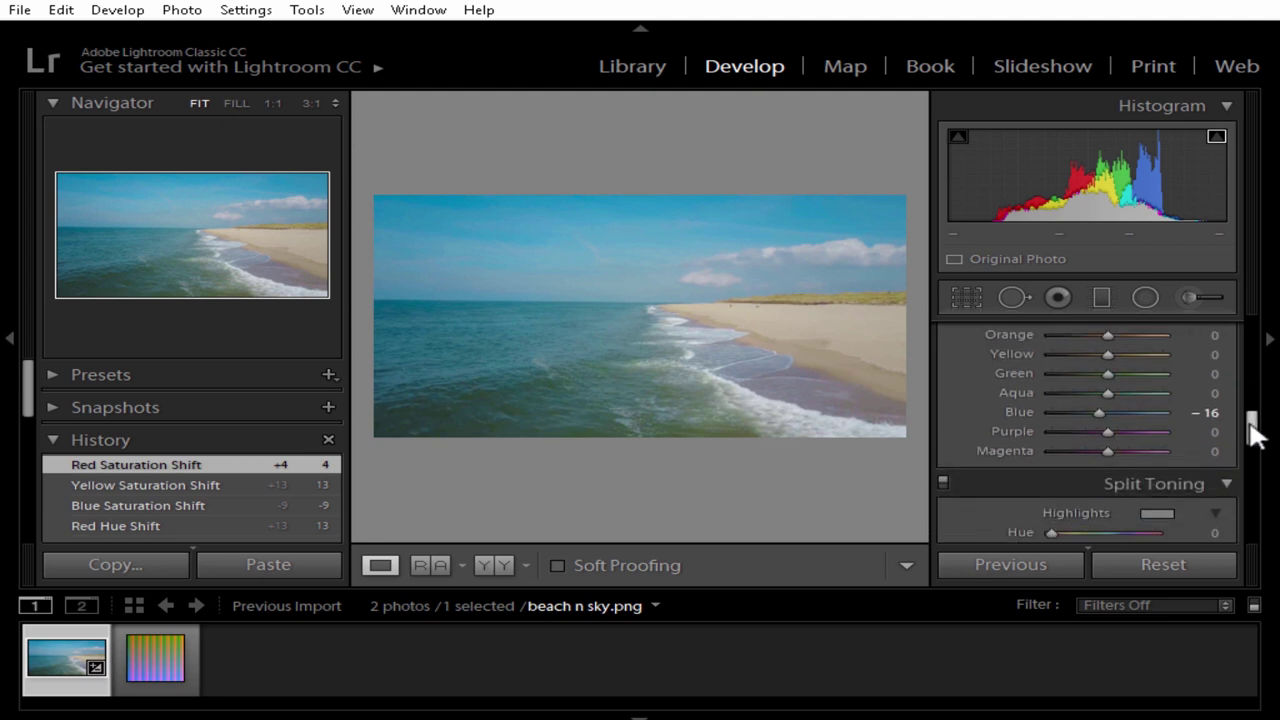
pyautogui.moveTo(1115, 336); pyautogui.dragTo(1117, 336)
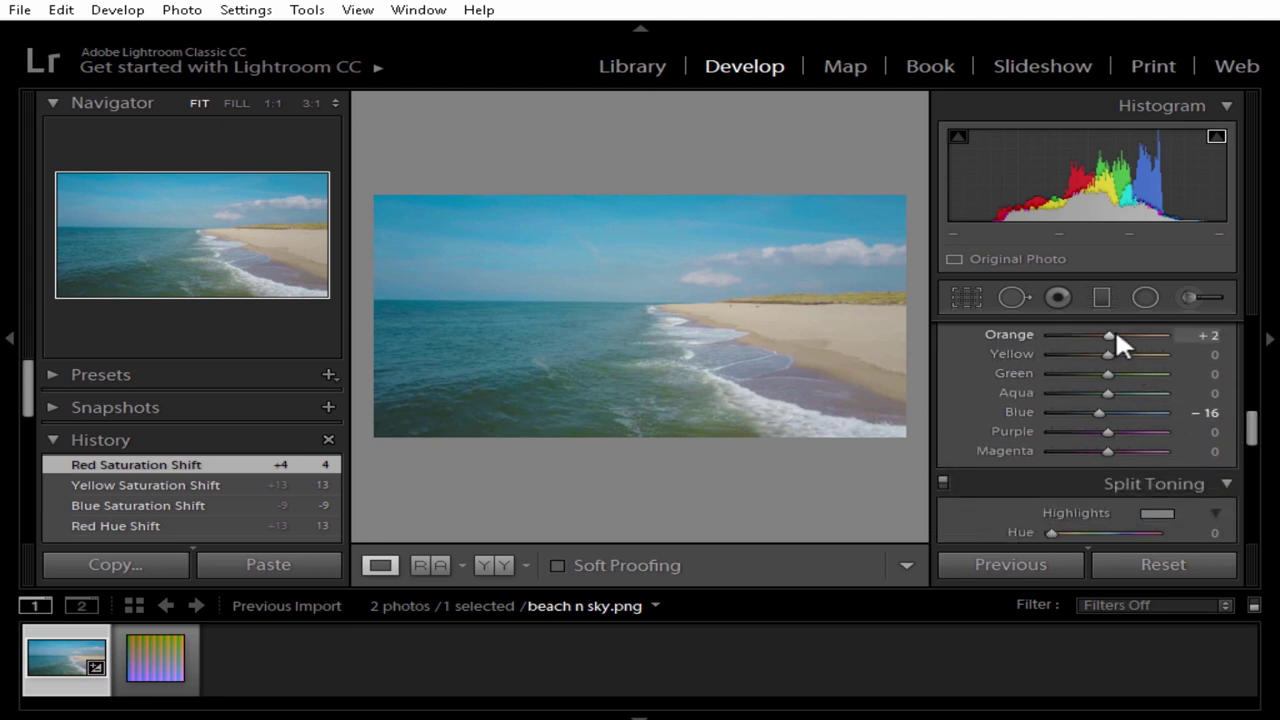
pyautogui.moveTo(1245, 416); pyautogui.dragTo(1239, 445)
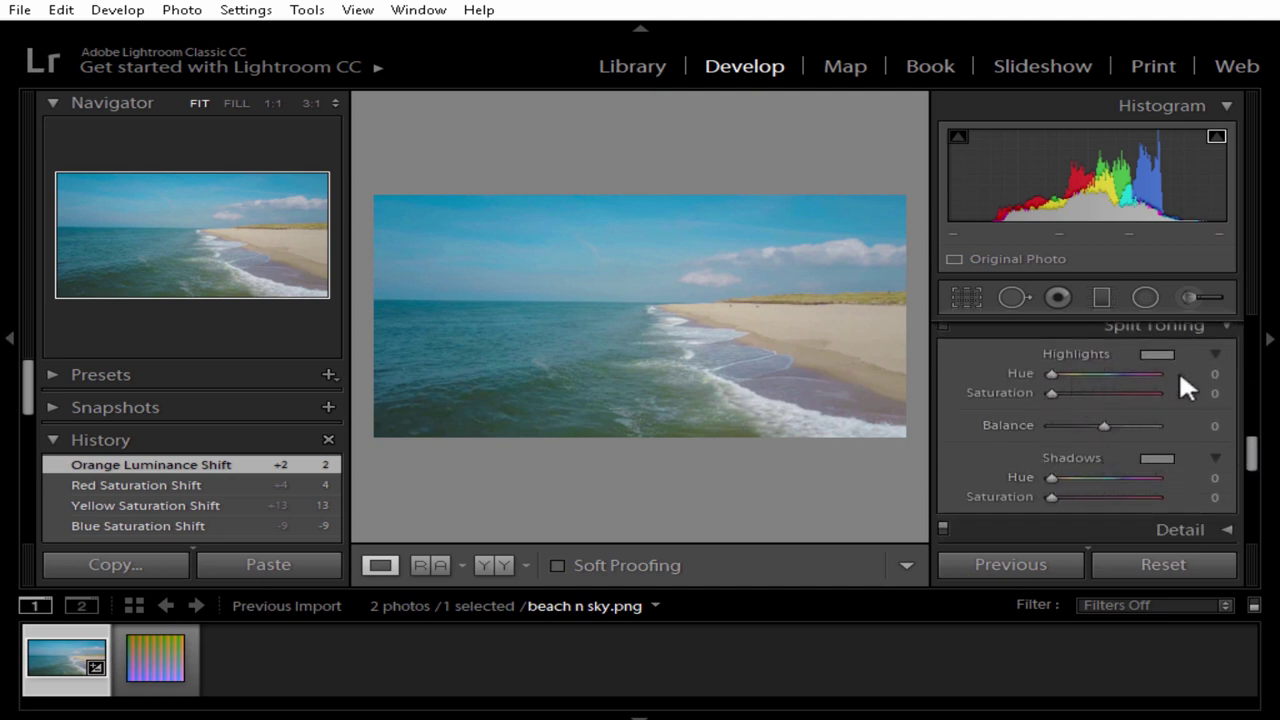
# - Set split-toning highlights hue to 360, and push Red Primary Hue to +100, Blue to -100
pyautogui.moveTo(1025, 376); pyautogui.dragTo(1058, 375)
pyautogui.moveTo(1252, 447); pyautogui.dragTo(1257, 523)
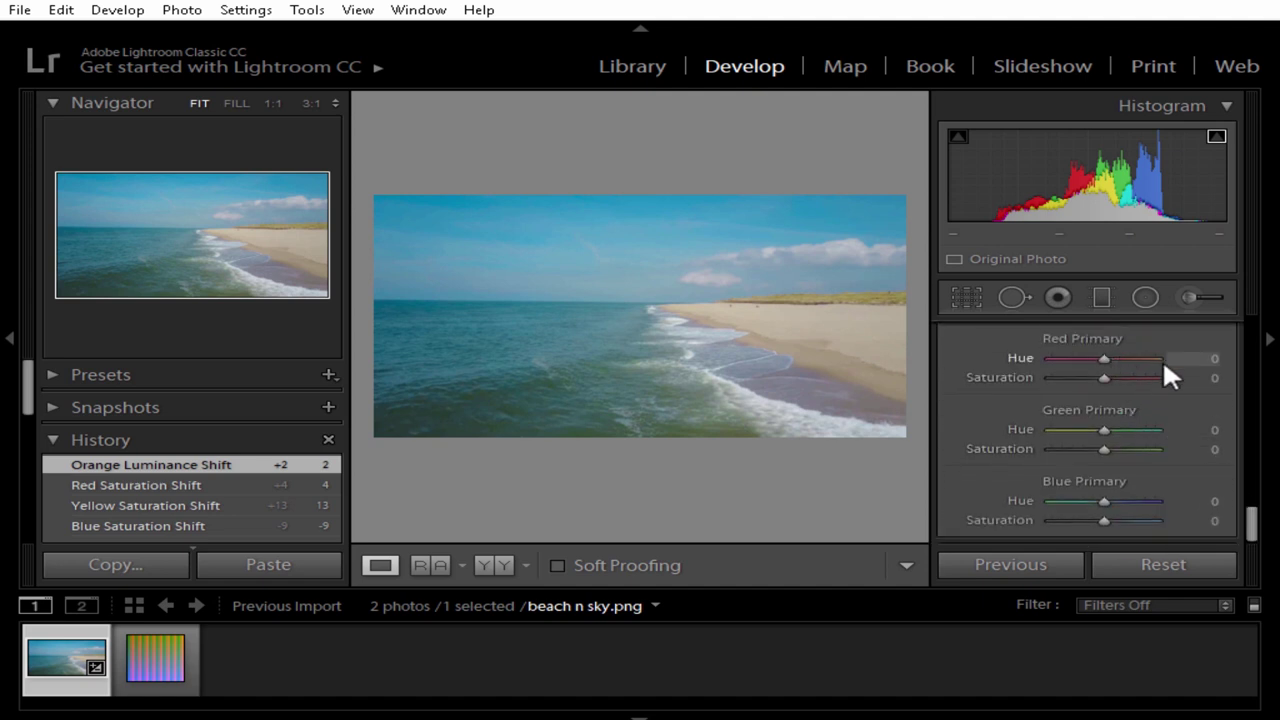
pyautogui.click(1164, 360)
pyautogui.moveTo(1104, 501); pyautogui.dragTo(1020, 510)
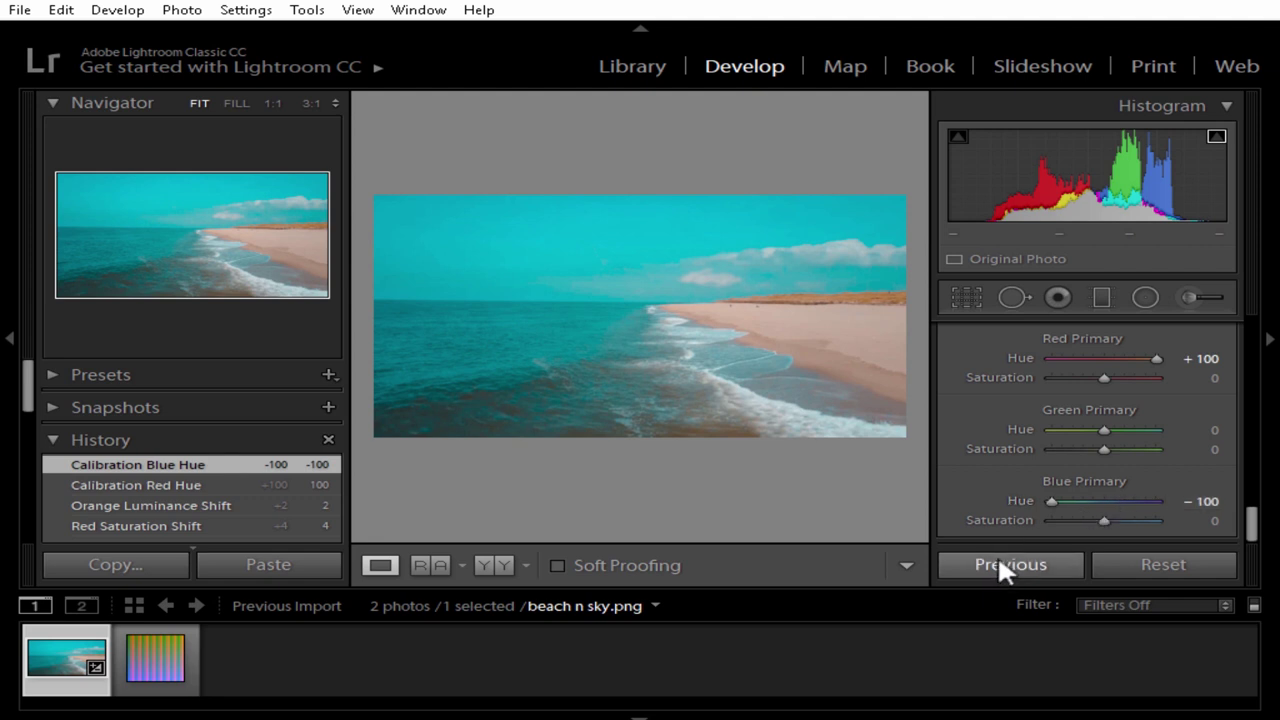
# - Enter Red Primary Hue +50 and Blue -50, then fine-tune them to +29 and -36
pyautogui.click(1197, 360)
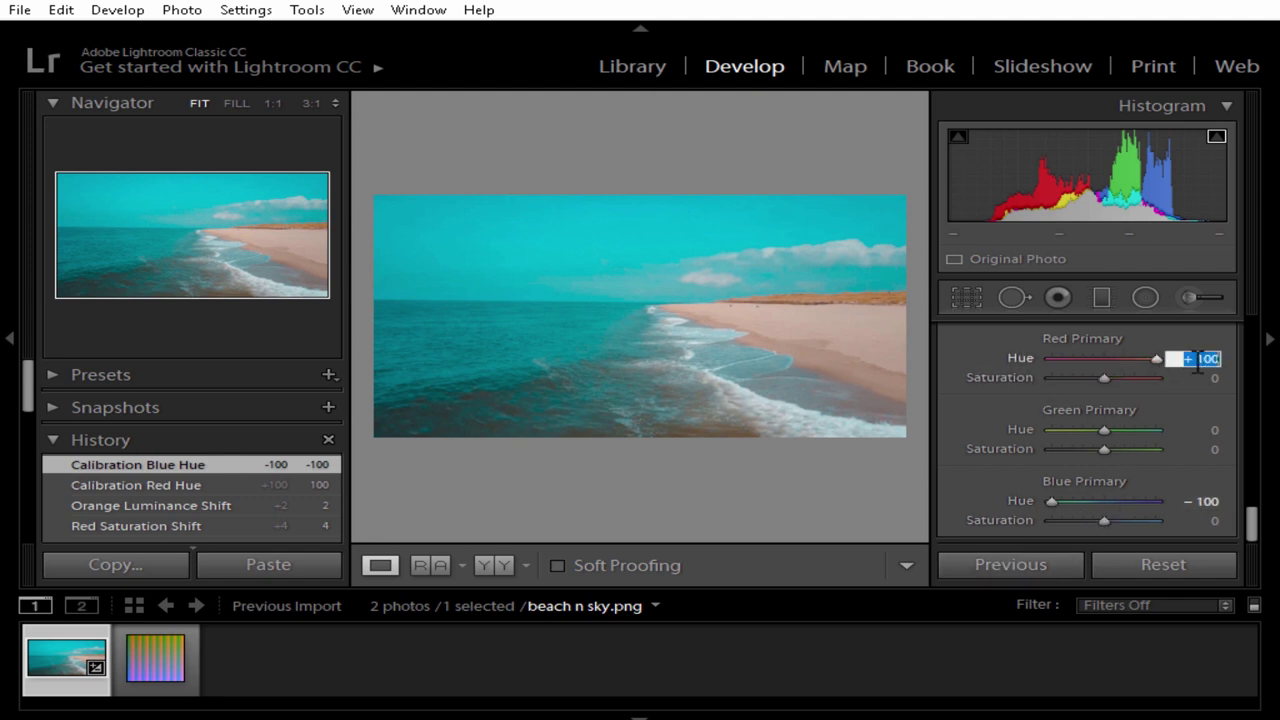
pyautogui.write('50')
pyautogui.press('Return')
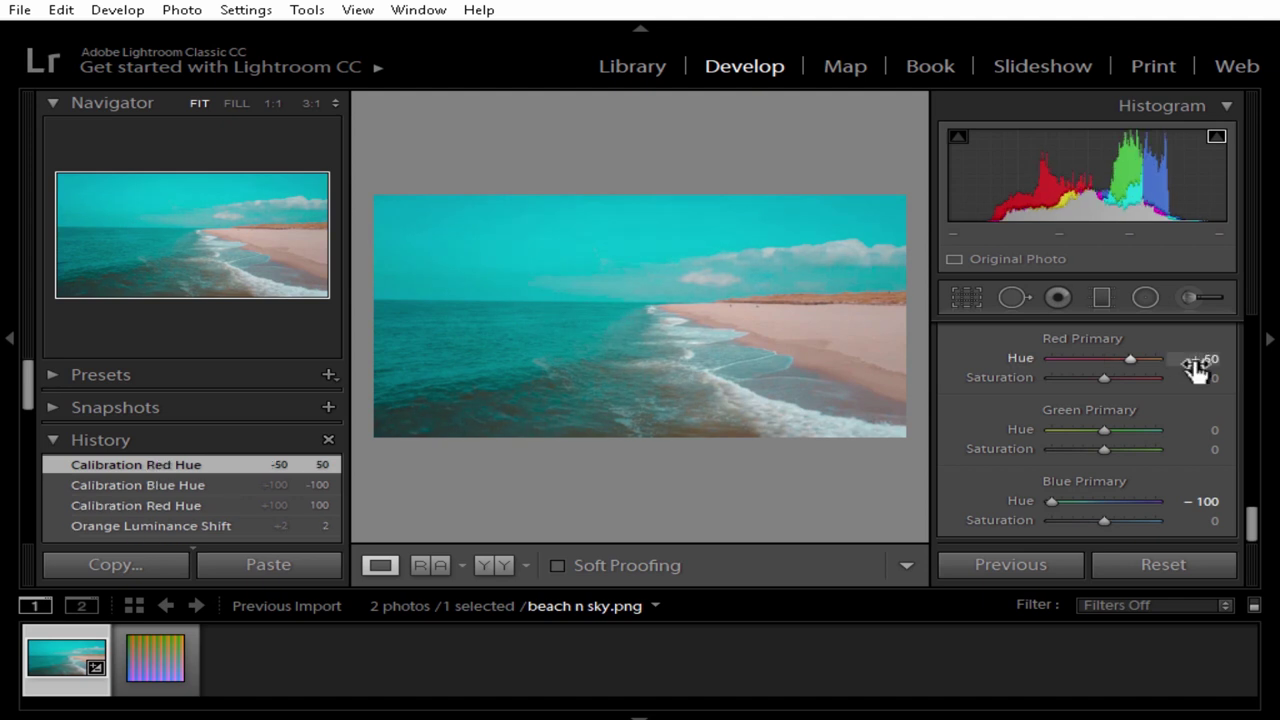
pyautogui.click(1214, 504)
pyautogui.click(1207, 503)
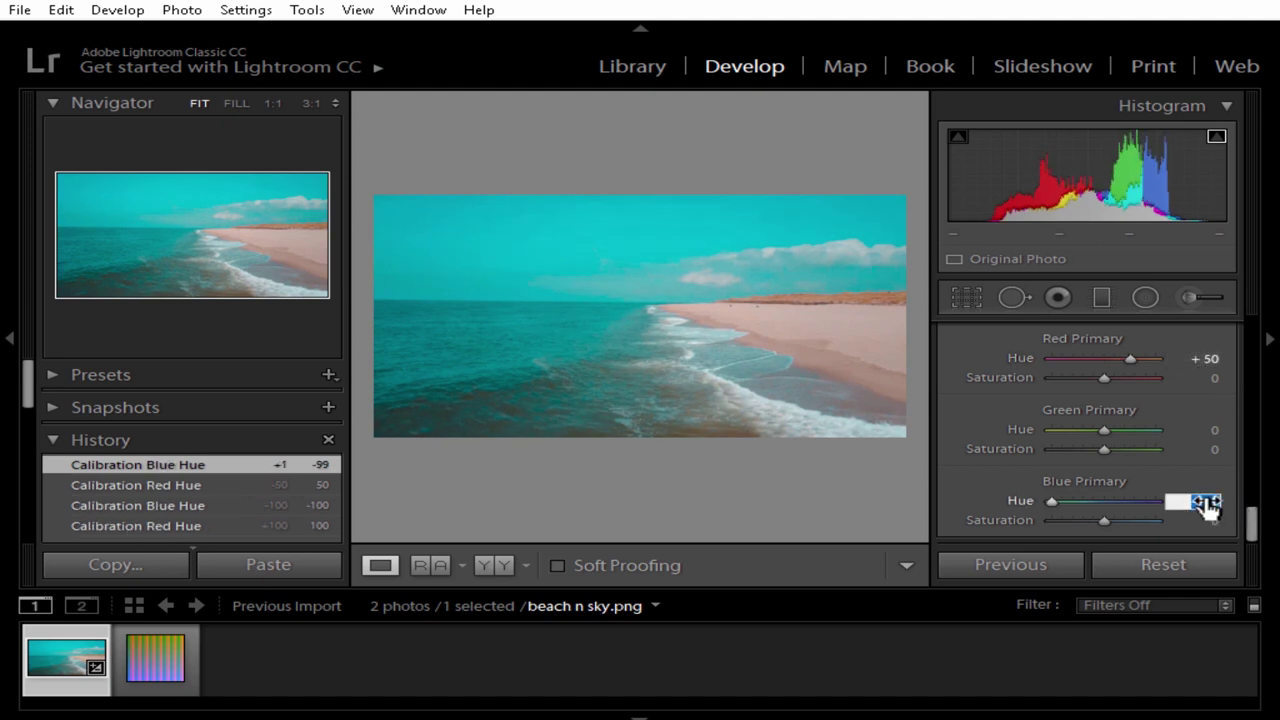
pyautogui.write('-50')
pyautogui.press('Return')
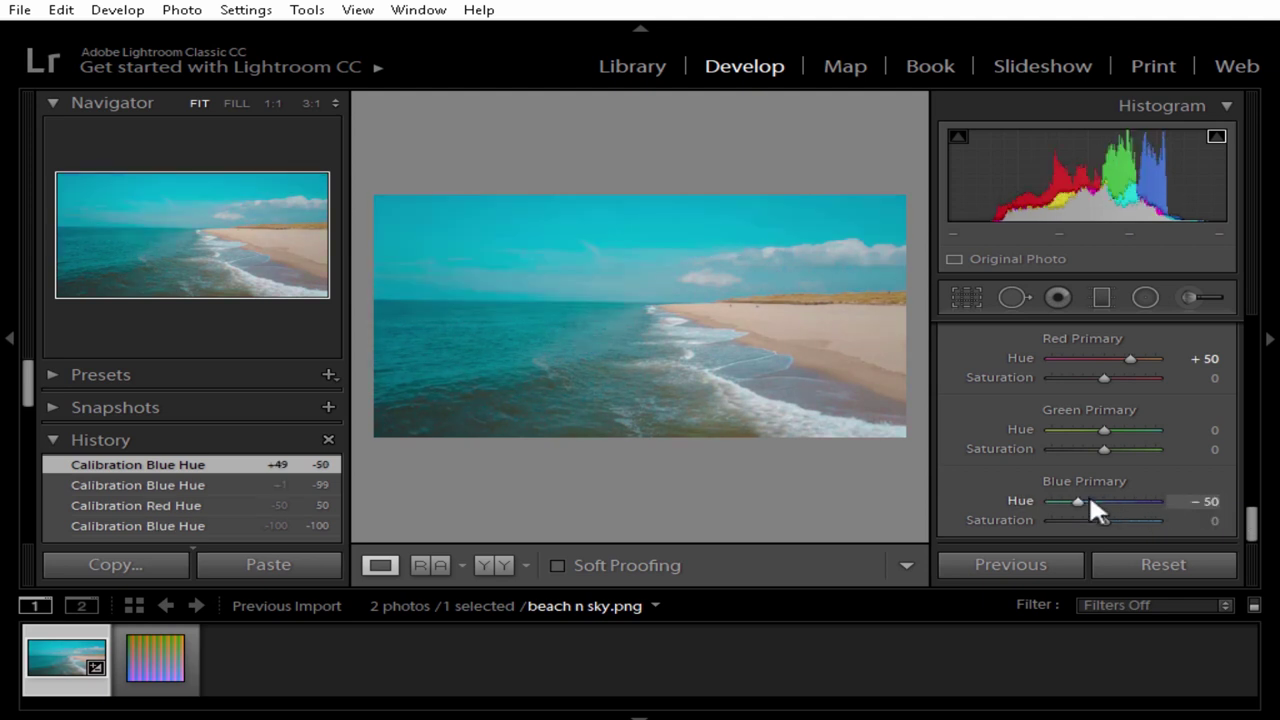
pyautogui.moveTo(1079, 500); pyautogui.dragTo(1086, 500)
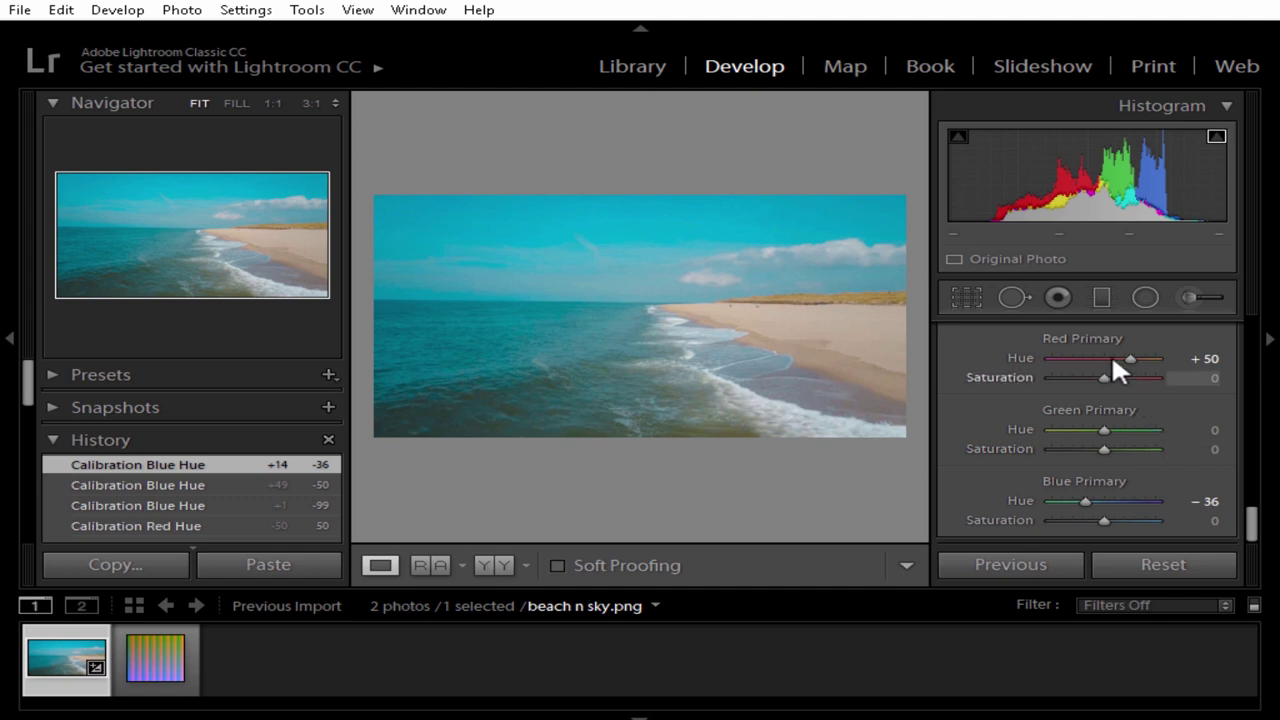
pyautogui.moveTo(1131, 358); pyautogui.dragTo(1119, 358)
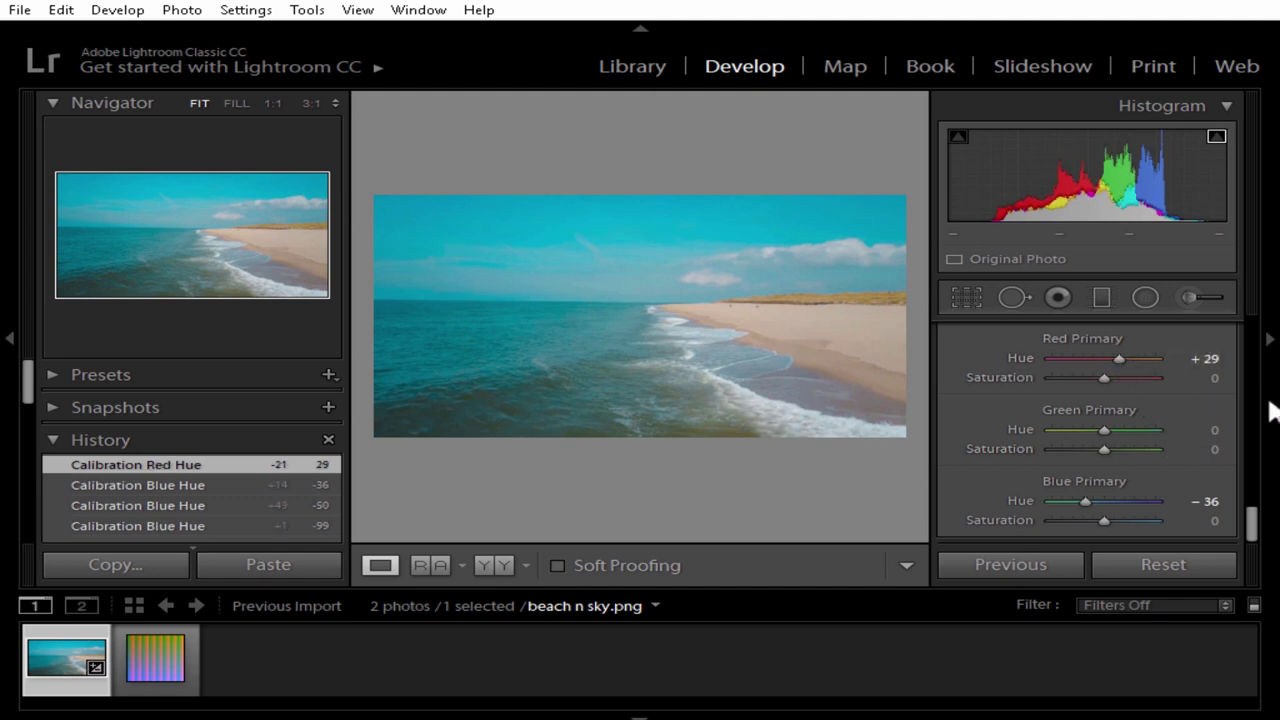
pyautogui.moveTo(1255, 528); pyautogui.dragTo(1255, 480)
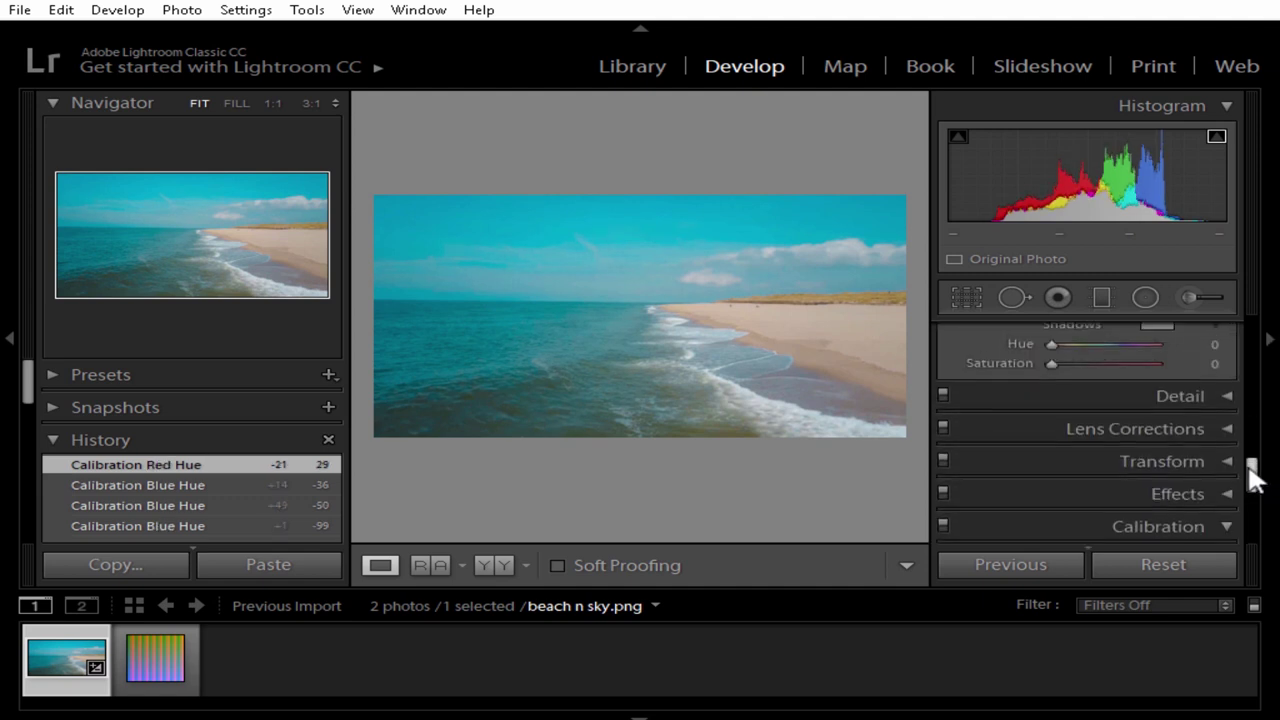
pyautogui.press('\\')
pyautogui.press('\\')
pyautogui.press('\\')
pyautogui.press('\\')
pyautogui.moveTo(1251, 480); pyautogui.dragTo(1245, 333)
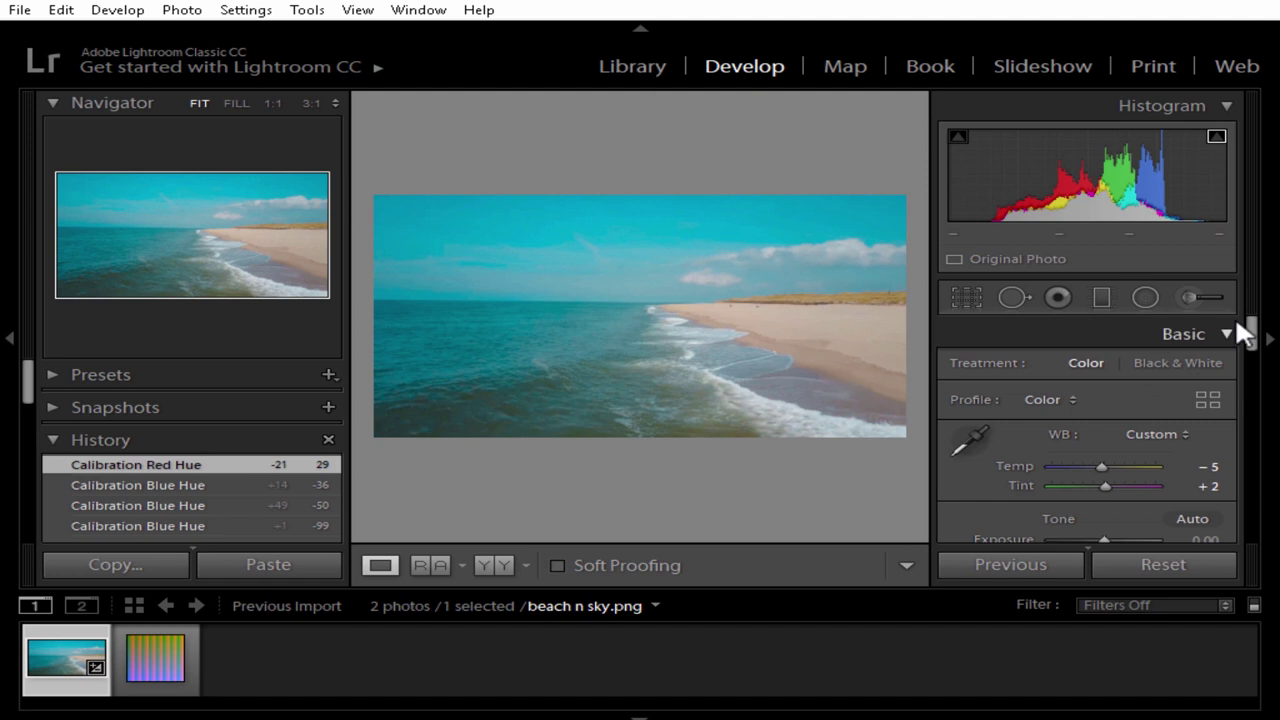
pyautogui.scroll(-1, 1236, 322)
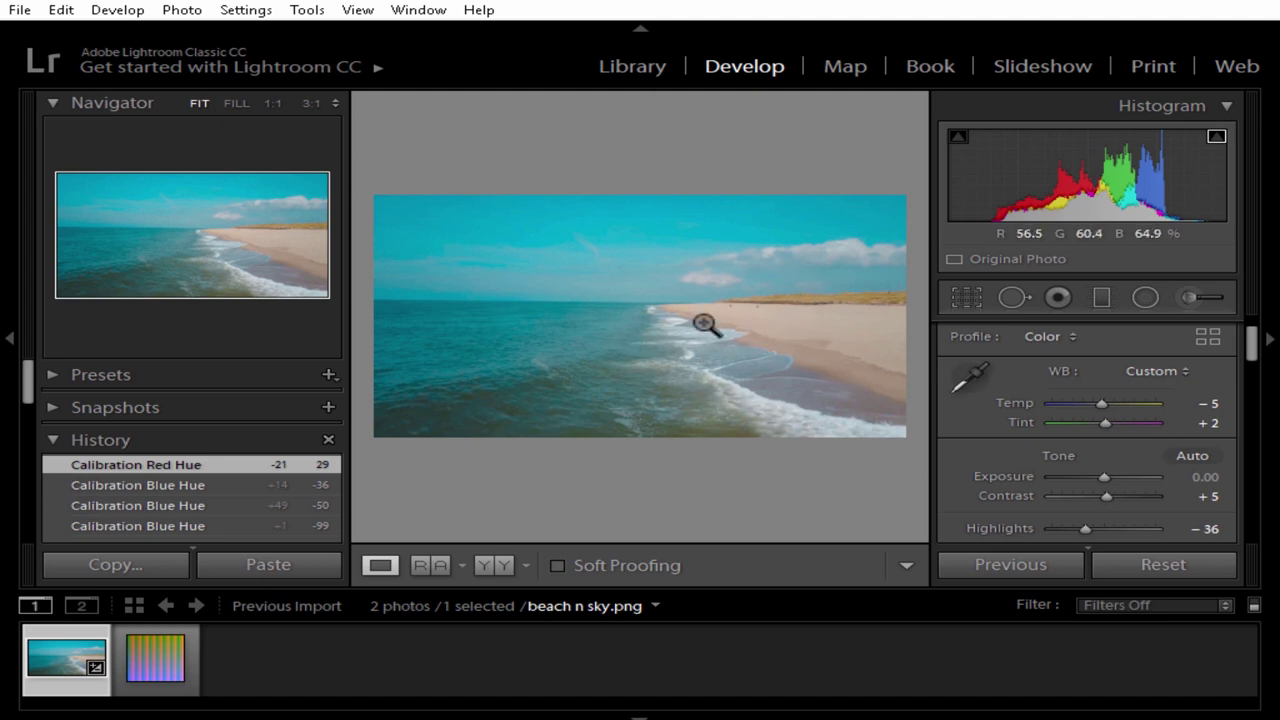
pyautogui.click(128, 655)
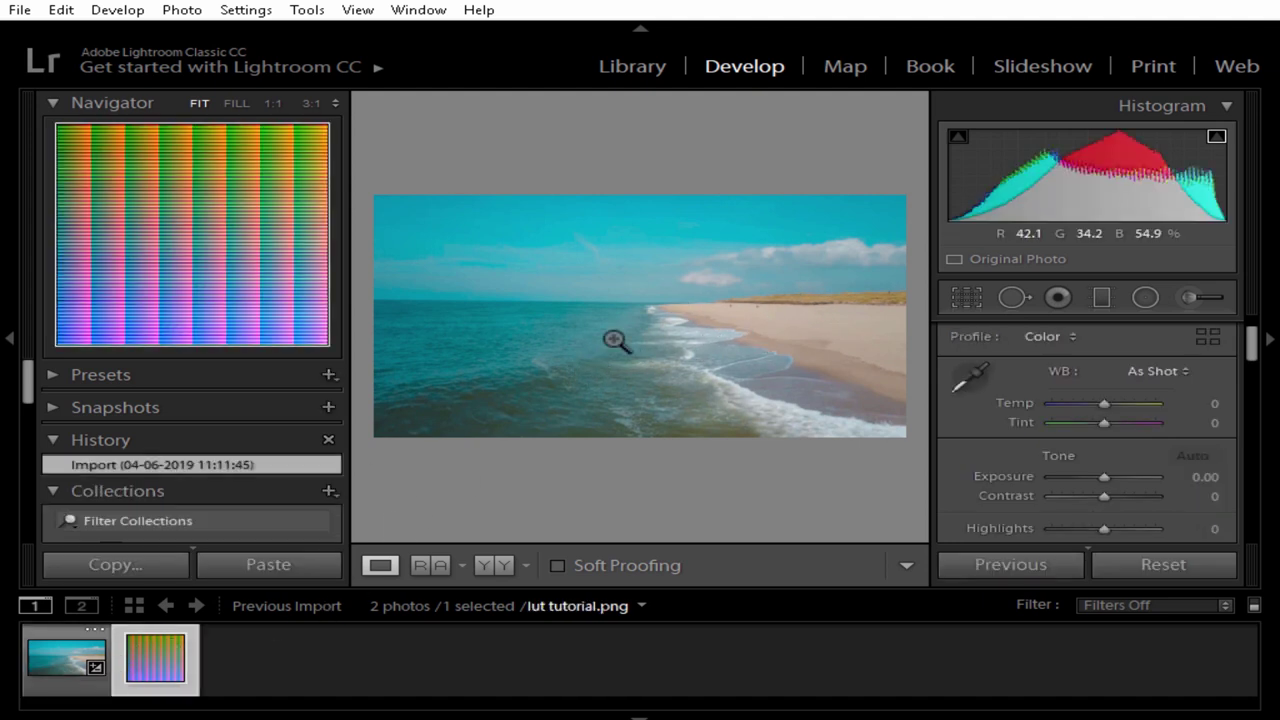
pyautogui.click(80, 654)
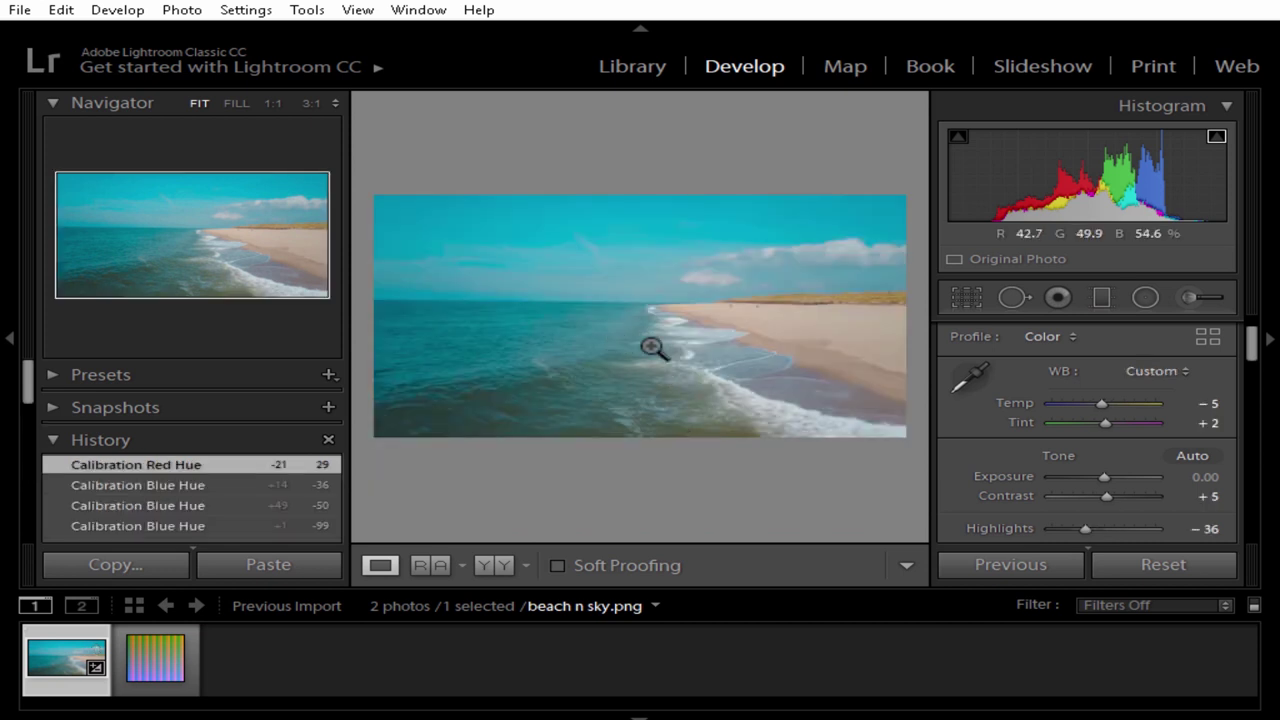
# - Copy the beach photo's develop settings and paste them onto the lut tutorial image
pyautogui.rightClick(594, 280)
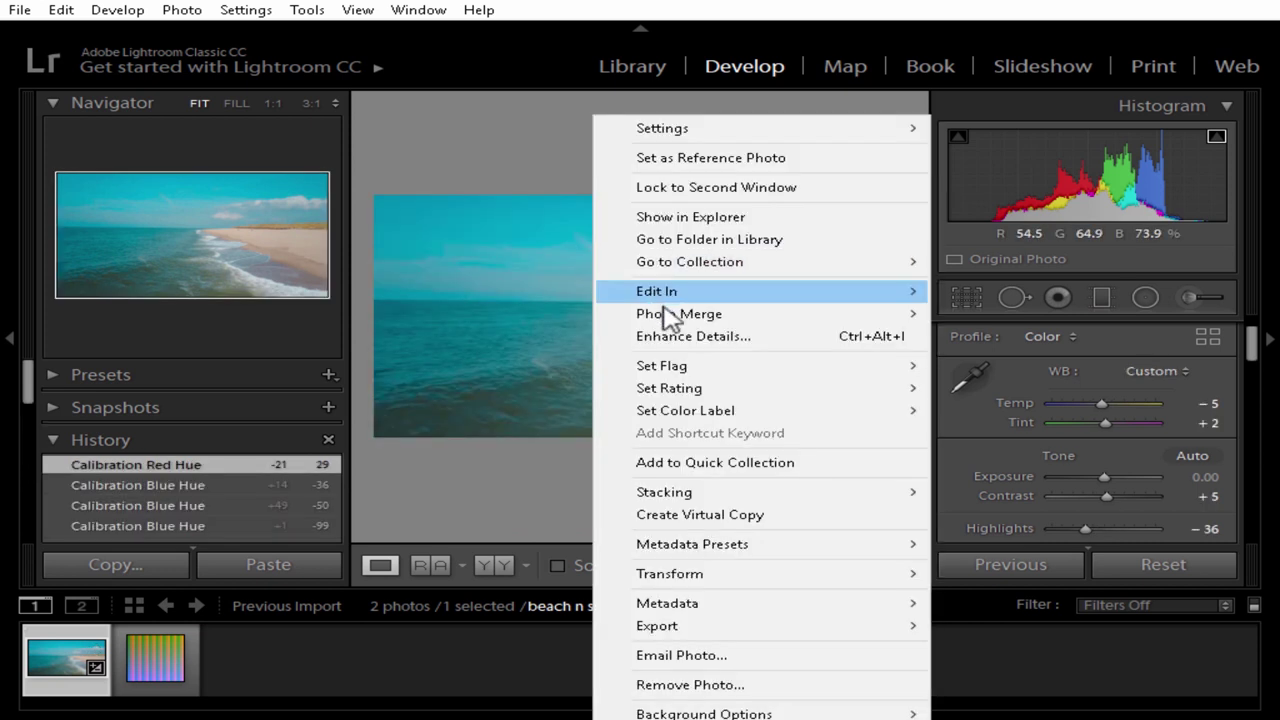
pyautogui.moveTo(760, 128)
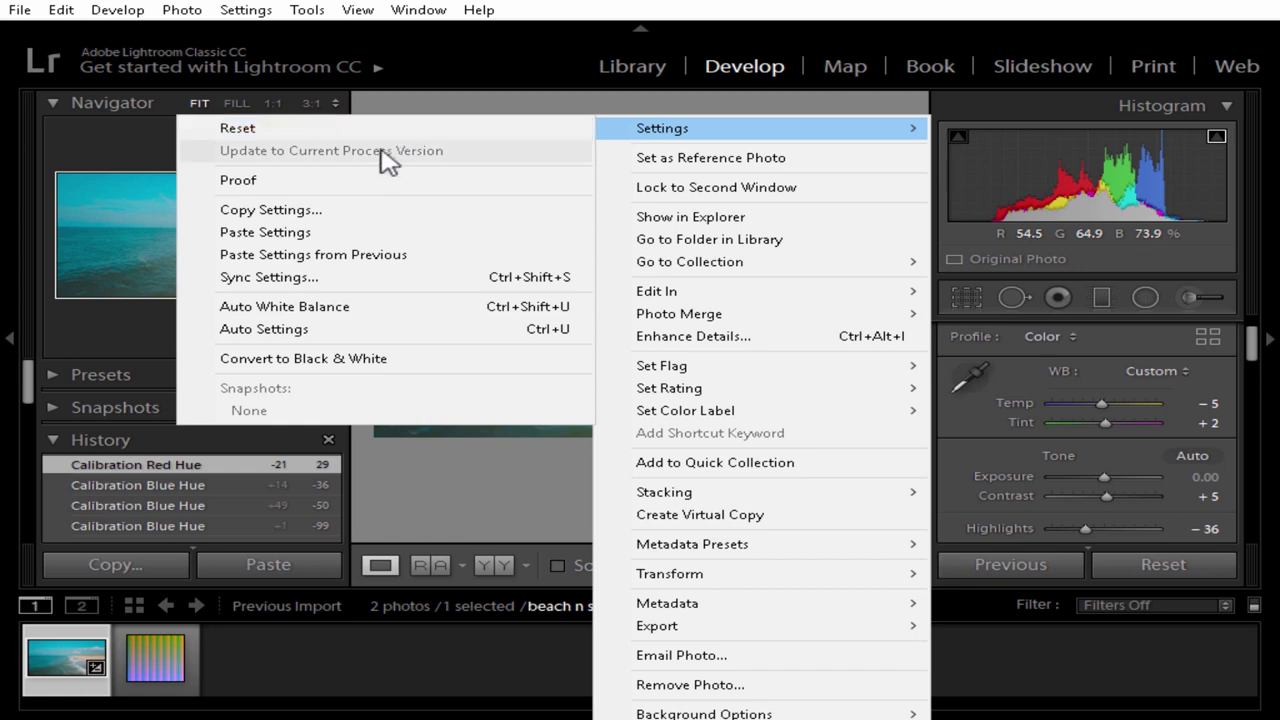
pyautogui.click(305, 230)
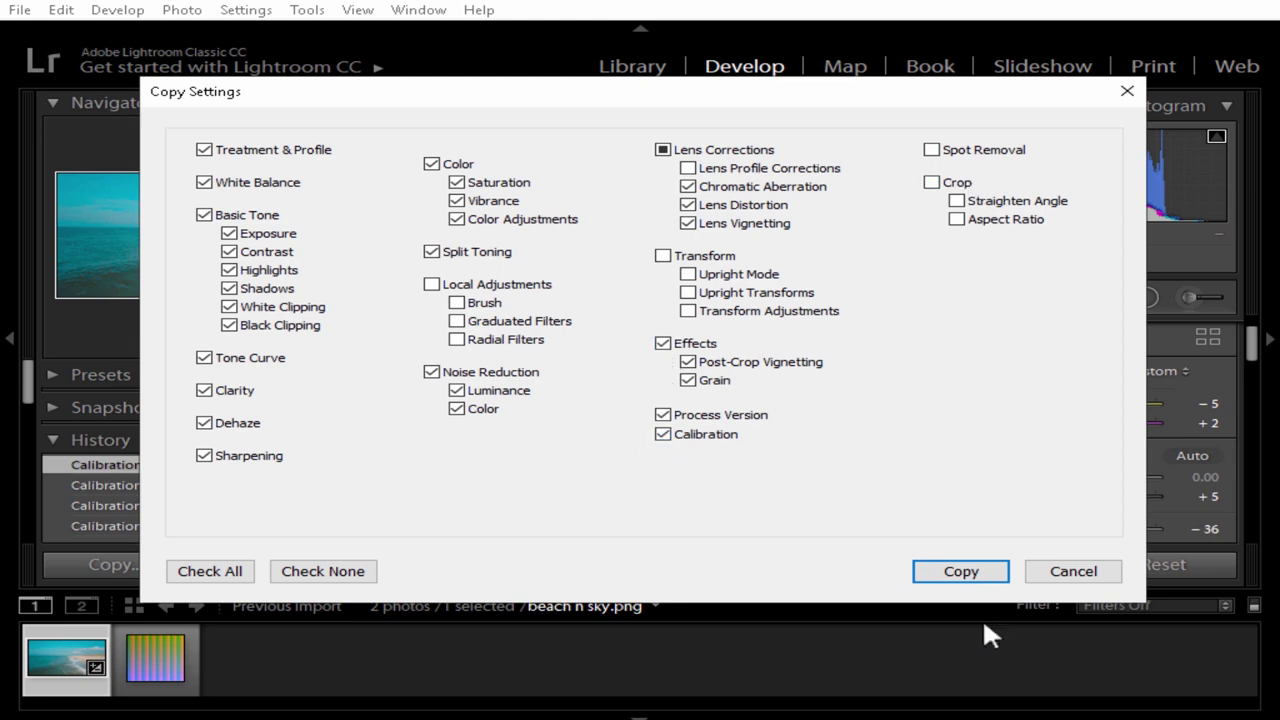
pyautogui.click(978, 572)
pyautogui.click(150, 665)
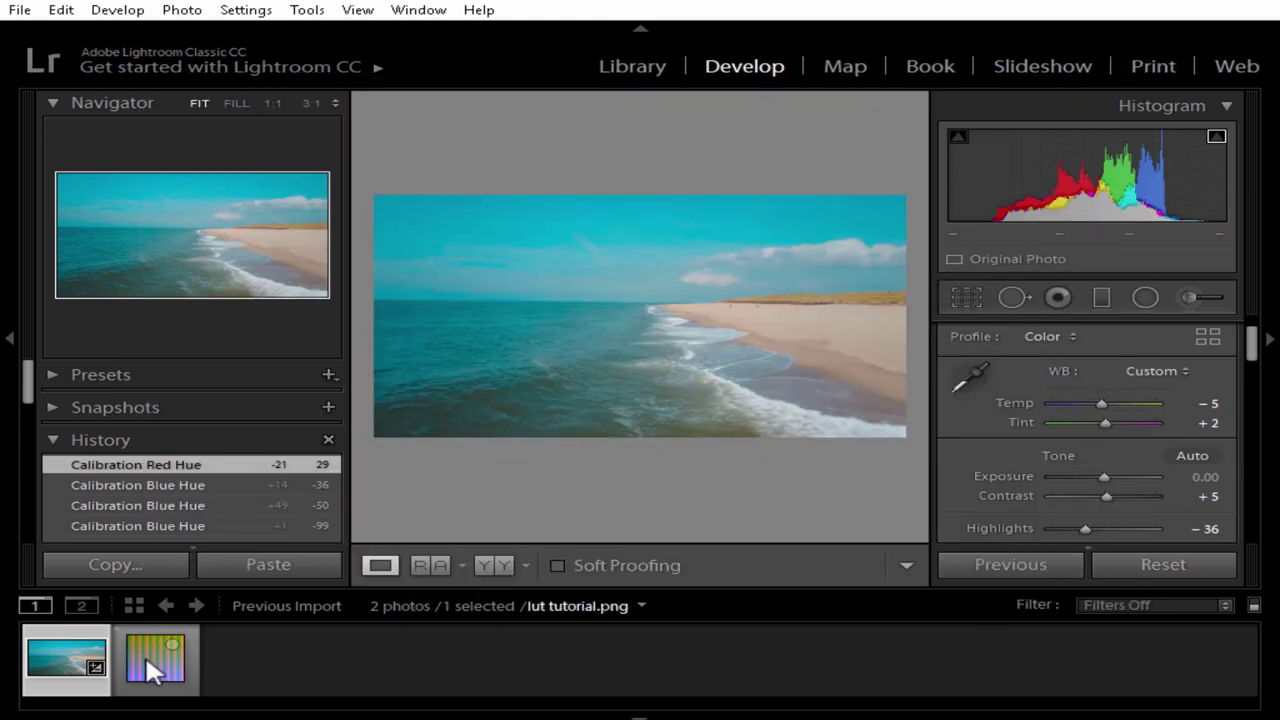
pyautogui.rightClick(590, 196)
pyautogui.moveTo(700, 128)
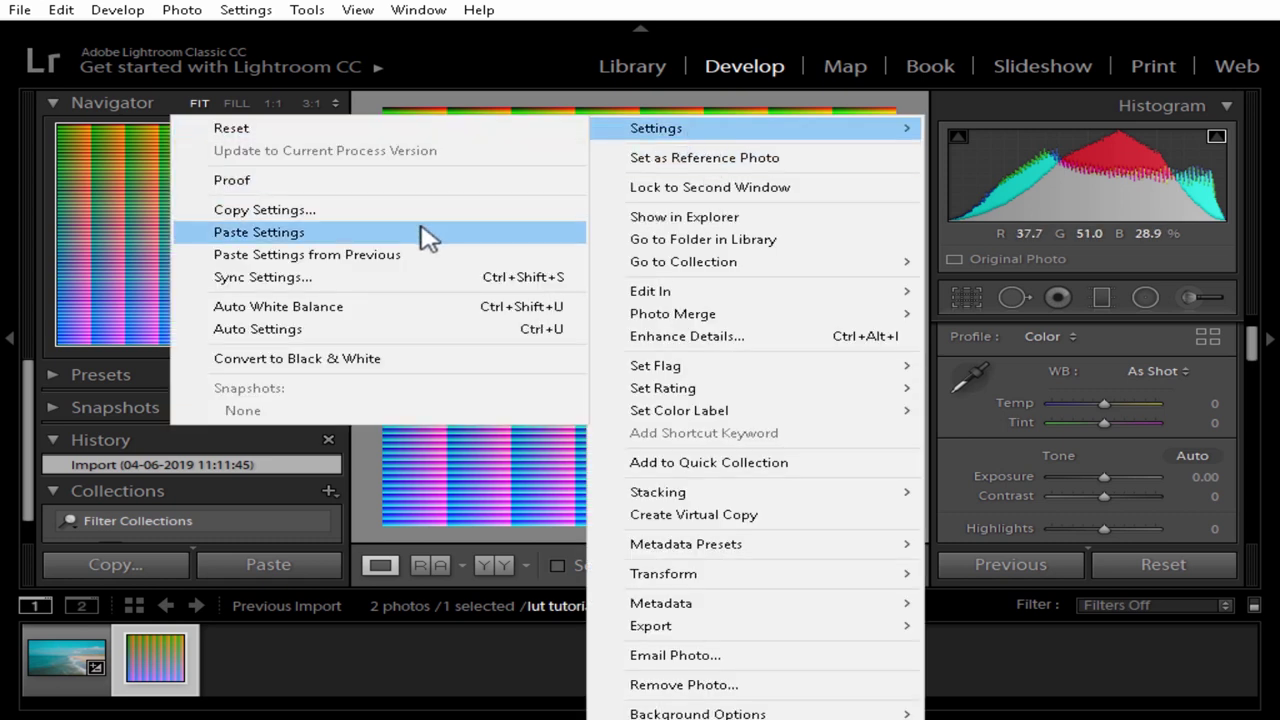
pyautogui.click(426, 235)
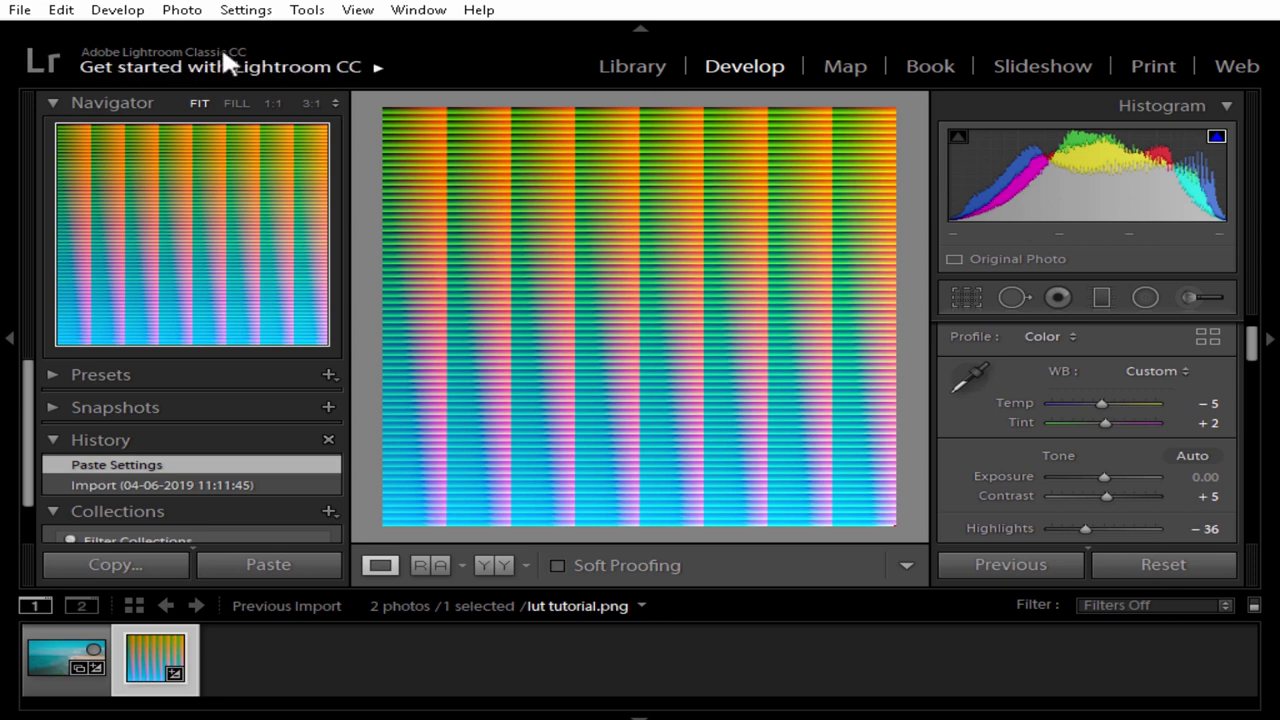
pyautogui.click(20, 10)
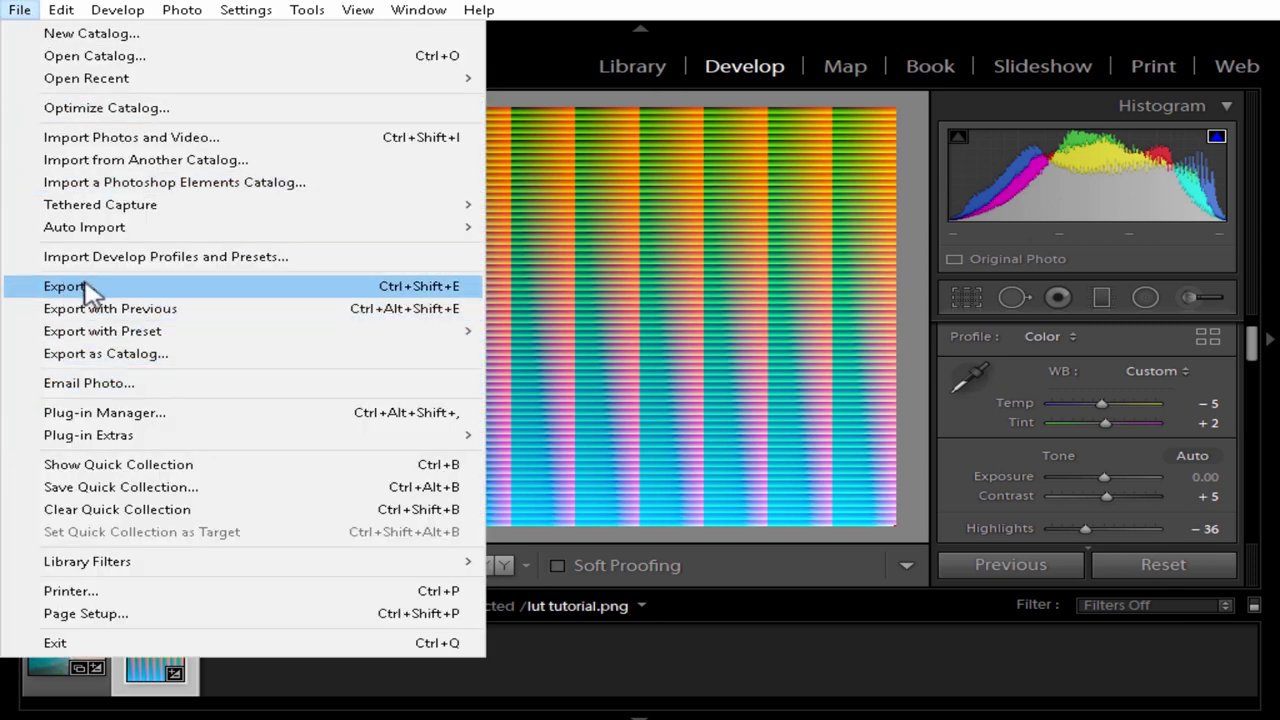
# - Export the graded lut tutorial image to the Desktop, then minimize Lightroom
pyautogui.click(65, 286)
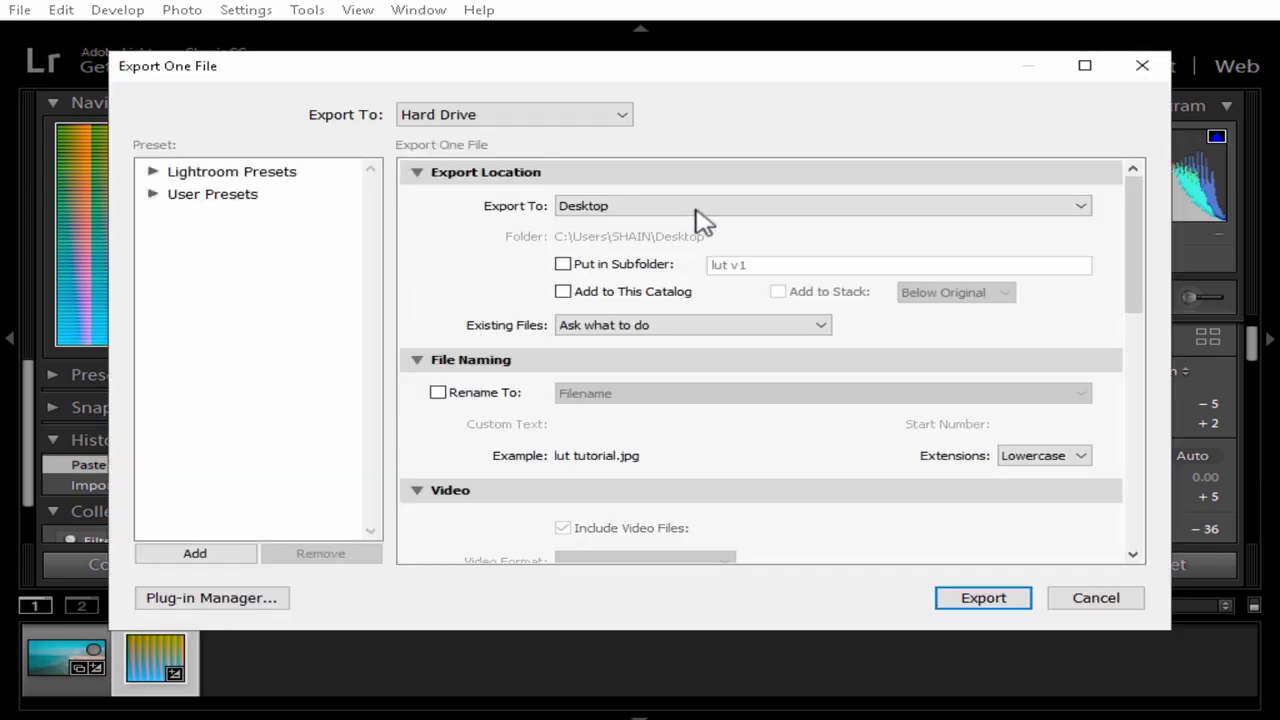
pyautogui.click(700, 215)
pyautogui.click(600, 300)
pyautogui.click(980, 598)
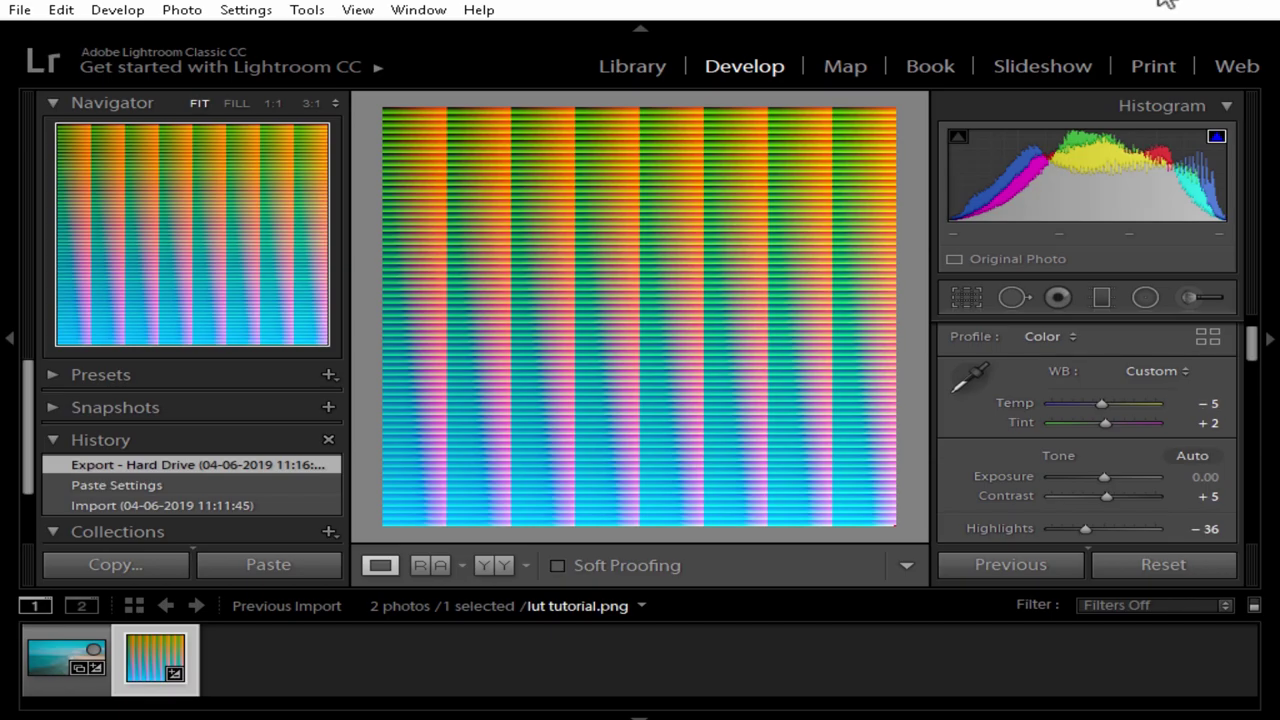
pyautogui.click(1162, 4)
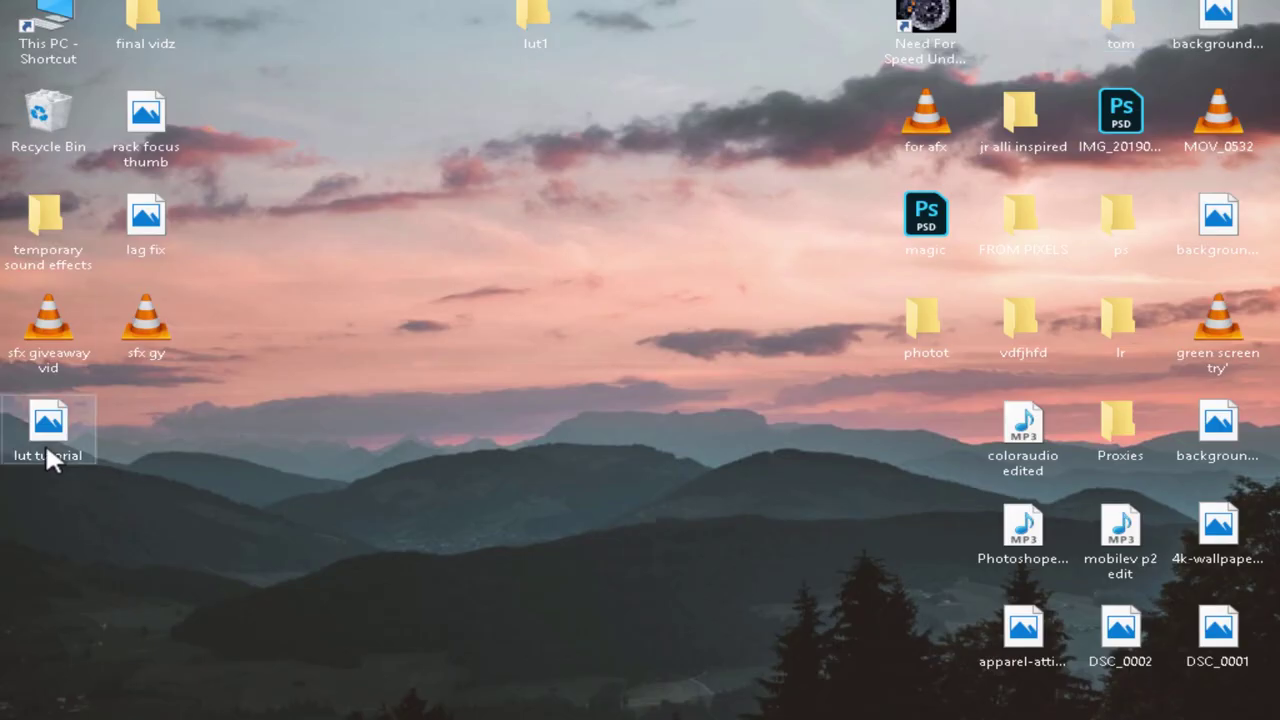
# - Load the exported lut tutorial HALD image into IWLTBAP LUT Generator for .cube conversion
pyautogui.doubleClick(70, 435)
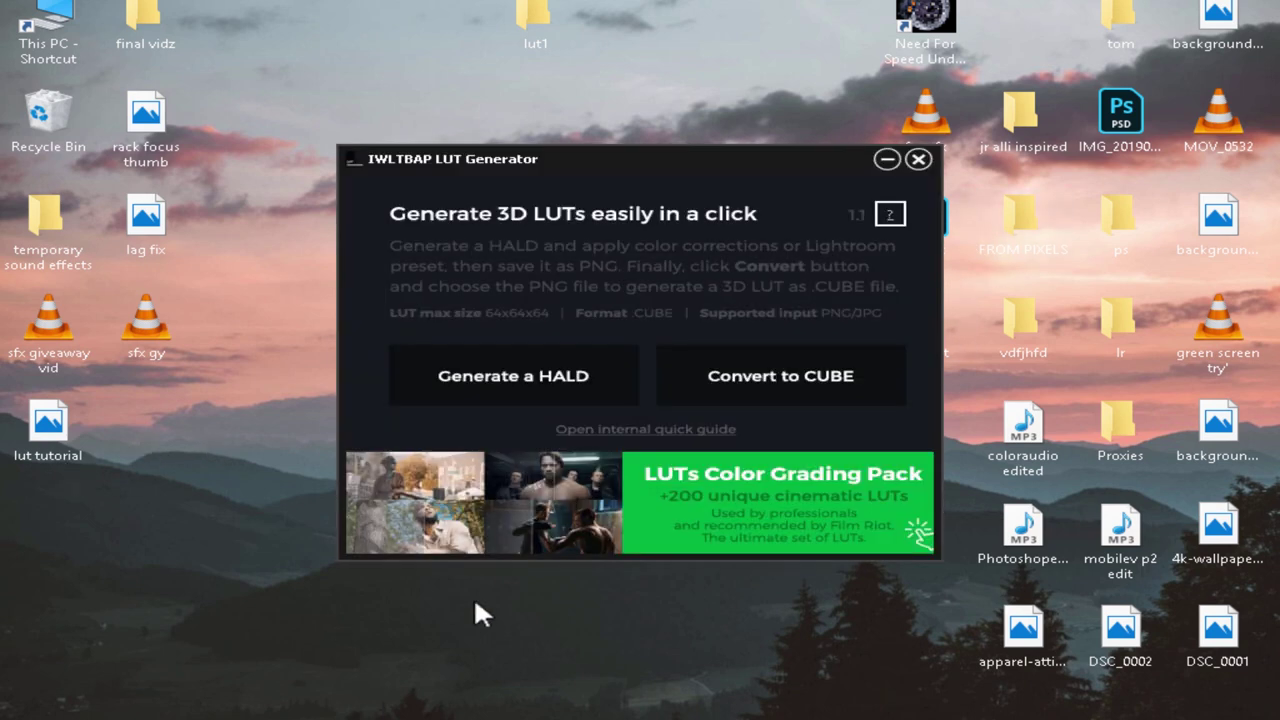
pyautogui.click(789, 385)
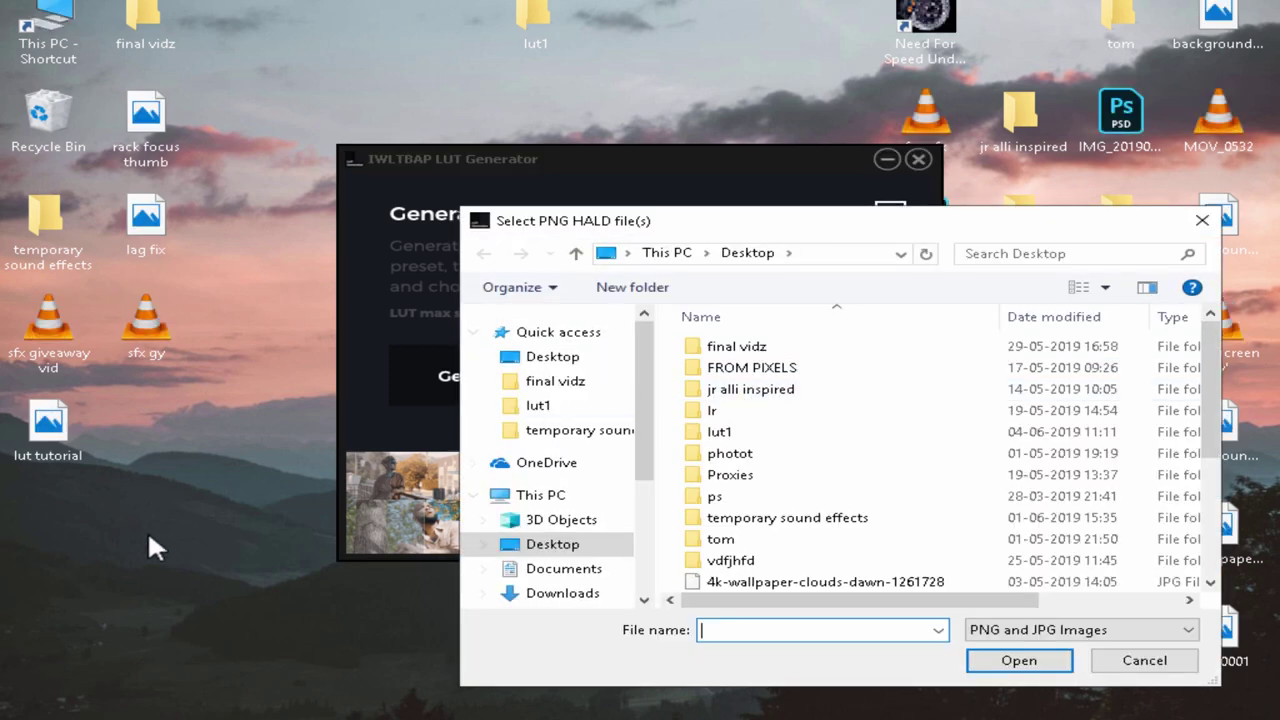
pyautogui.moveTo(1210, 385); pyautogui.dragTo(1210, 500)
pyautogui.click(740, 538)
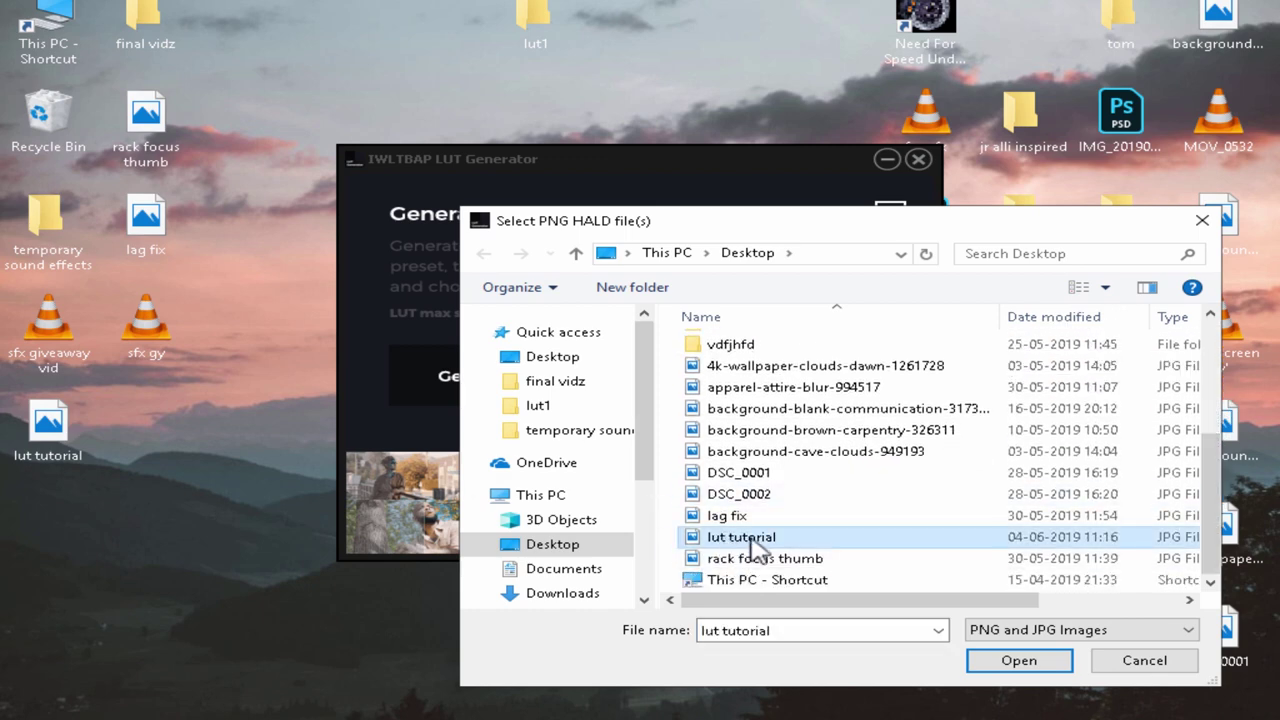
pyautogui.click(1019, 660)
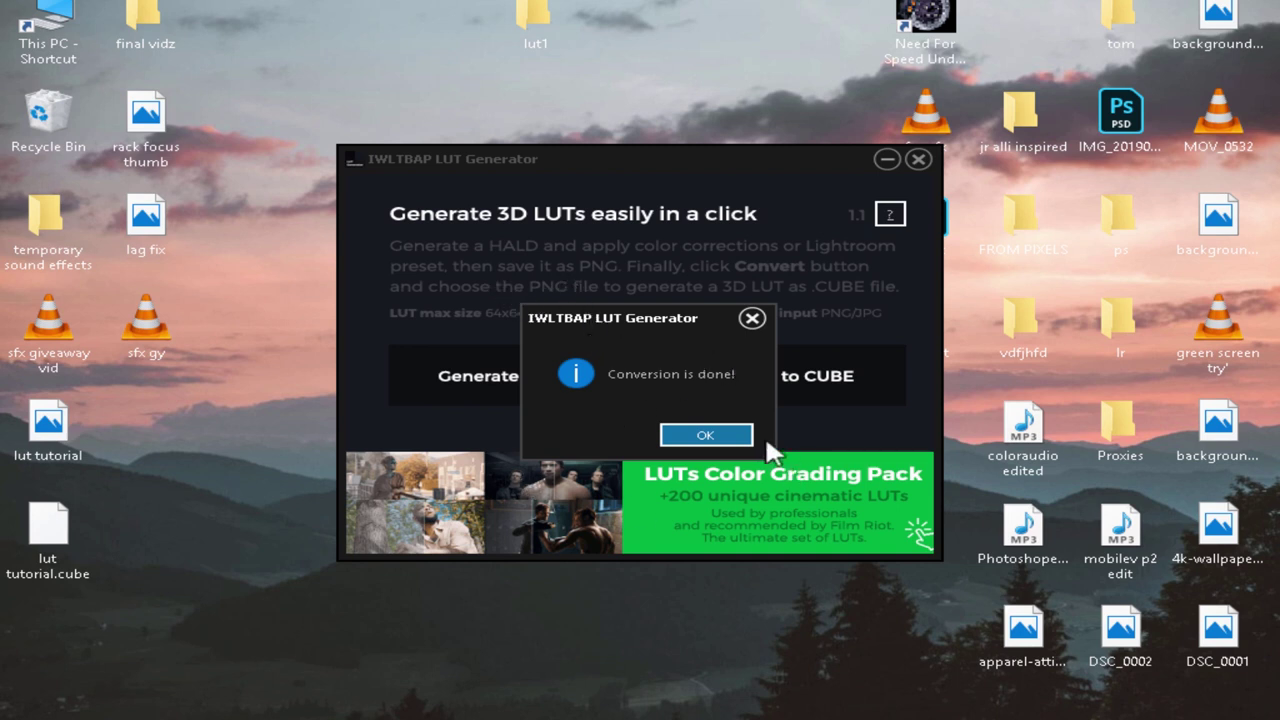
# - Confirm the finished conversion, close the generator, and select lut tutorial.cube
pyautogui.click(706, 435)
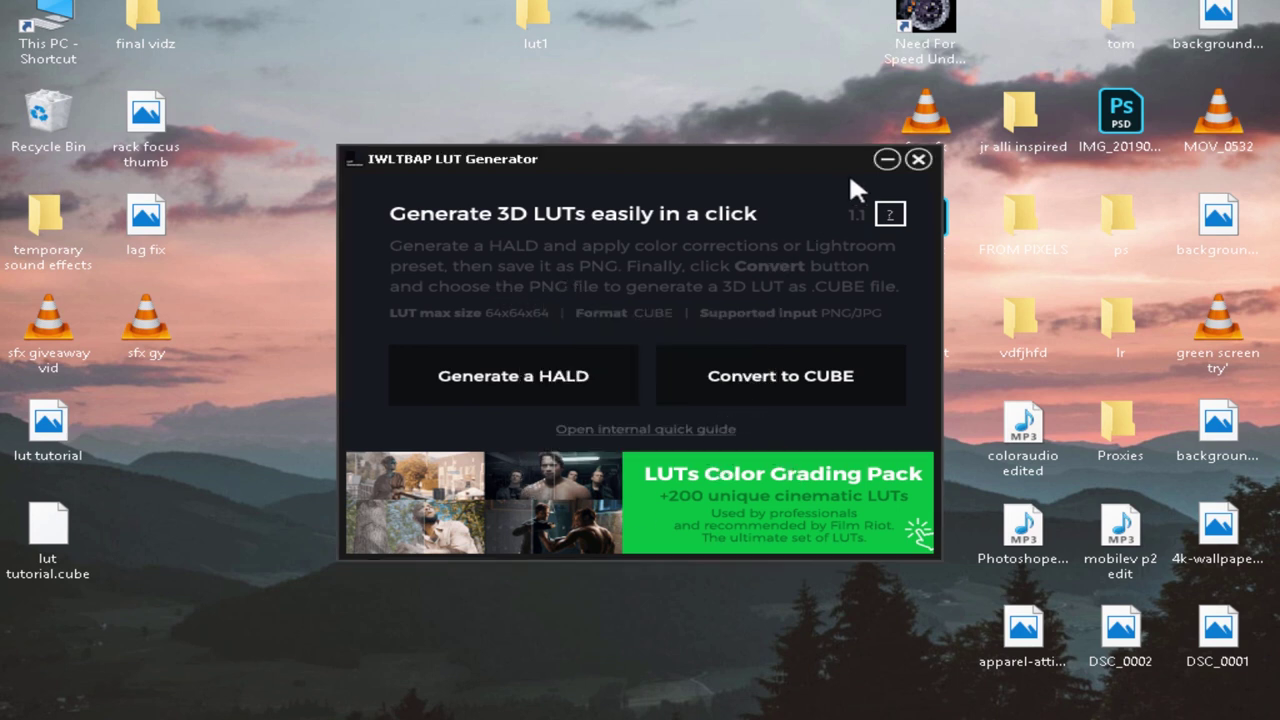
pyautogui.click(918, 160)
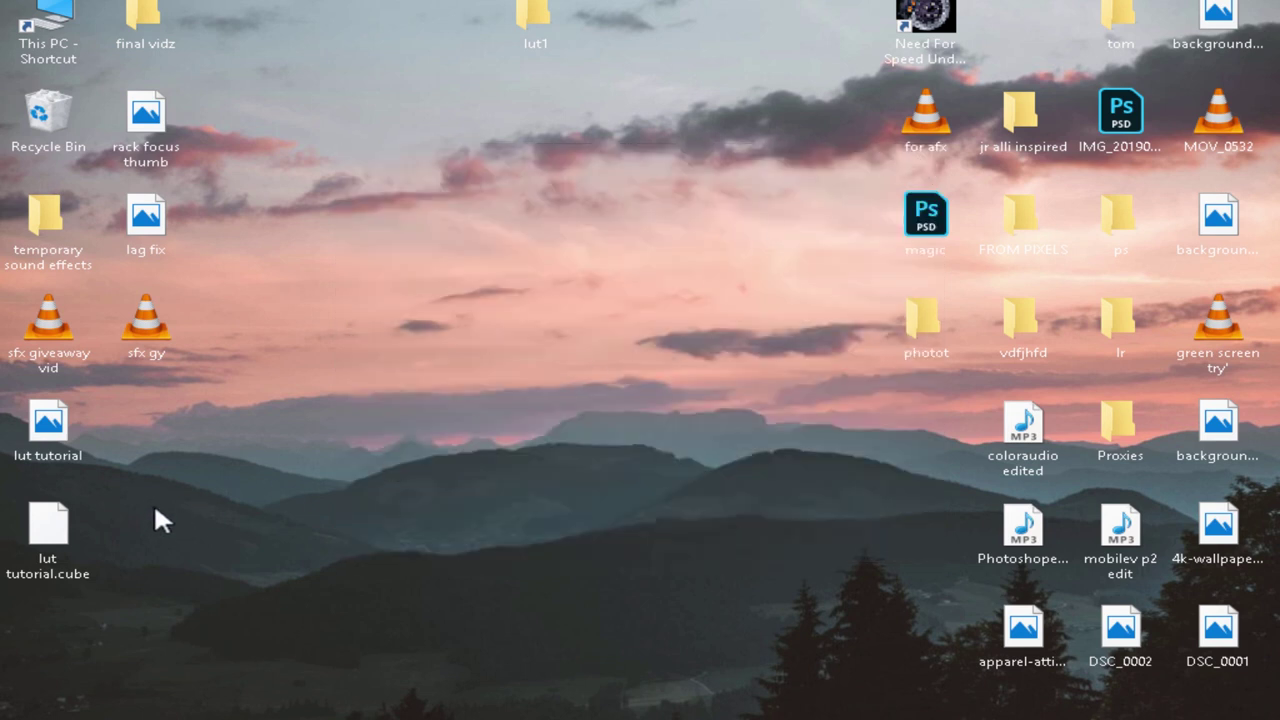
pyautogui.moveTo(39, 545); pyautogui.dragTo(520, 486)
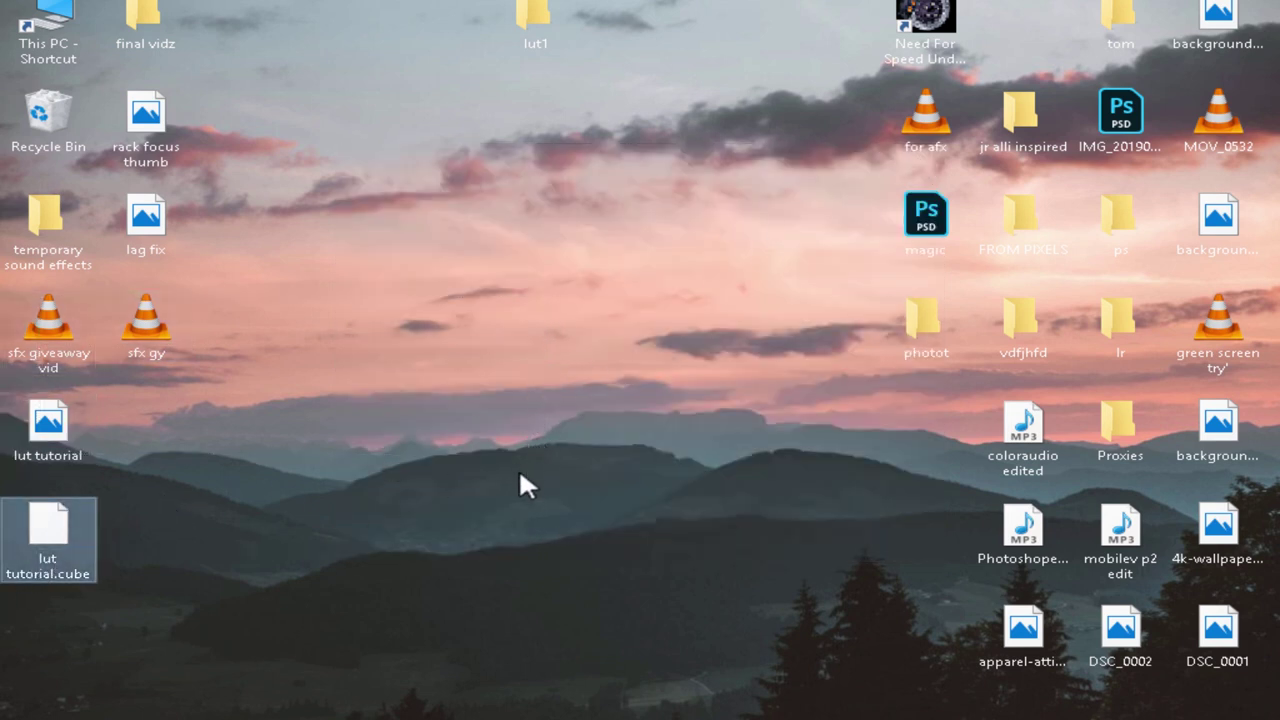
# - Move lut tutorial.cube aside and list Lumetri Creative looks in Premiere's Color workspace
pyautogui.moveTo(48, 525); pyautogui.dragTo(535, 218)
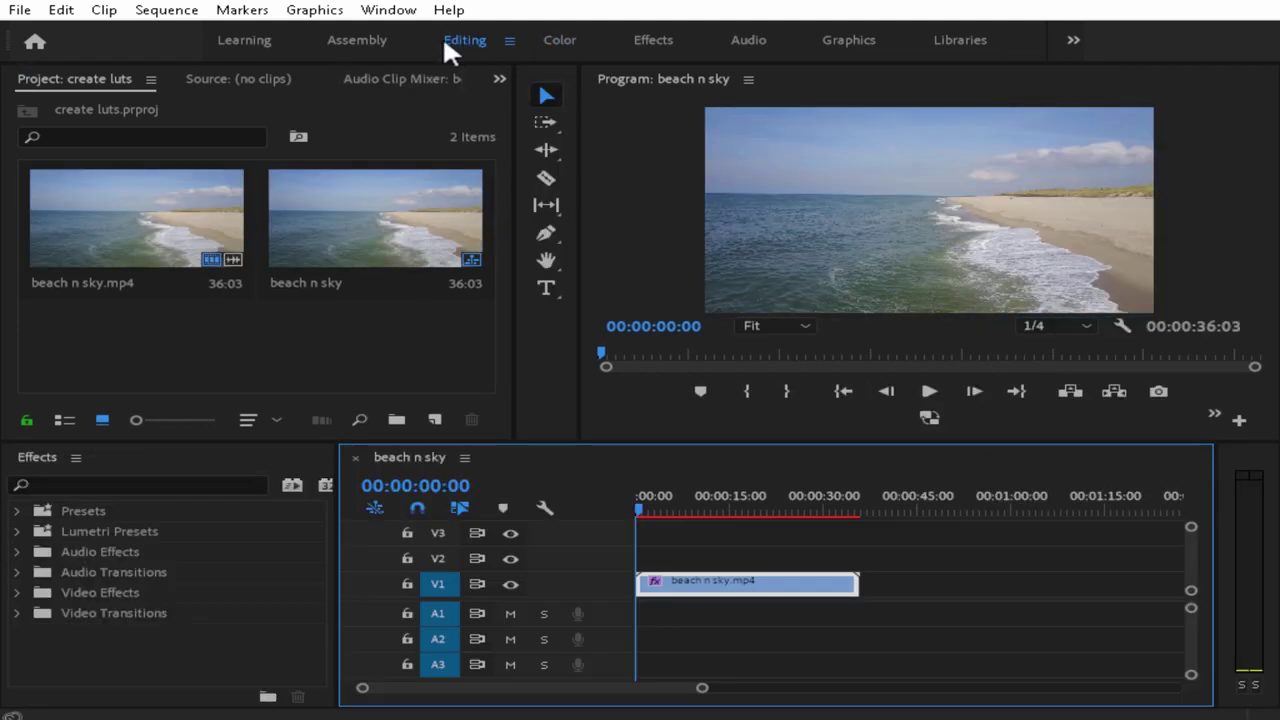
pyautogui.click(560, 40)
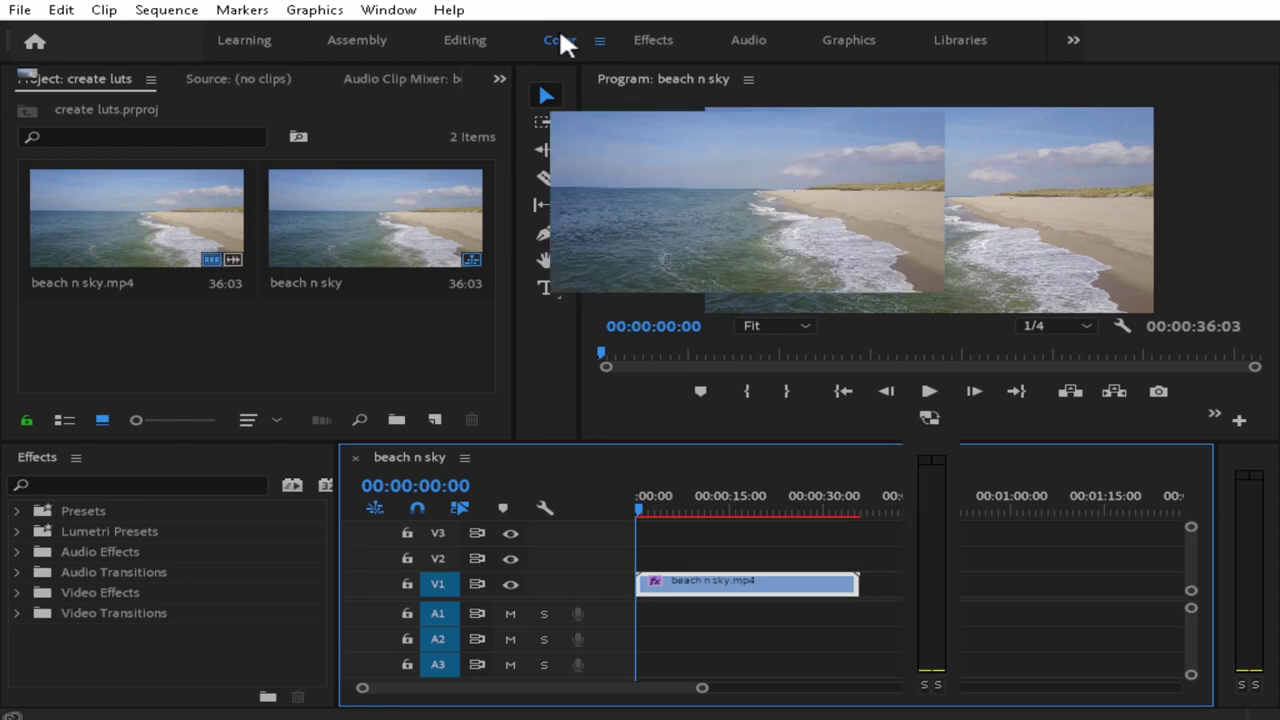
pyautogui.click(1045, 213)
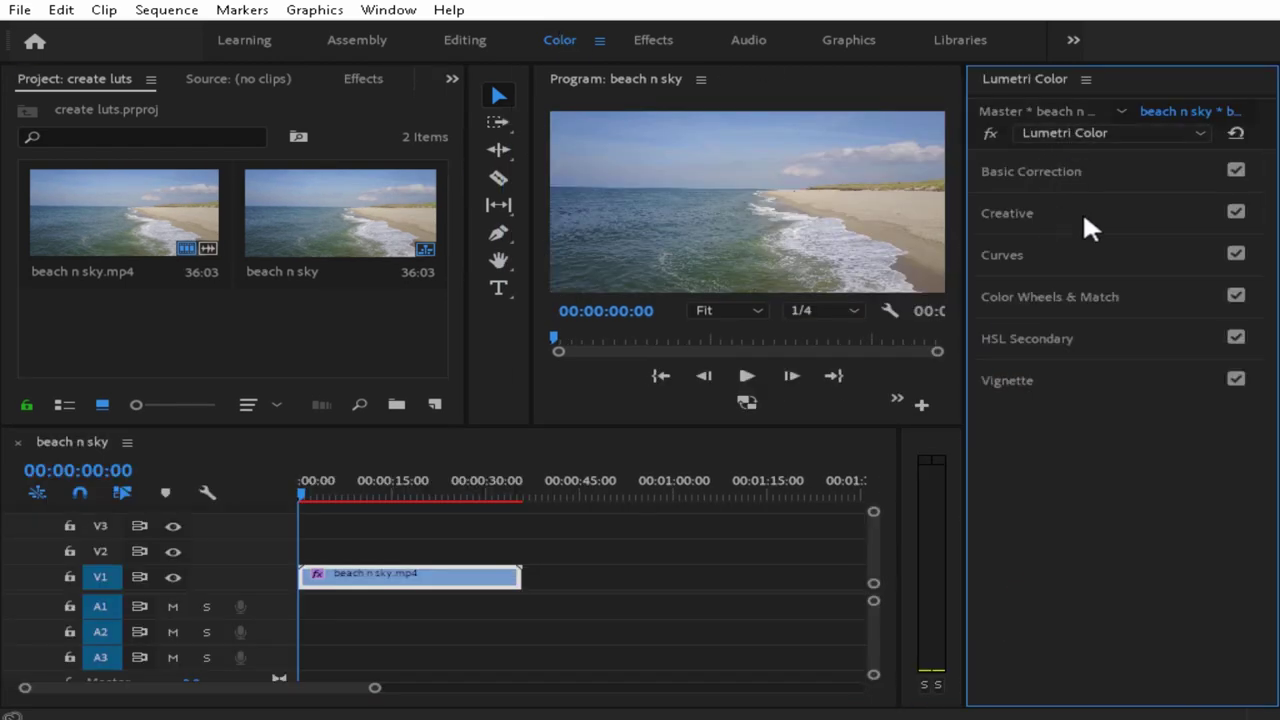
pyautogui.click(1128, 228)
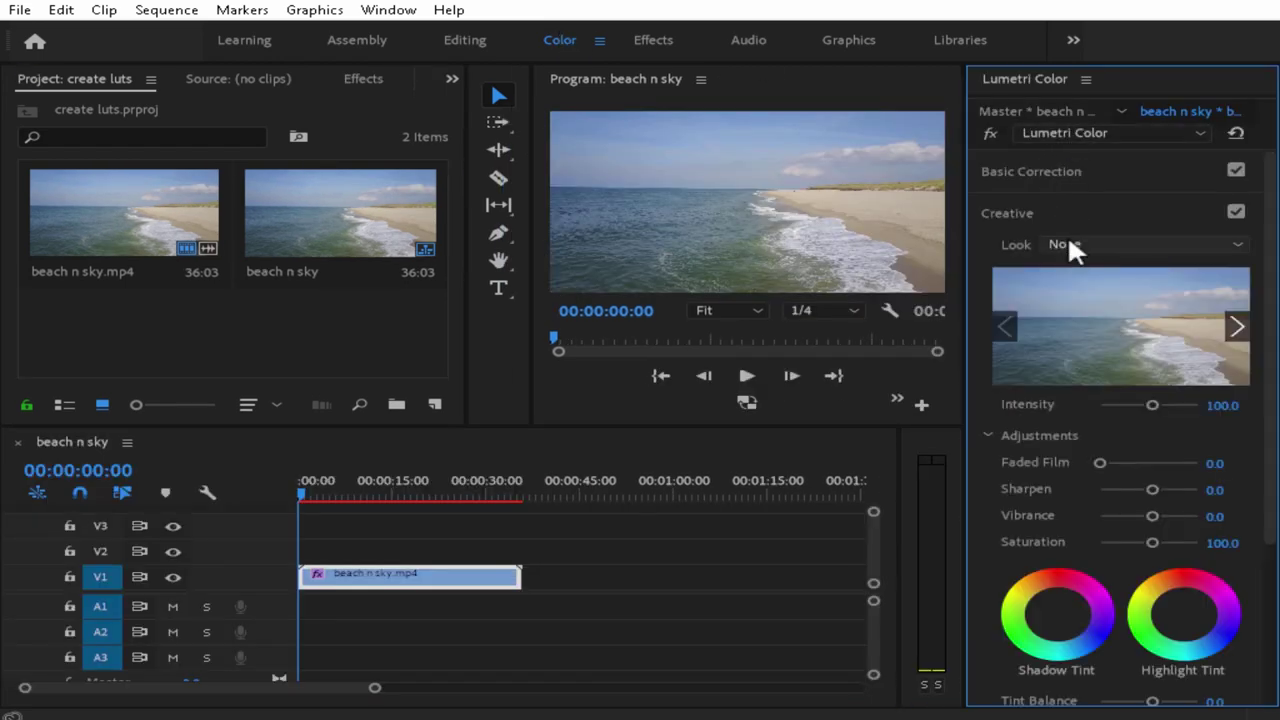
pyautogui.click(1126, 246)
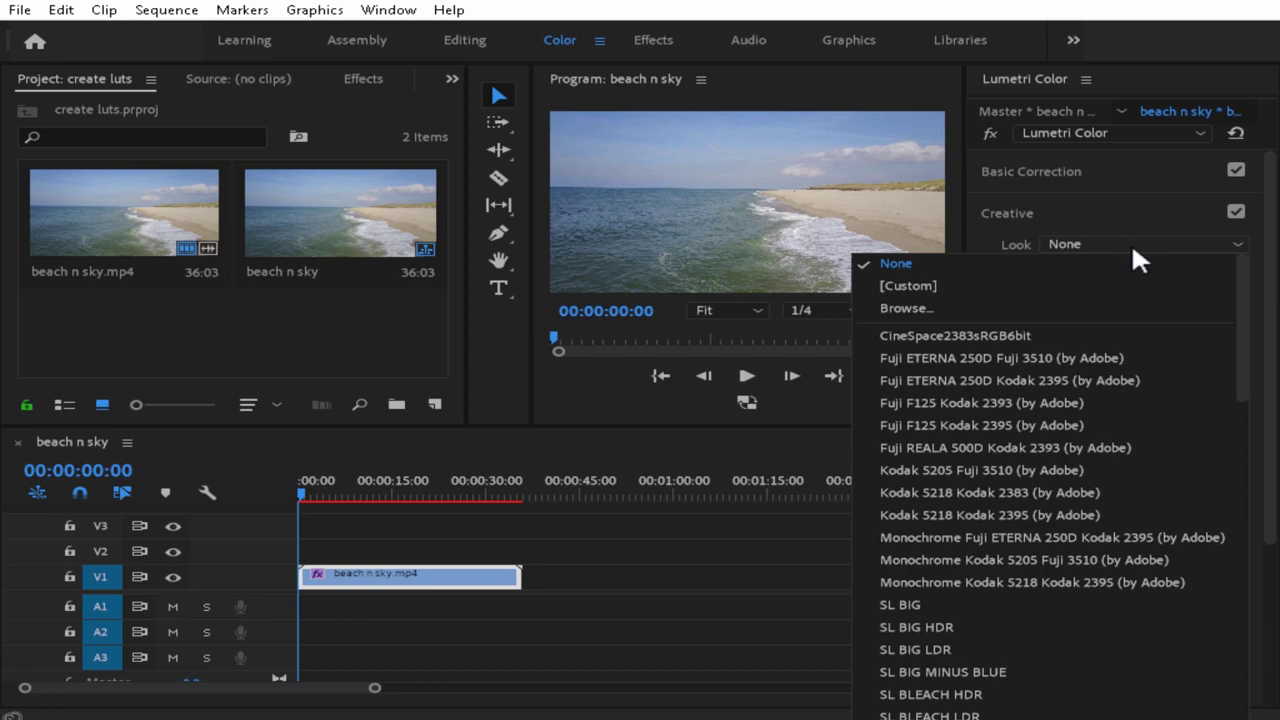
# - Load lut tutorial.cube from the Desktop as the beach clip's Creative look
pyautogui.click(994, 306)
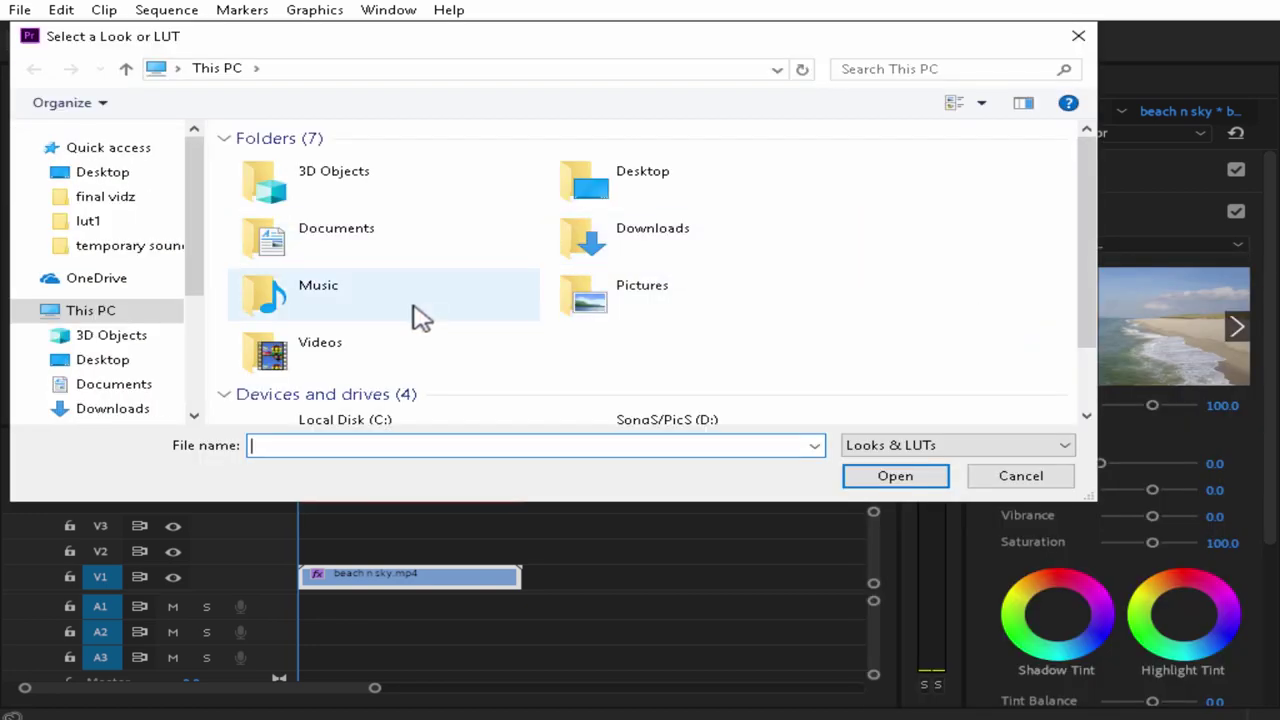
pyautogui.click(108, 176)
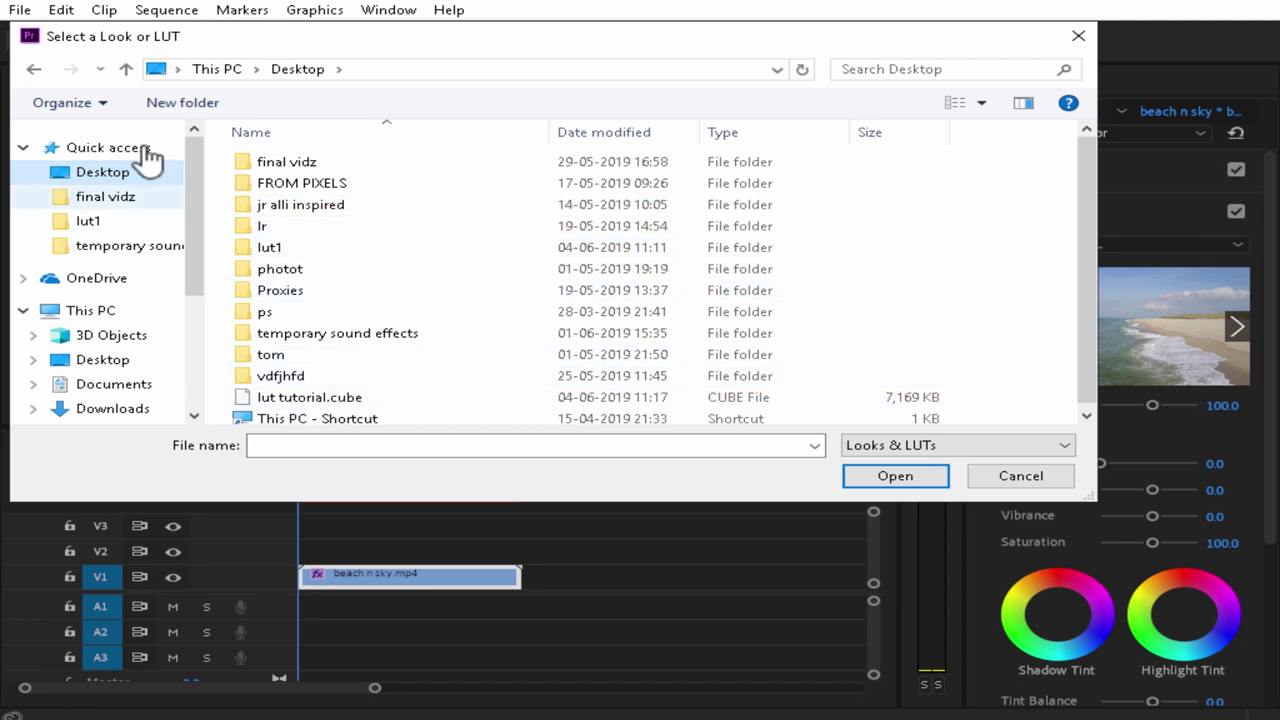
pyautogui.click(312, 410)
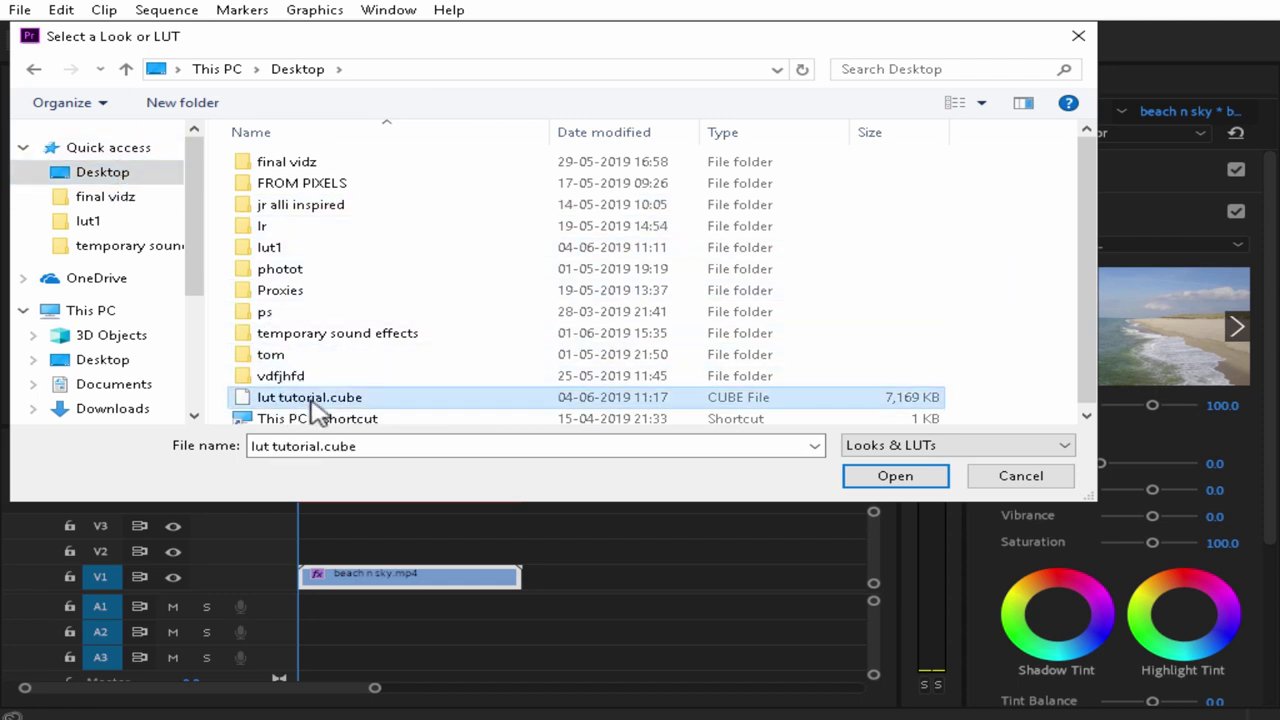
pyautogui.click(907, 484)
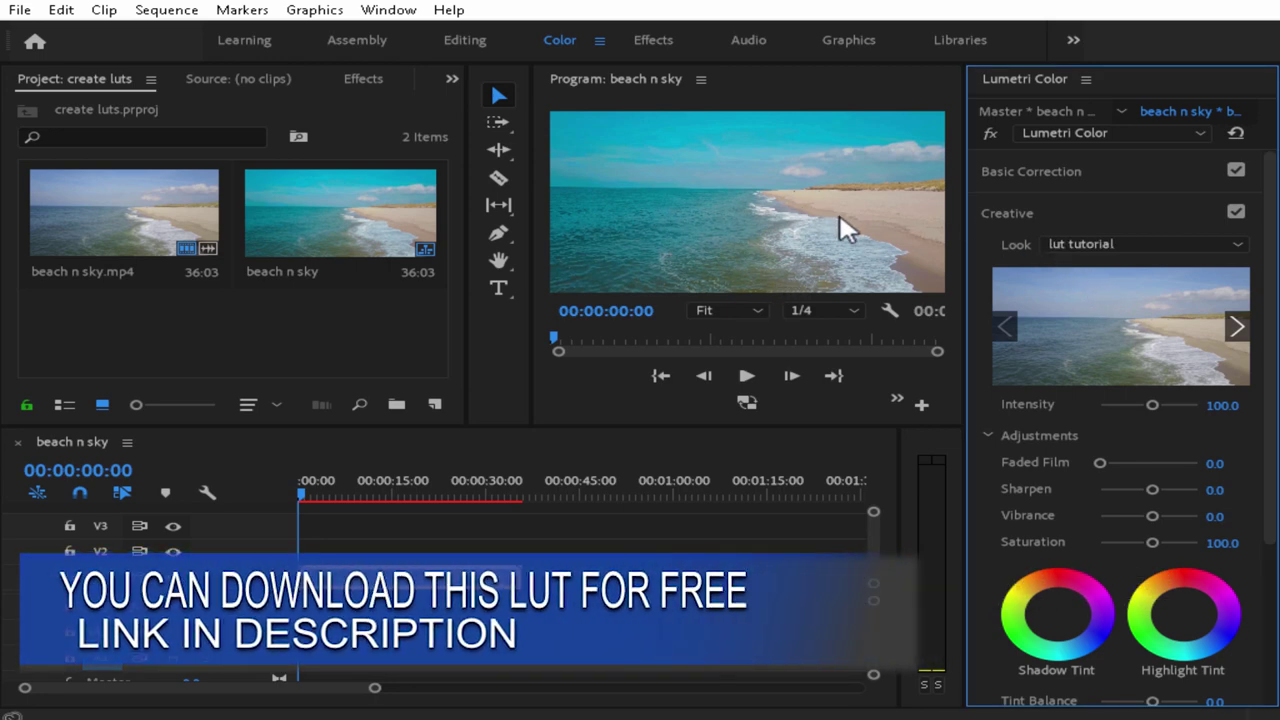
# - Play the graded clip, then park the playhead at 00:00:14:20
pyautogui.press('space')
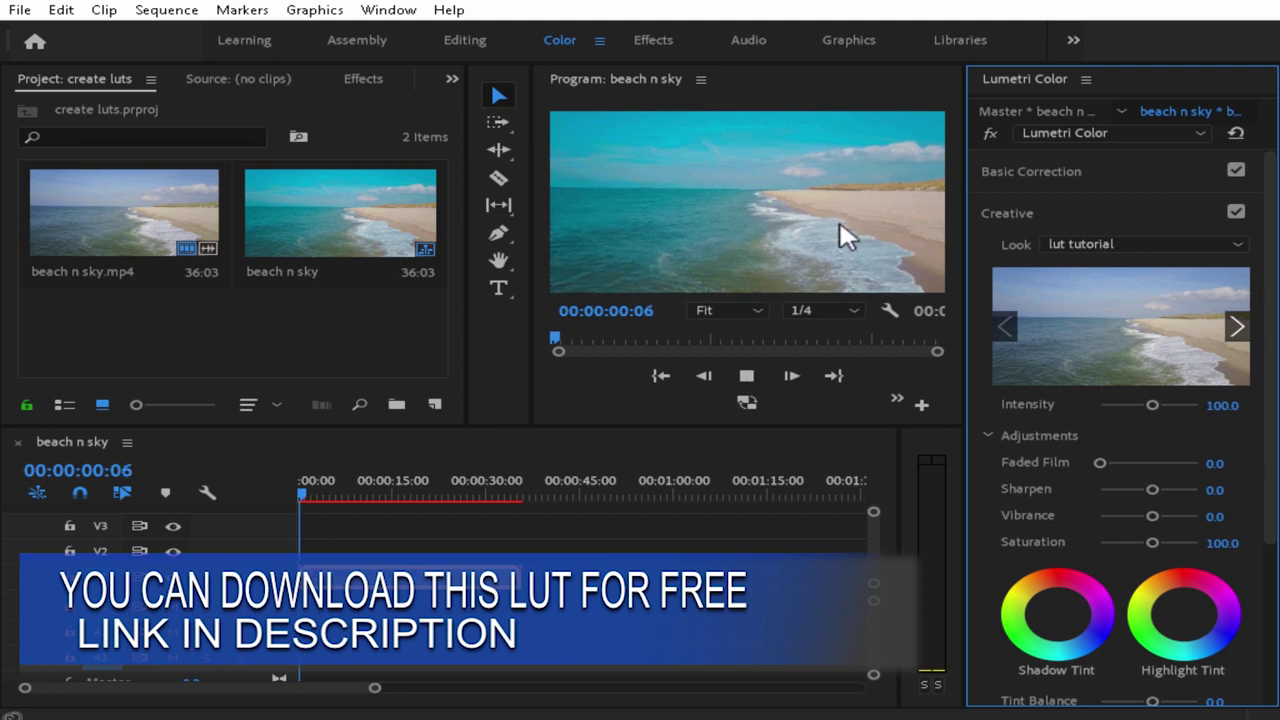
pyautogui.press('space')
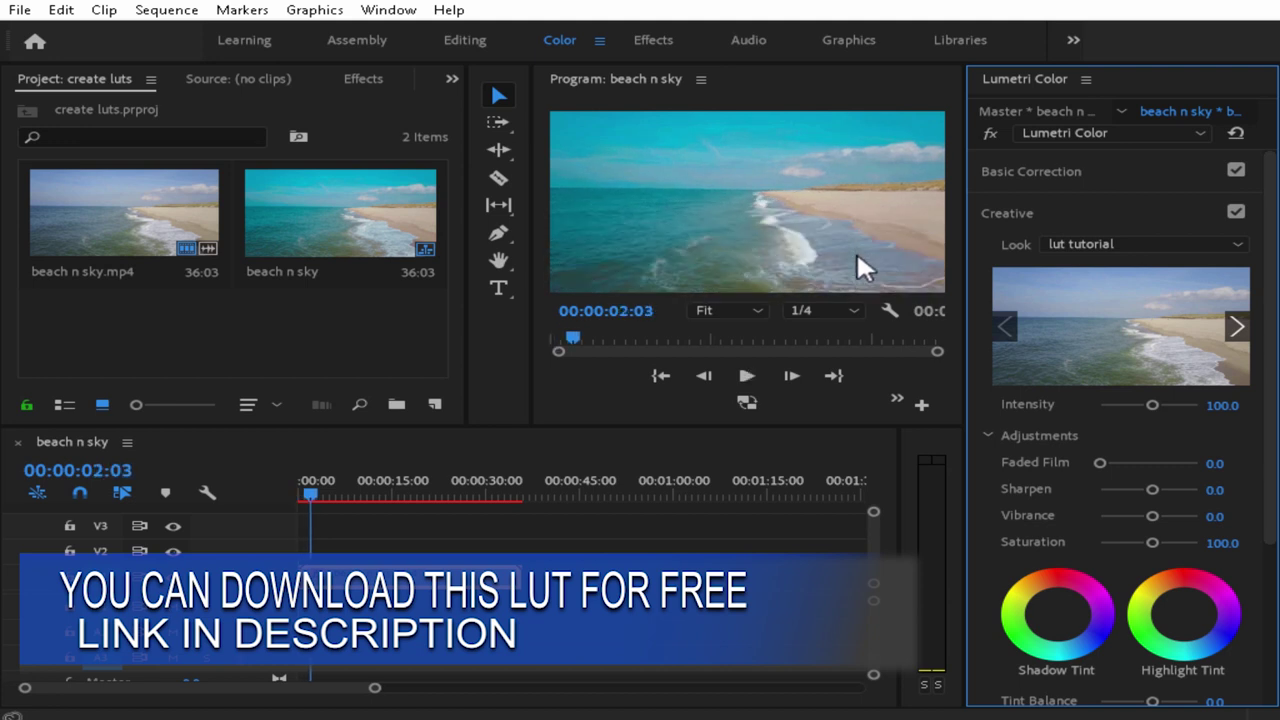
pyautogui.moveTo(310, 492); pyautogui.dragTo(390, 492)
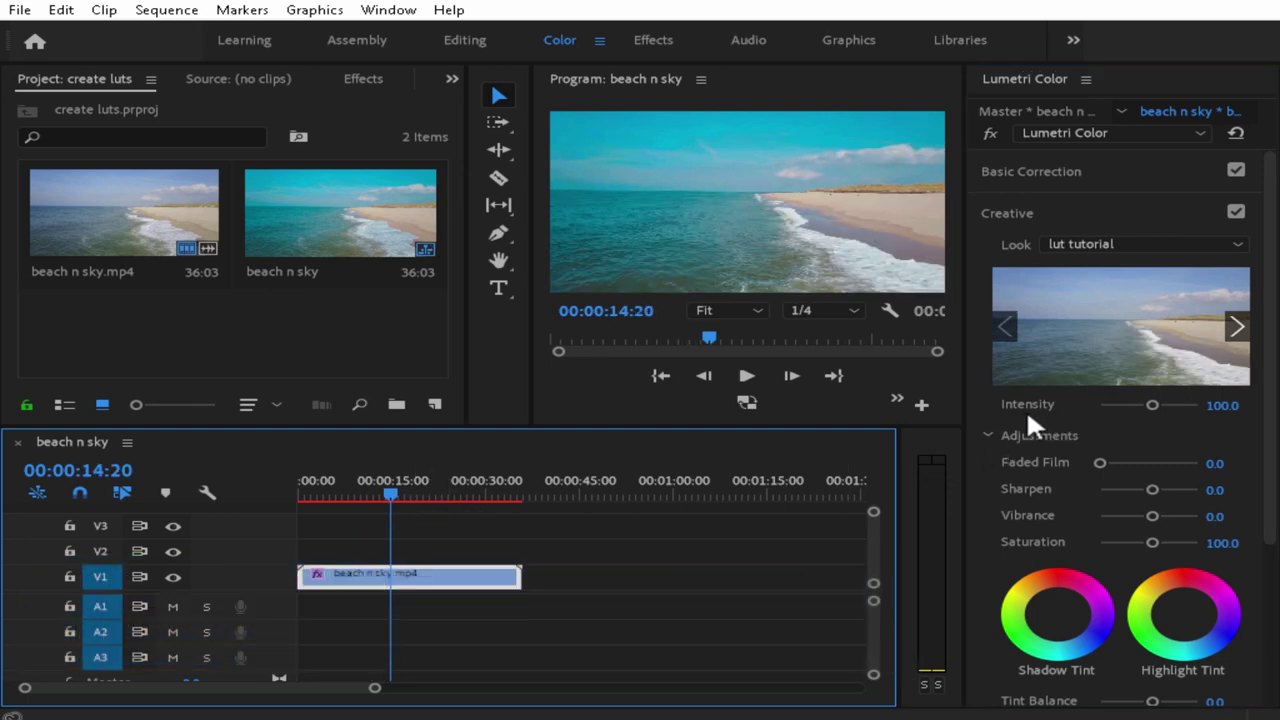
# - Lower the Creative look Intensity to 65.0 and return to the Editing workspace
pyautogui.moveTo(1152, 405); pyautogui.dragTo(1137, 405)
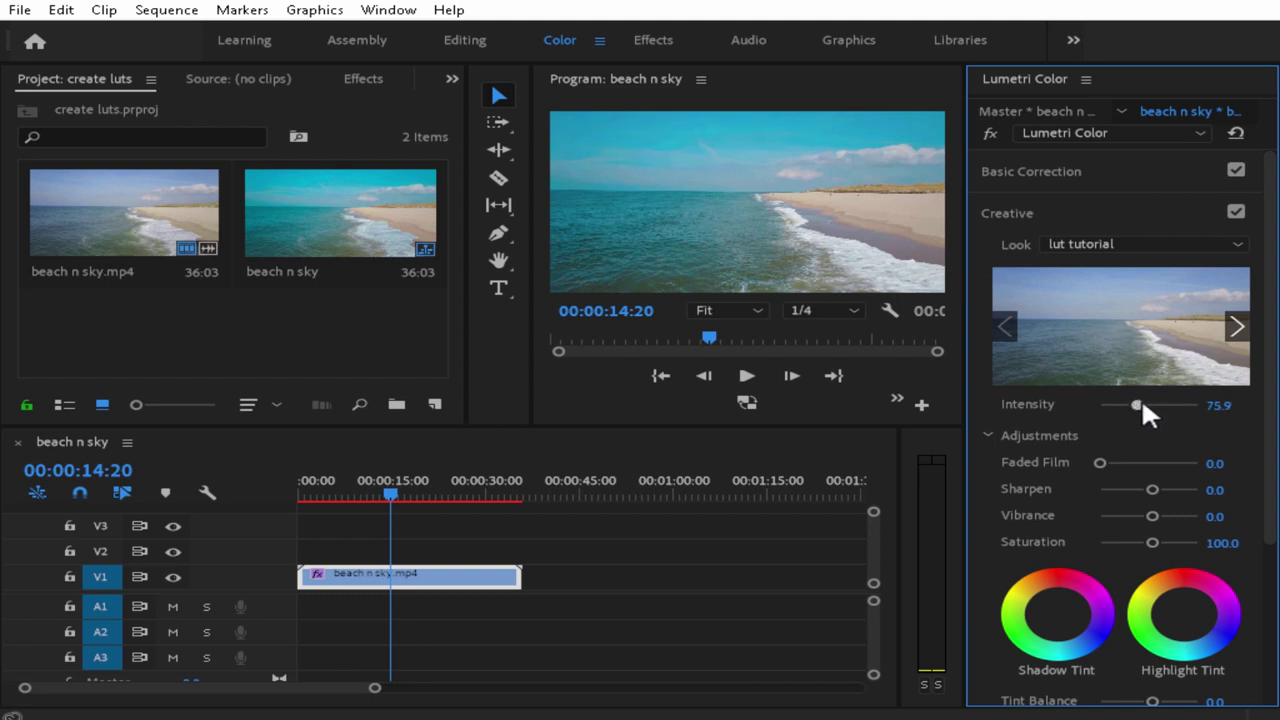
pyautogui.click(1220, 406)
pyautogui.press('Return')
pyautogui.click(460, 42)
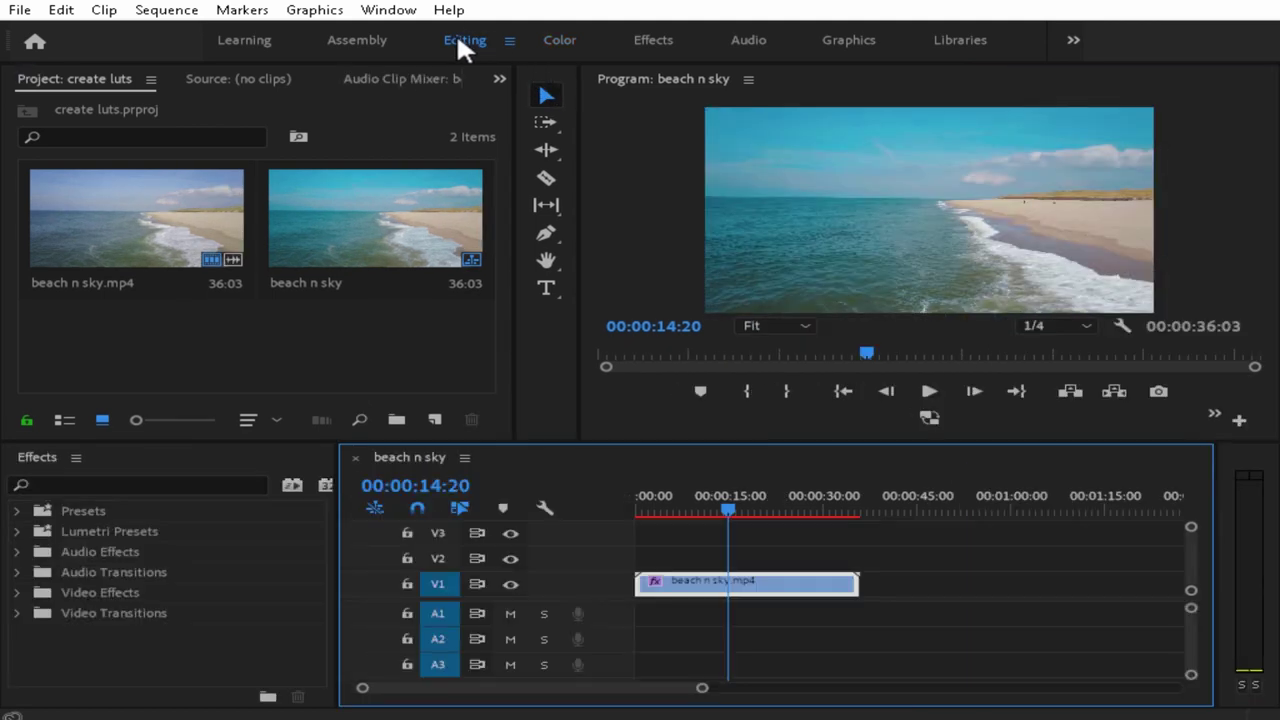
# - Preview beach n sky.mp4 and show the clip's effects in Effect Controls
pyautogui.doubleClick(201, 206)
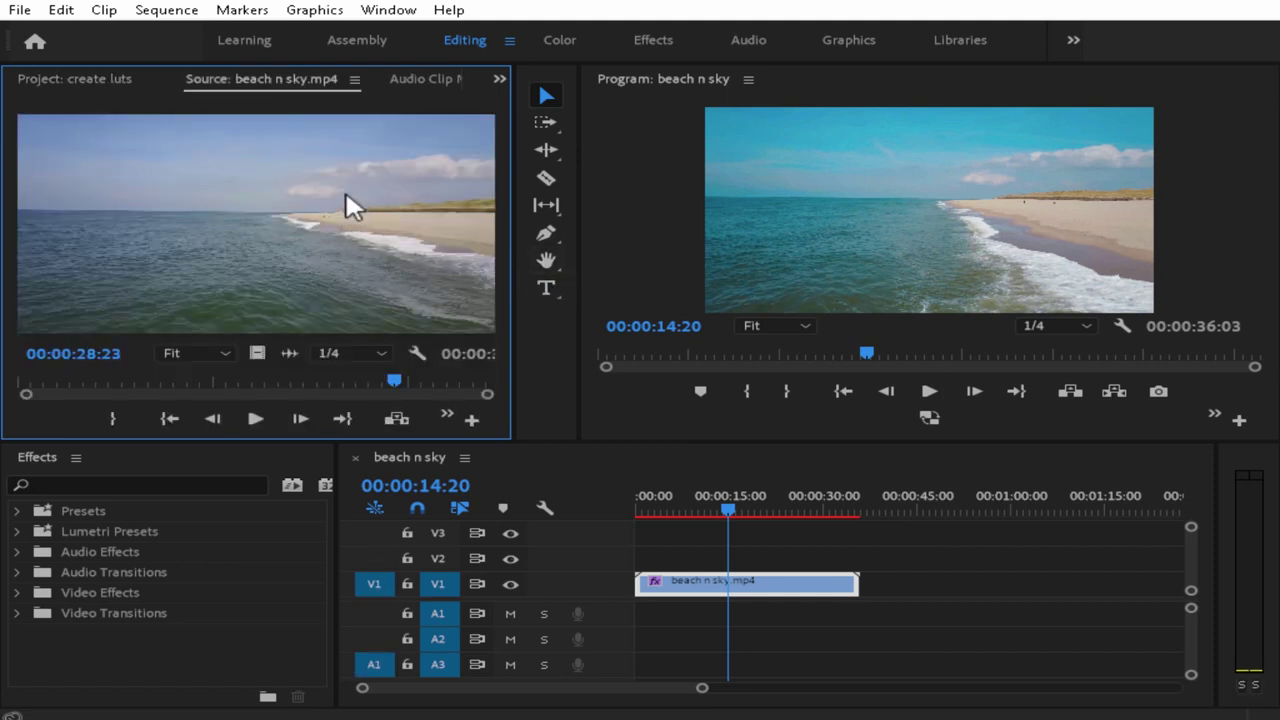
pyautogui.click(918, 182)
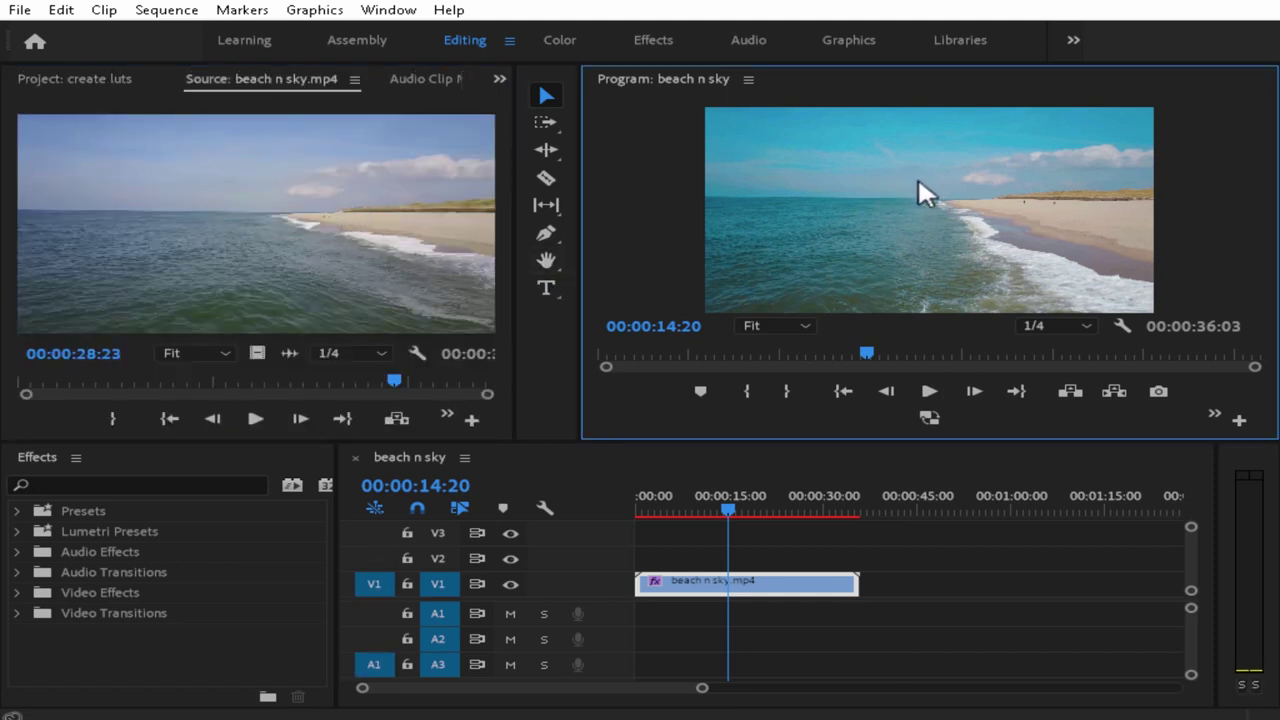
pyautogui.click(505, 76)
pyautogui.click(545, 168)
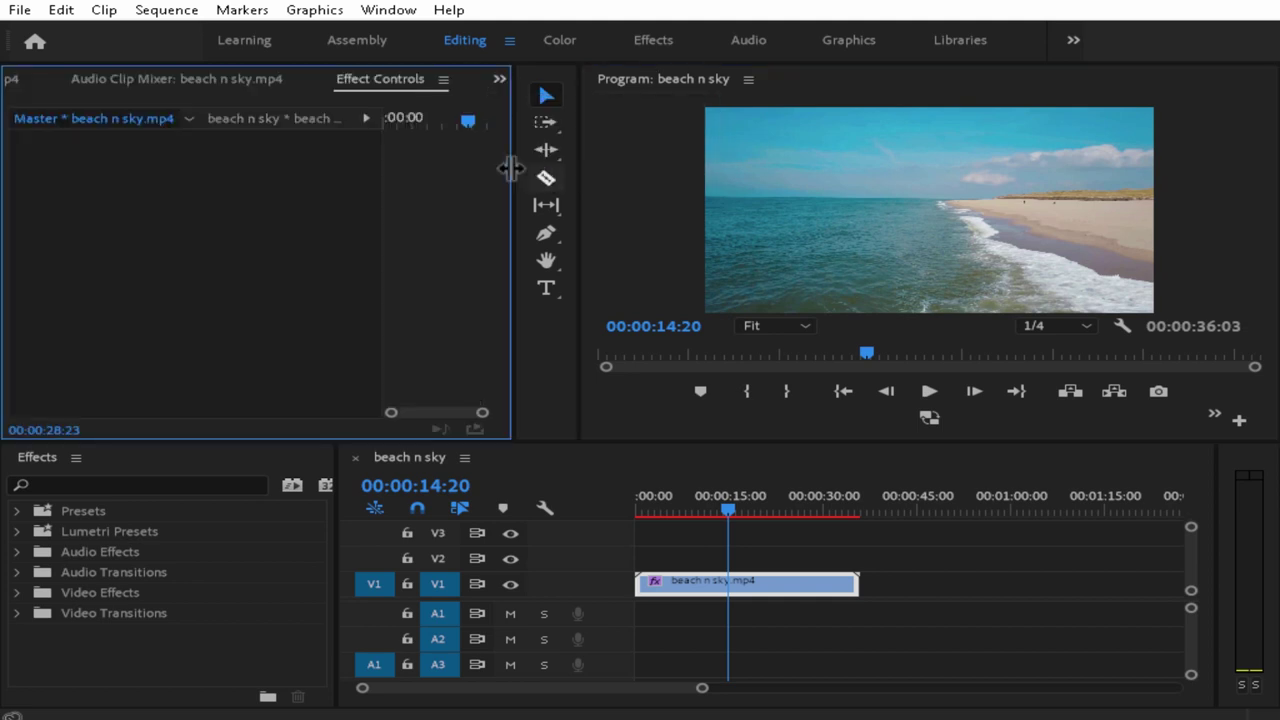
pyautogui.click(754, 553)
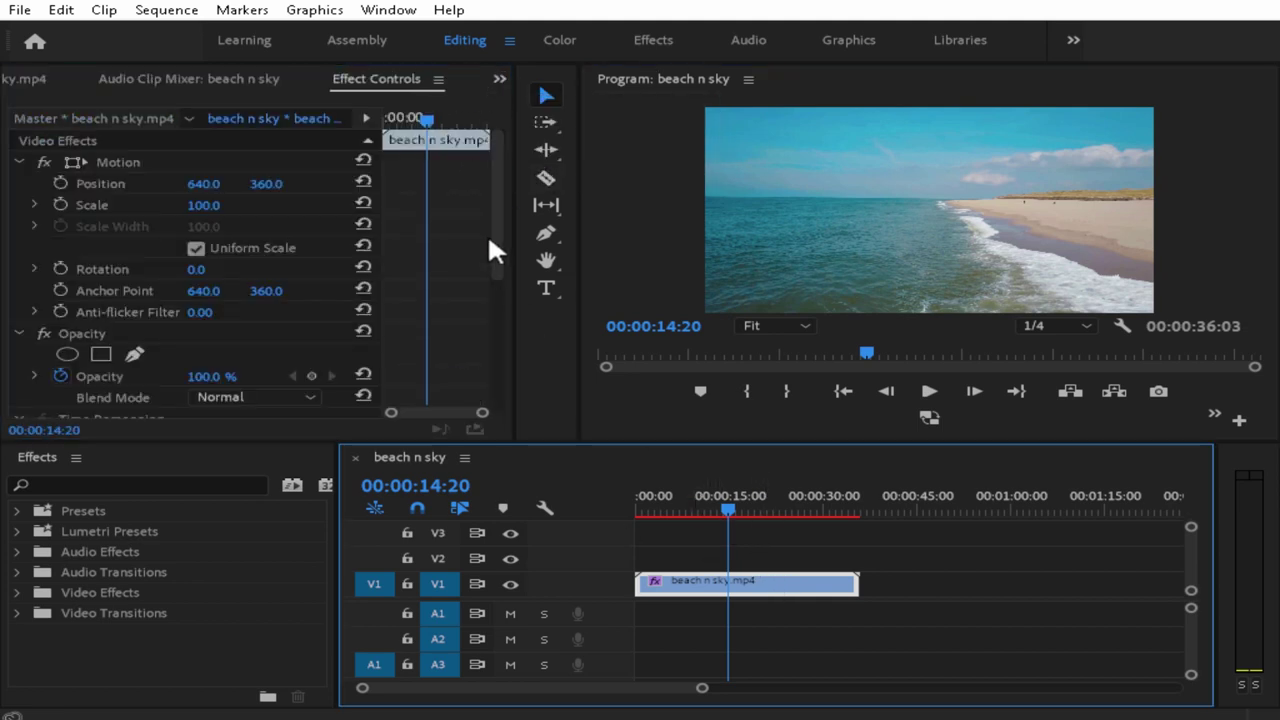
# - Toggle the Lumetri Color fx off and on to compare, leaving it enabled
pyautogui.moveTo(496, 256); pyautogui.dragTo(466, 364)
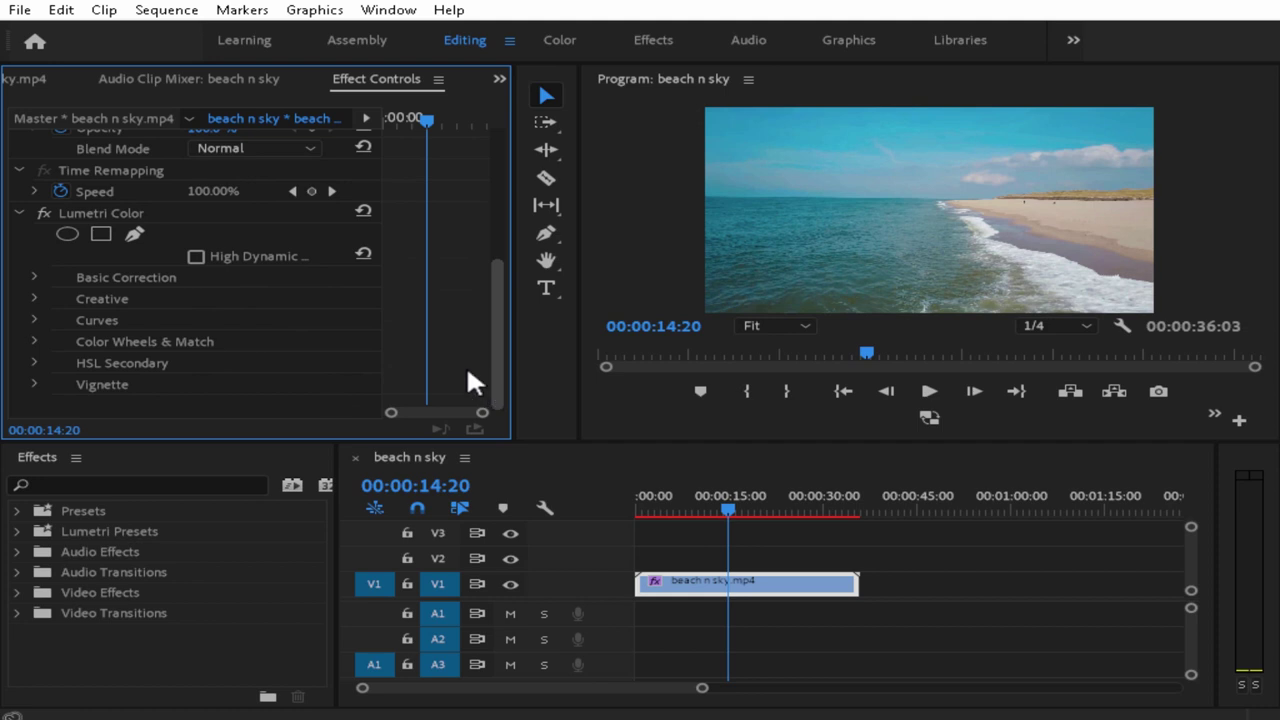
pyautogui.click(48, 213)
pyautogui.click(48, 213)
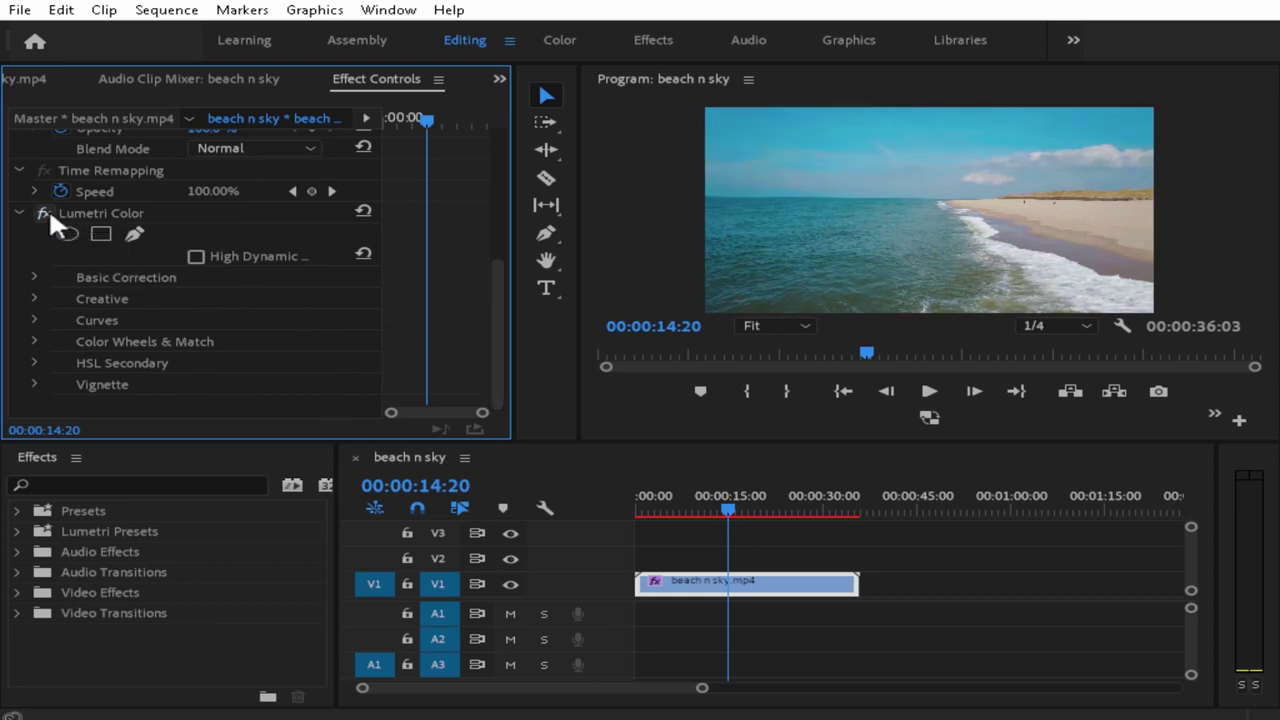
pyautogui.click(50, 214)
pyautogui.click(50, 208)
# - Return to the Color workspace and collapse the Creative and Vignette Lumetri sections
pyautogui.click(585, 36)
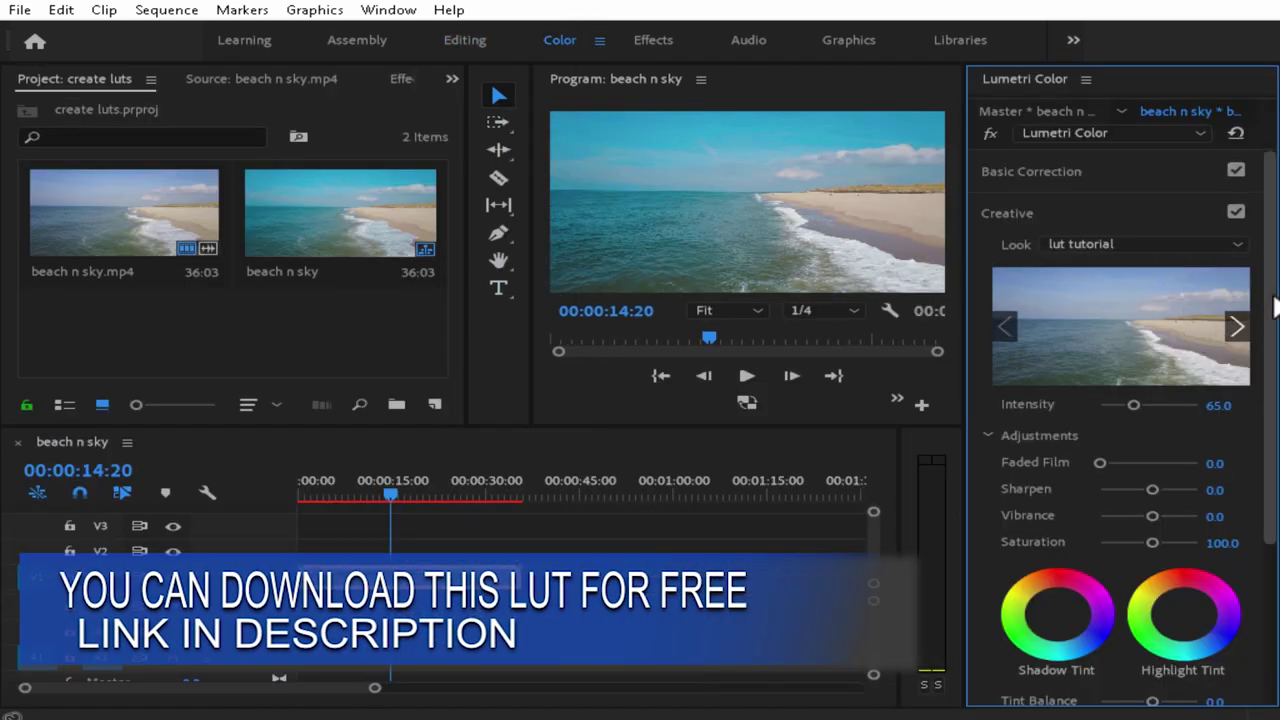
pyautogui.moveTo(1270, 290); pyautogui.dragTo(1262, 445)
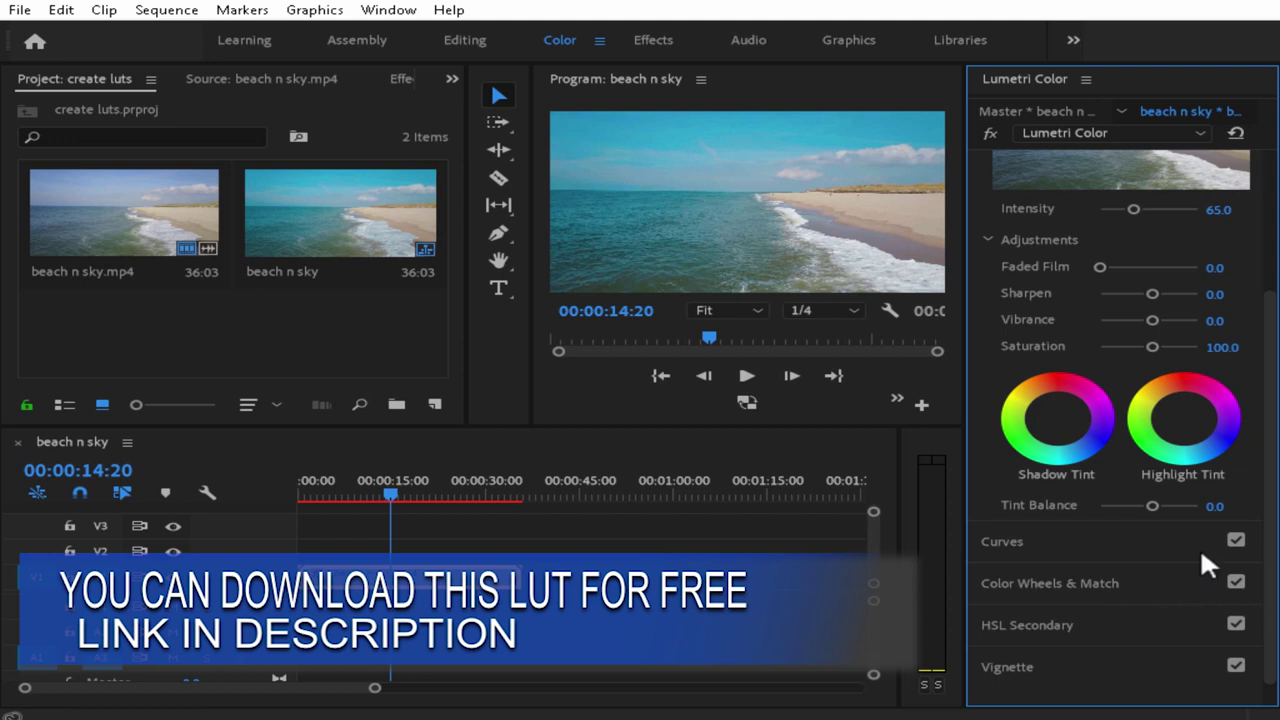
pyautogui.scroll(2, 1092, 223)
pyautogui.scroll(3, 1092, 223)
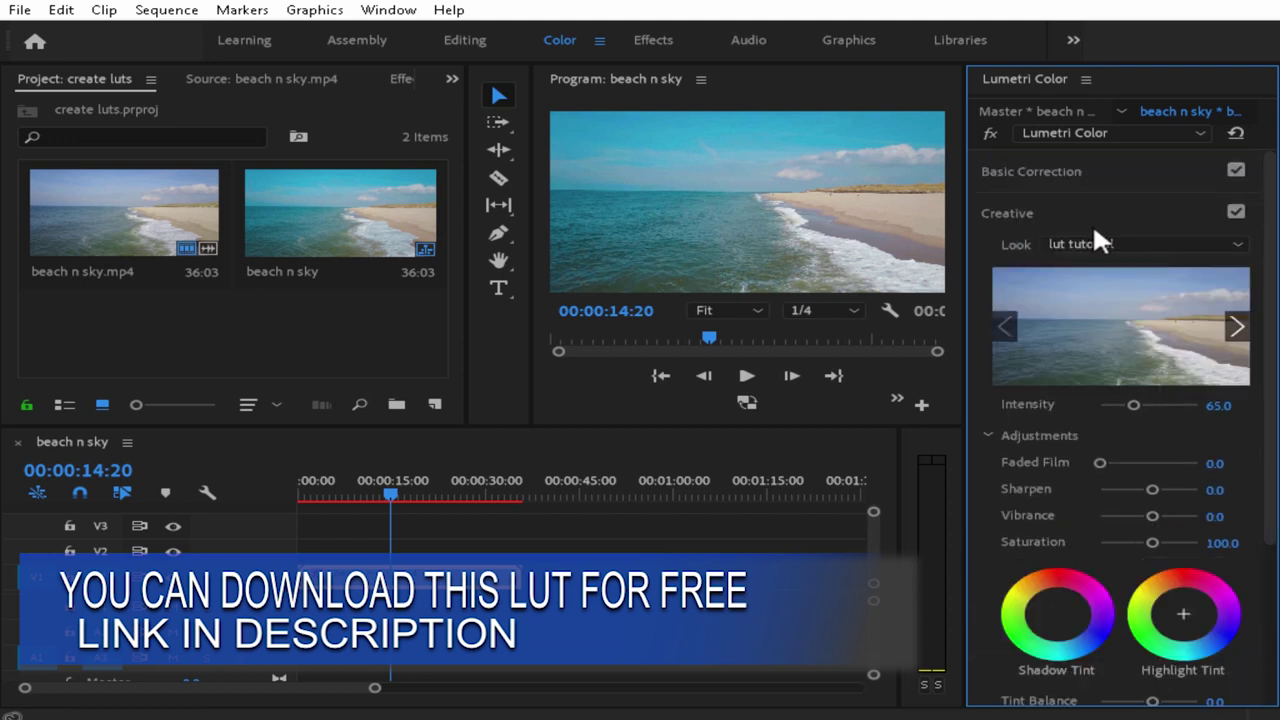
pyautogui.click(1092, 213)
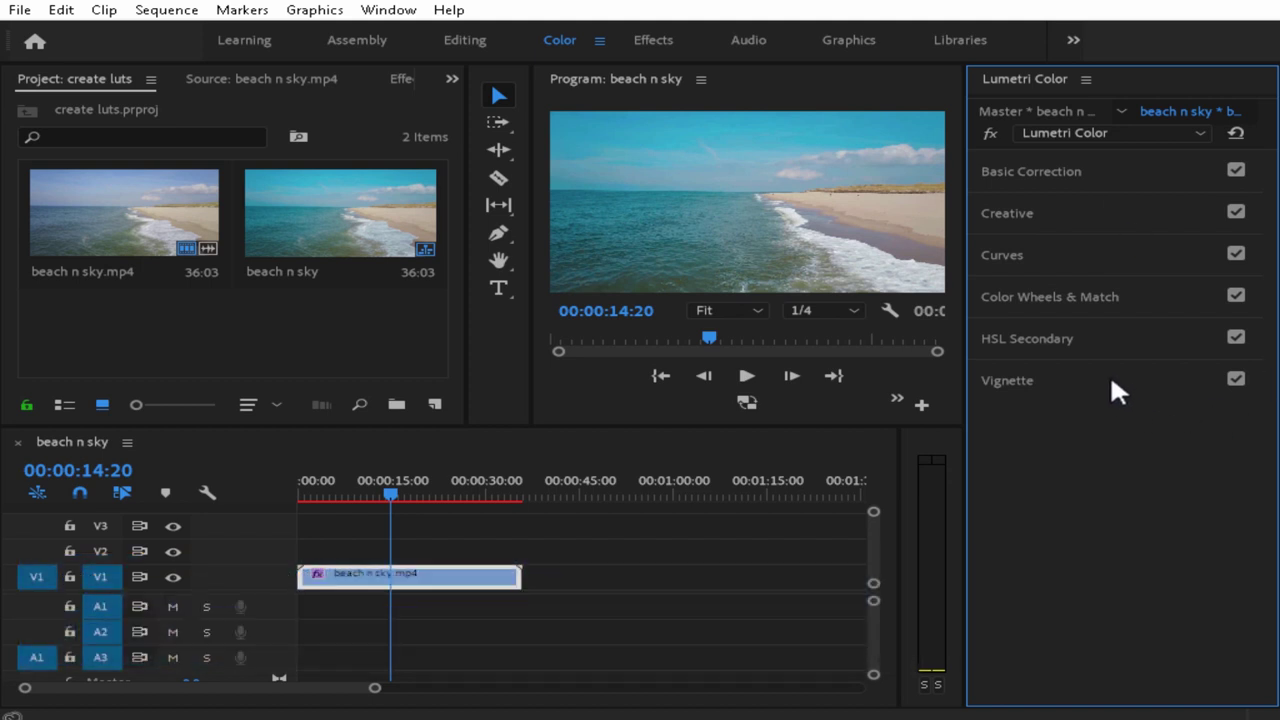
pyautogui.click(1105, 380)
pyautogui.click(1046, 378)
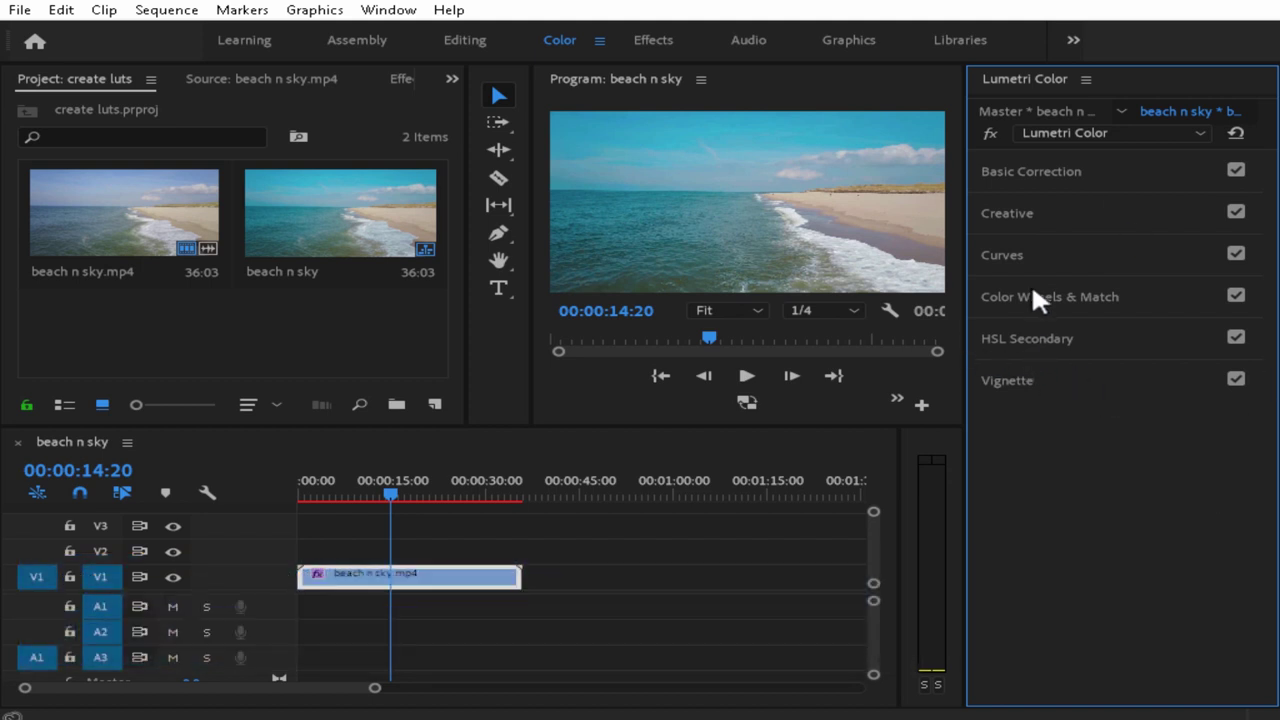